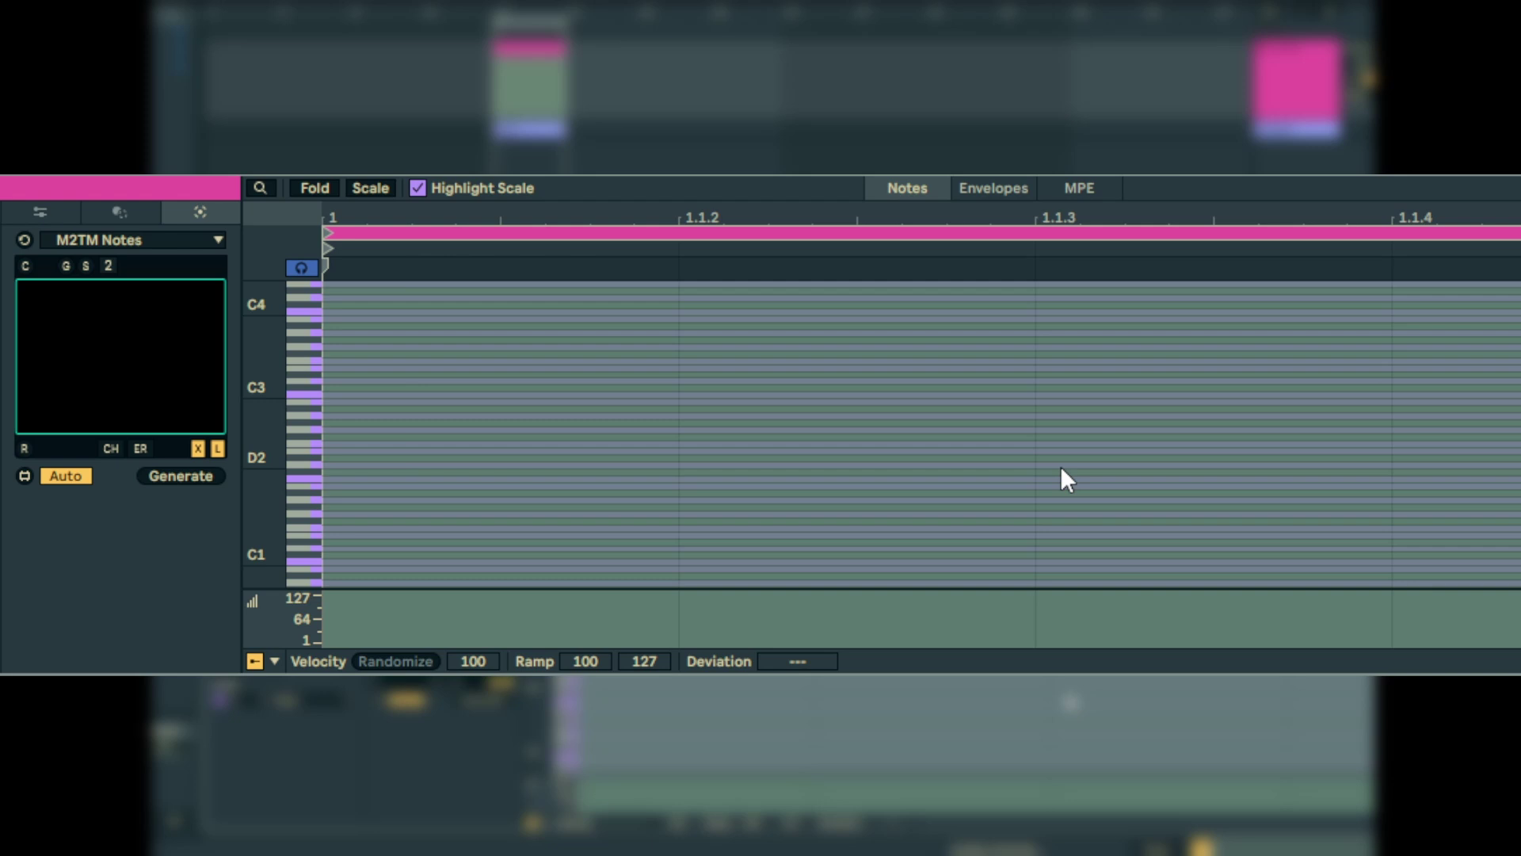
Build the note text up to 'A A D E', regenerating the clip after each added note
left_click(96, 342)
type("A")
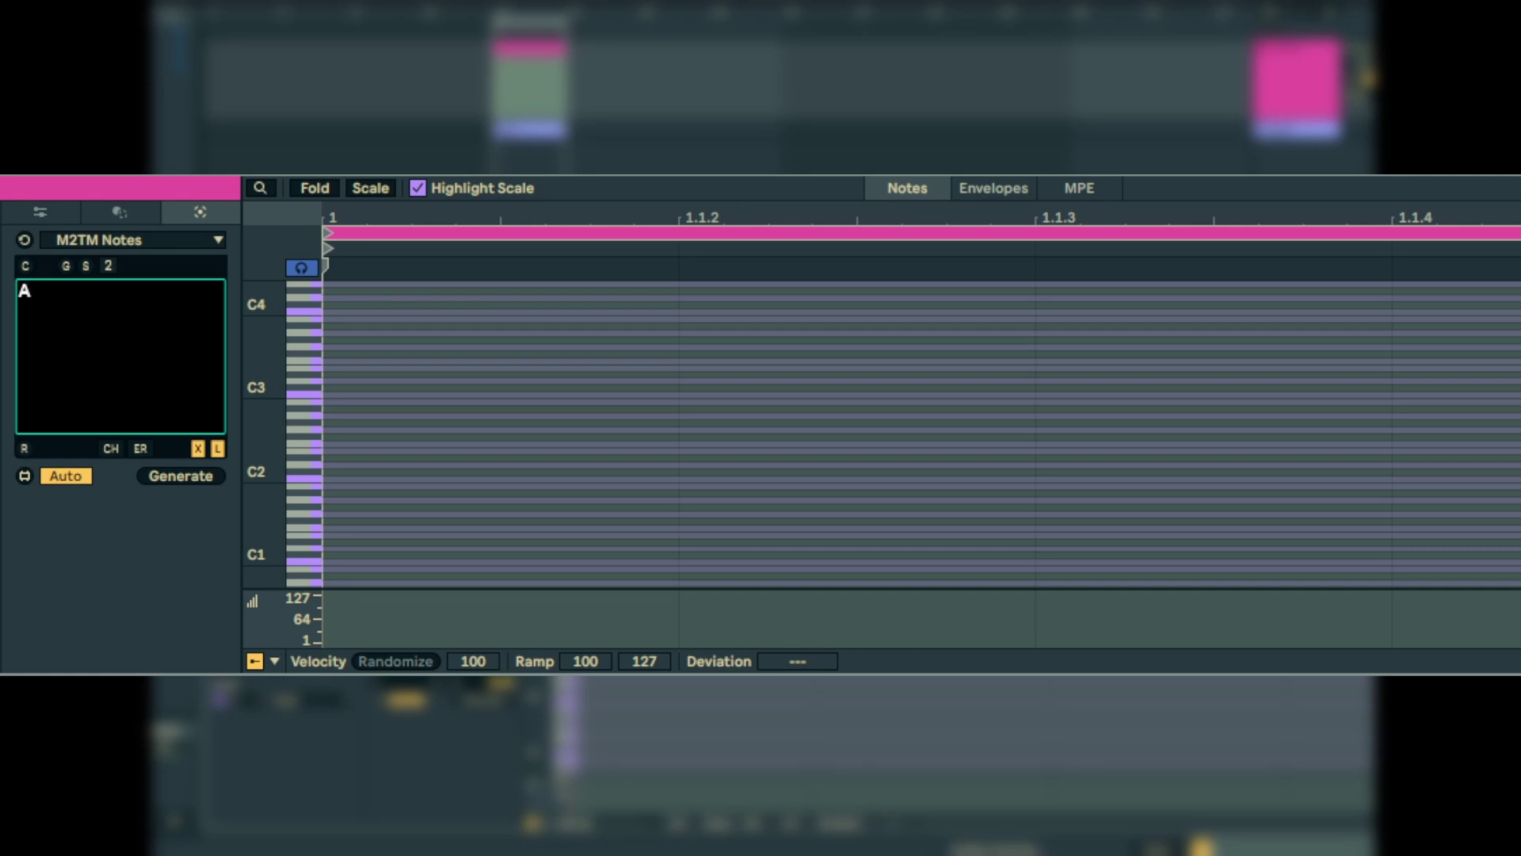
left_click(166, 476)
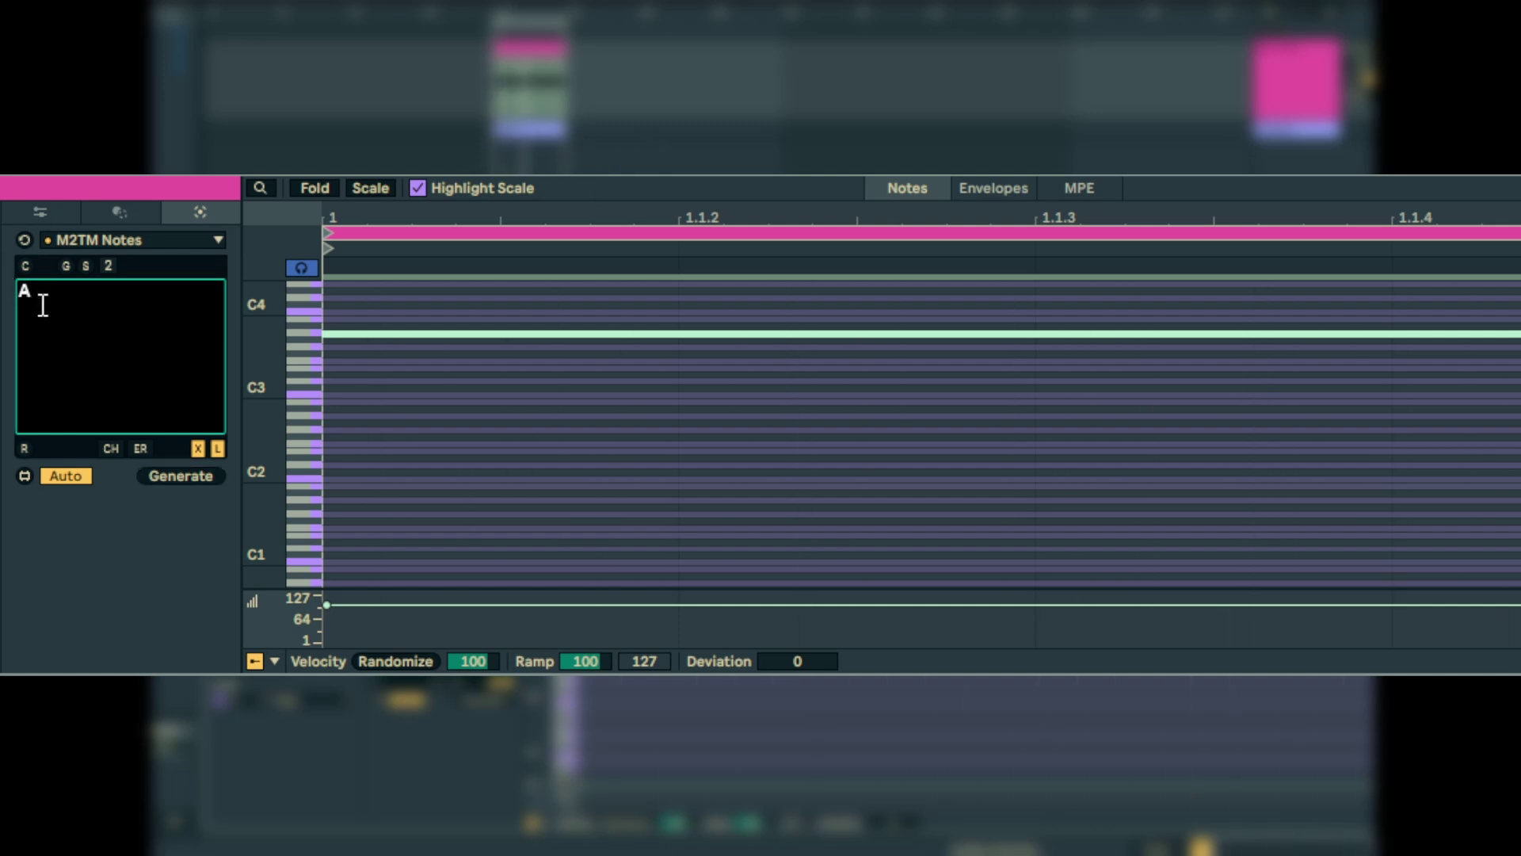
left_click(105, 288)
type("A")
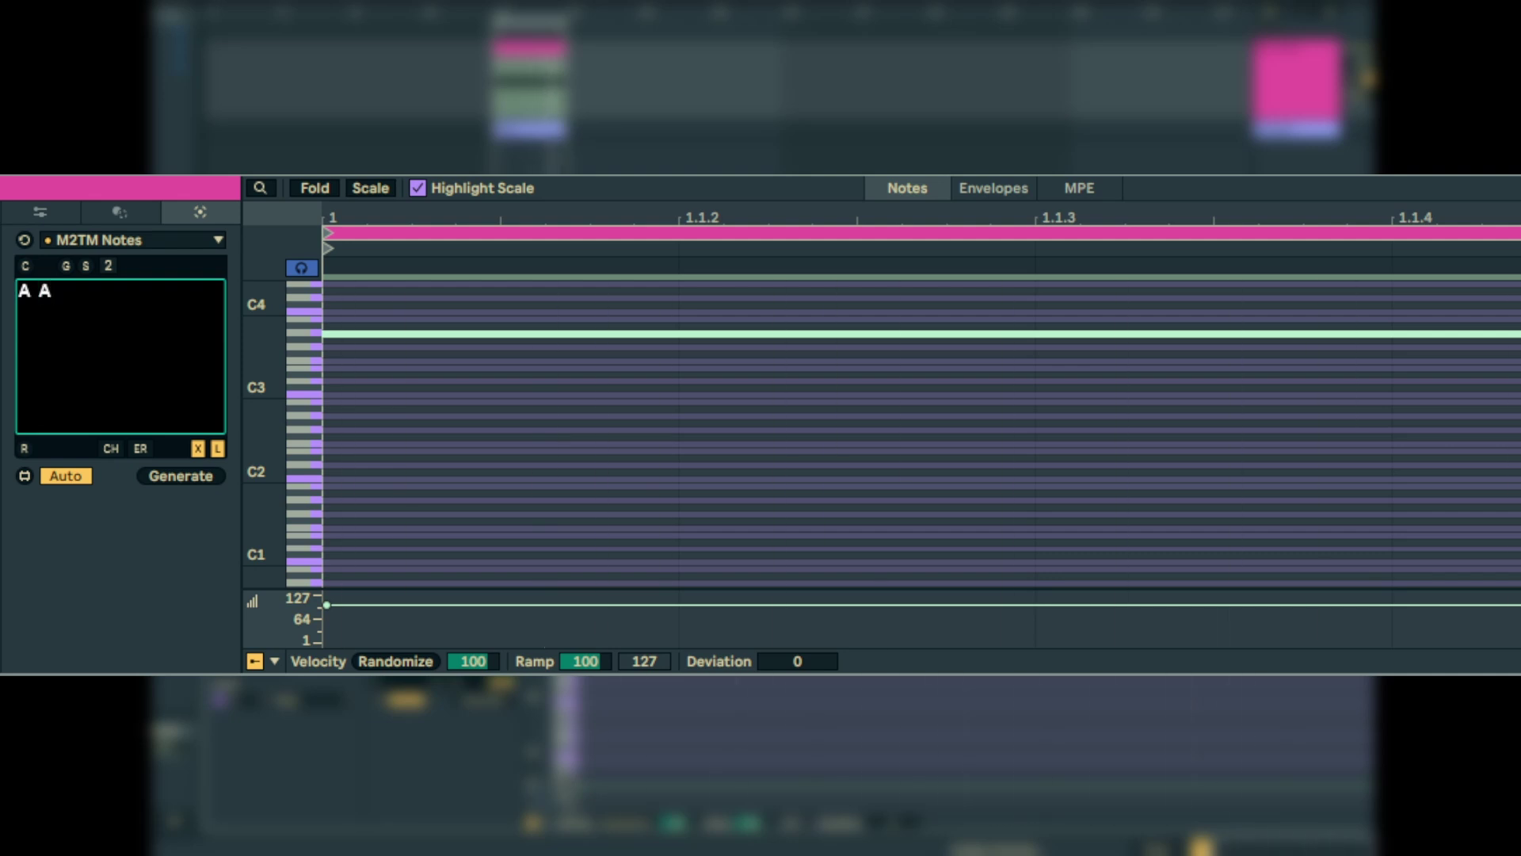
left_click(184, 478)
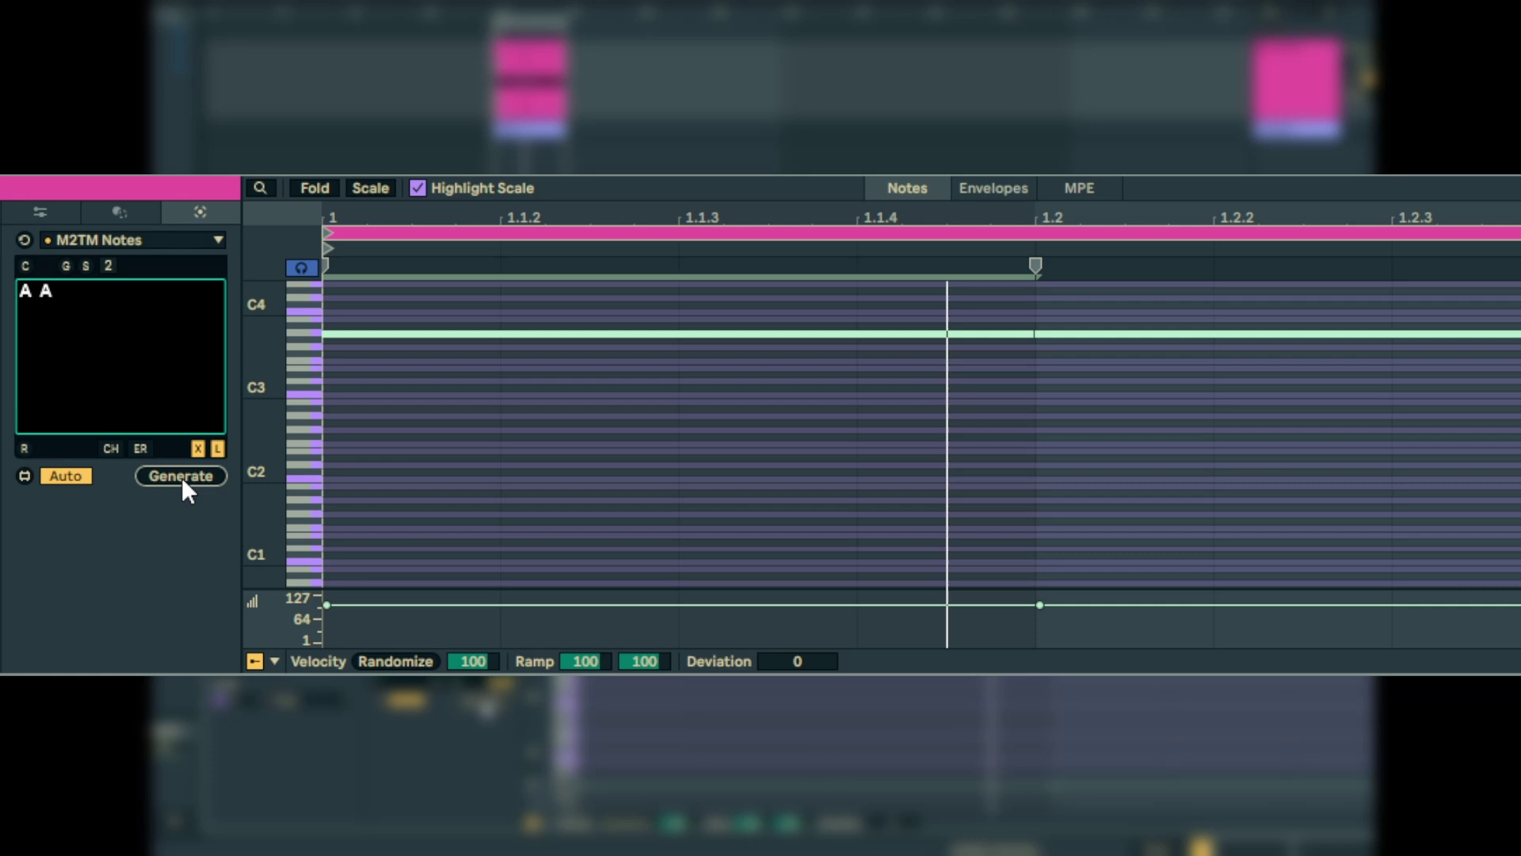
left_click(104, 294)
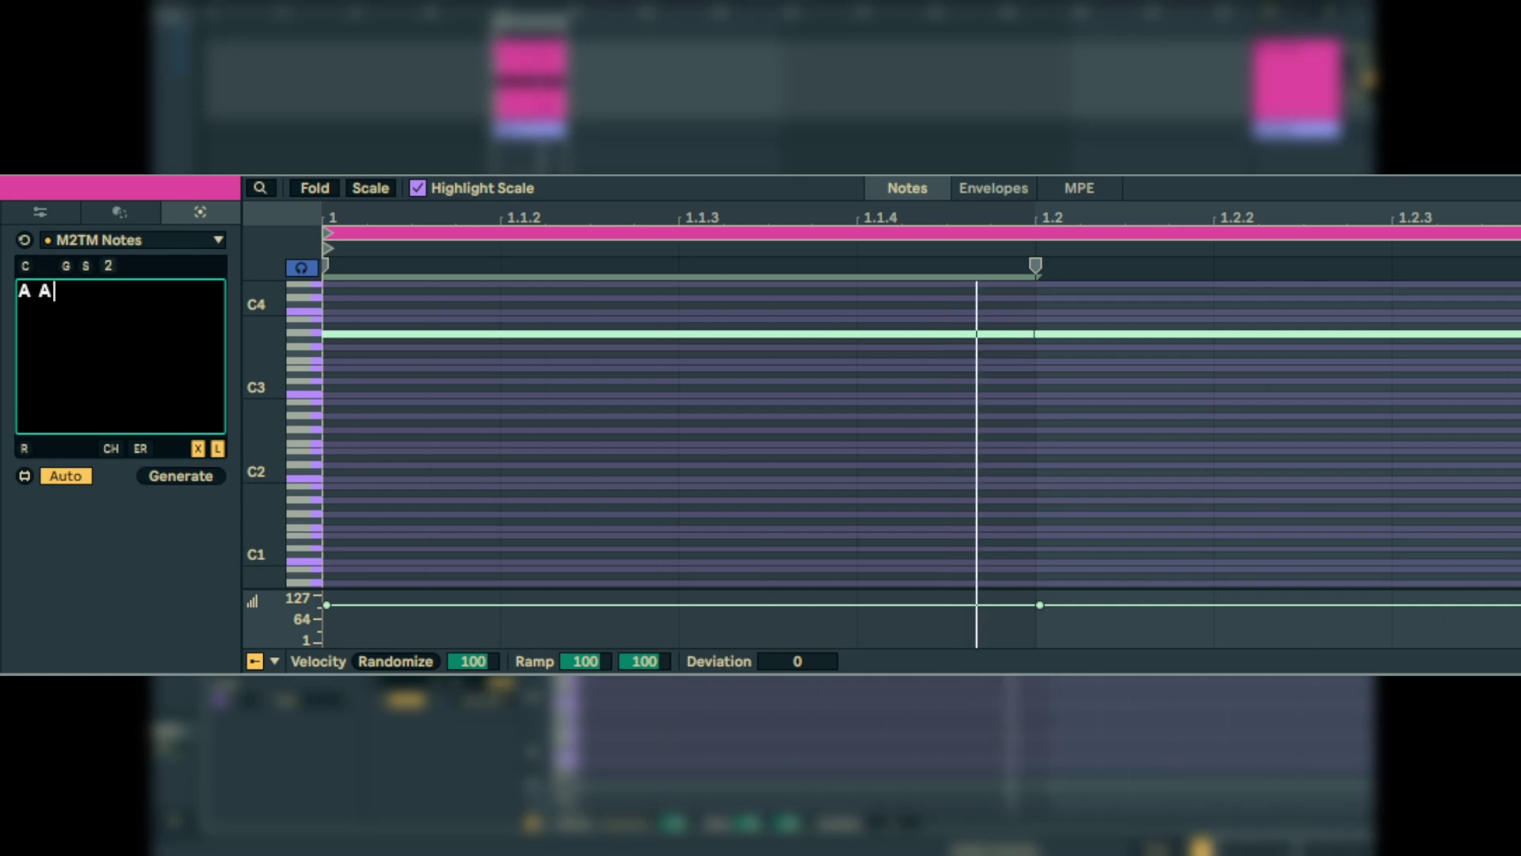
type("D")
left_click(177, 477)
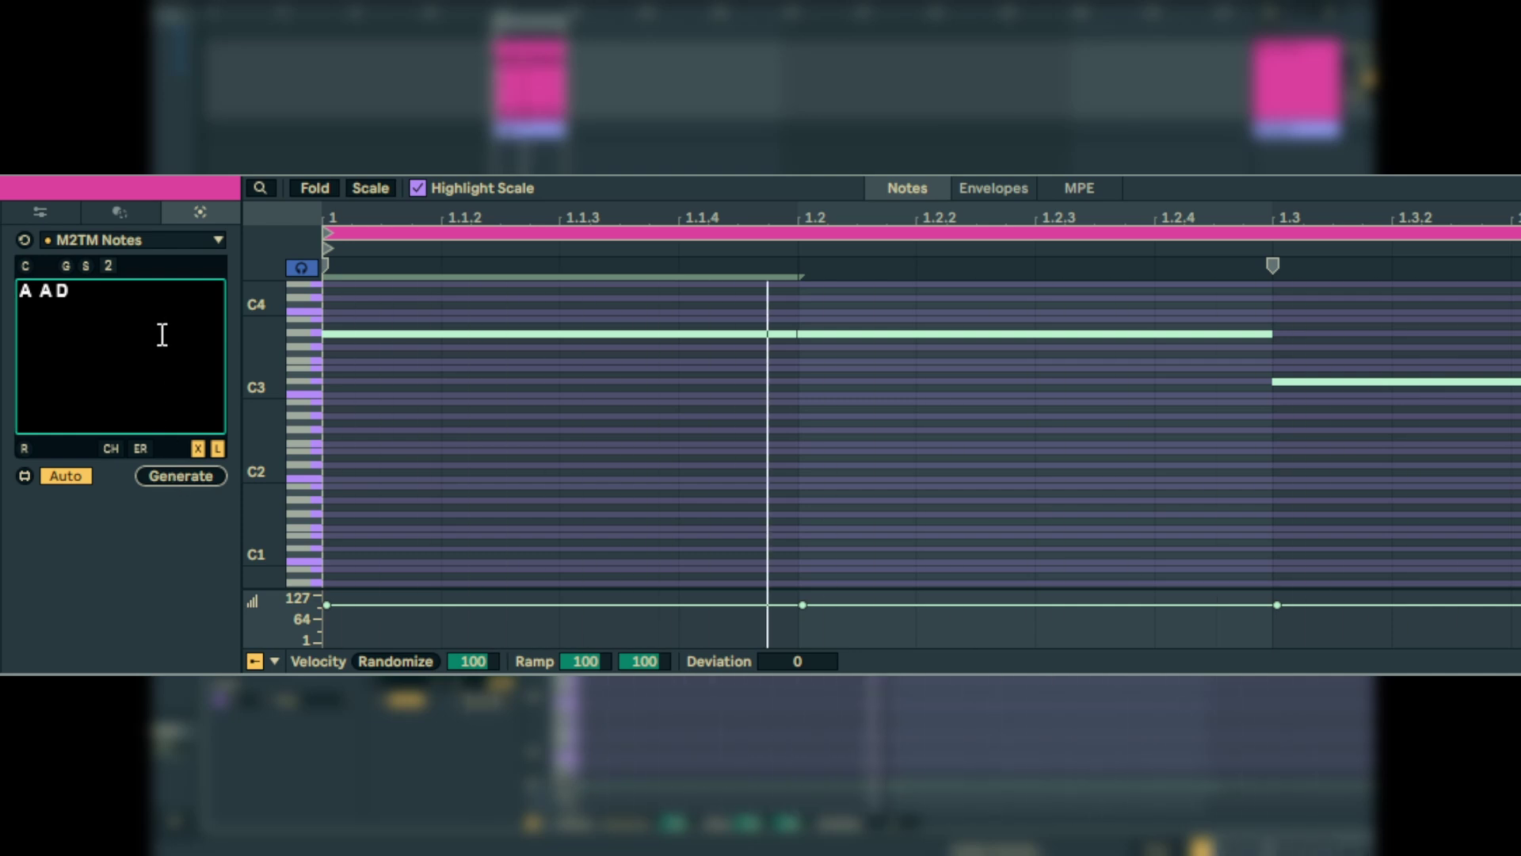
type("E")
left_click(187, 476)
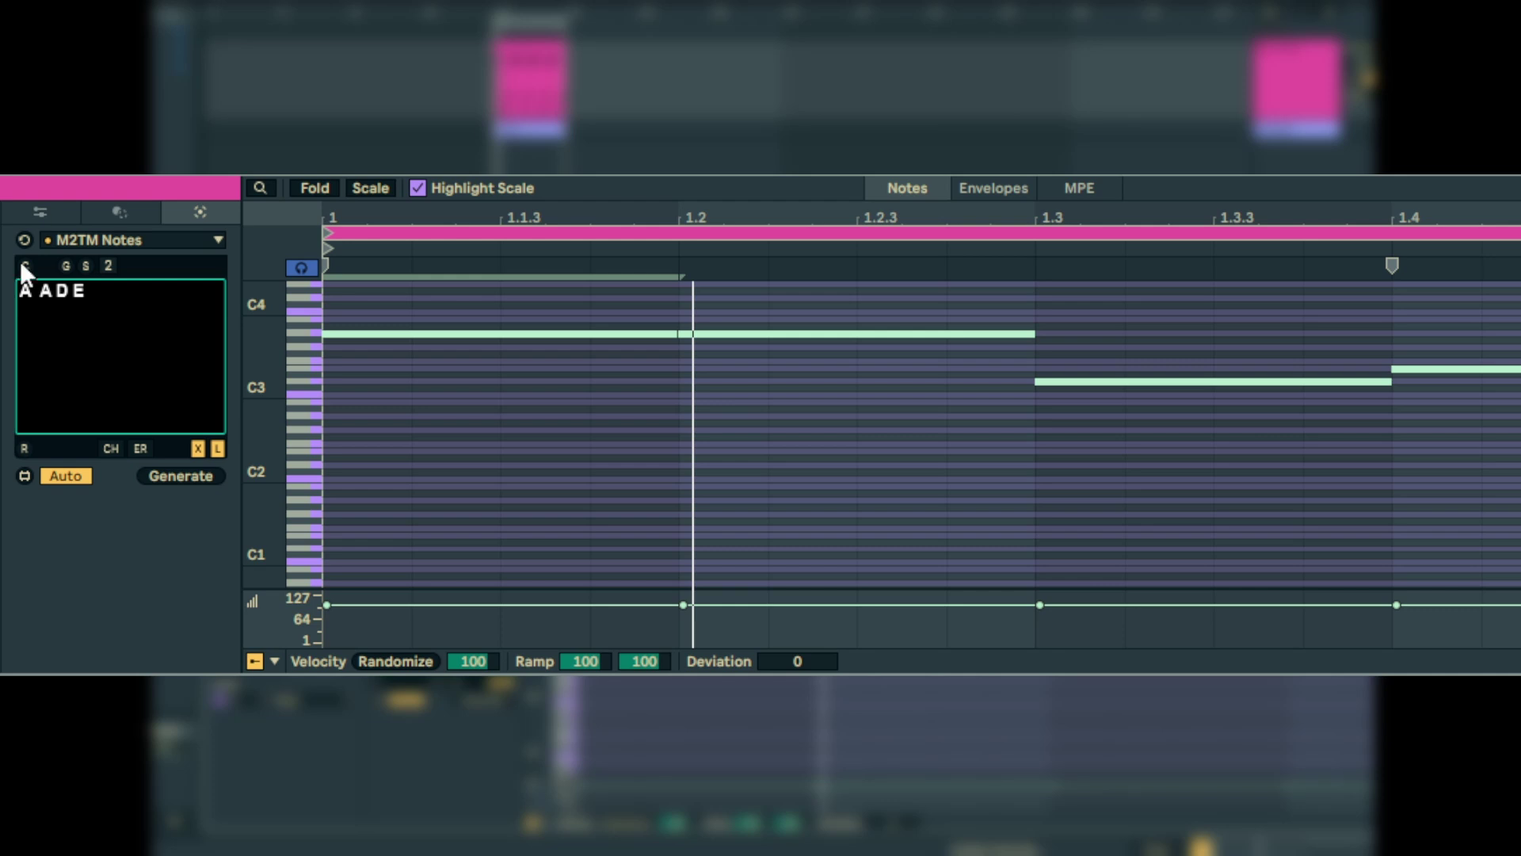
Set the two A notes to octaves A0 and A2, regenerate, and play the clip
left_click(29, 291)
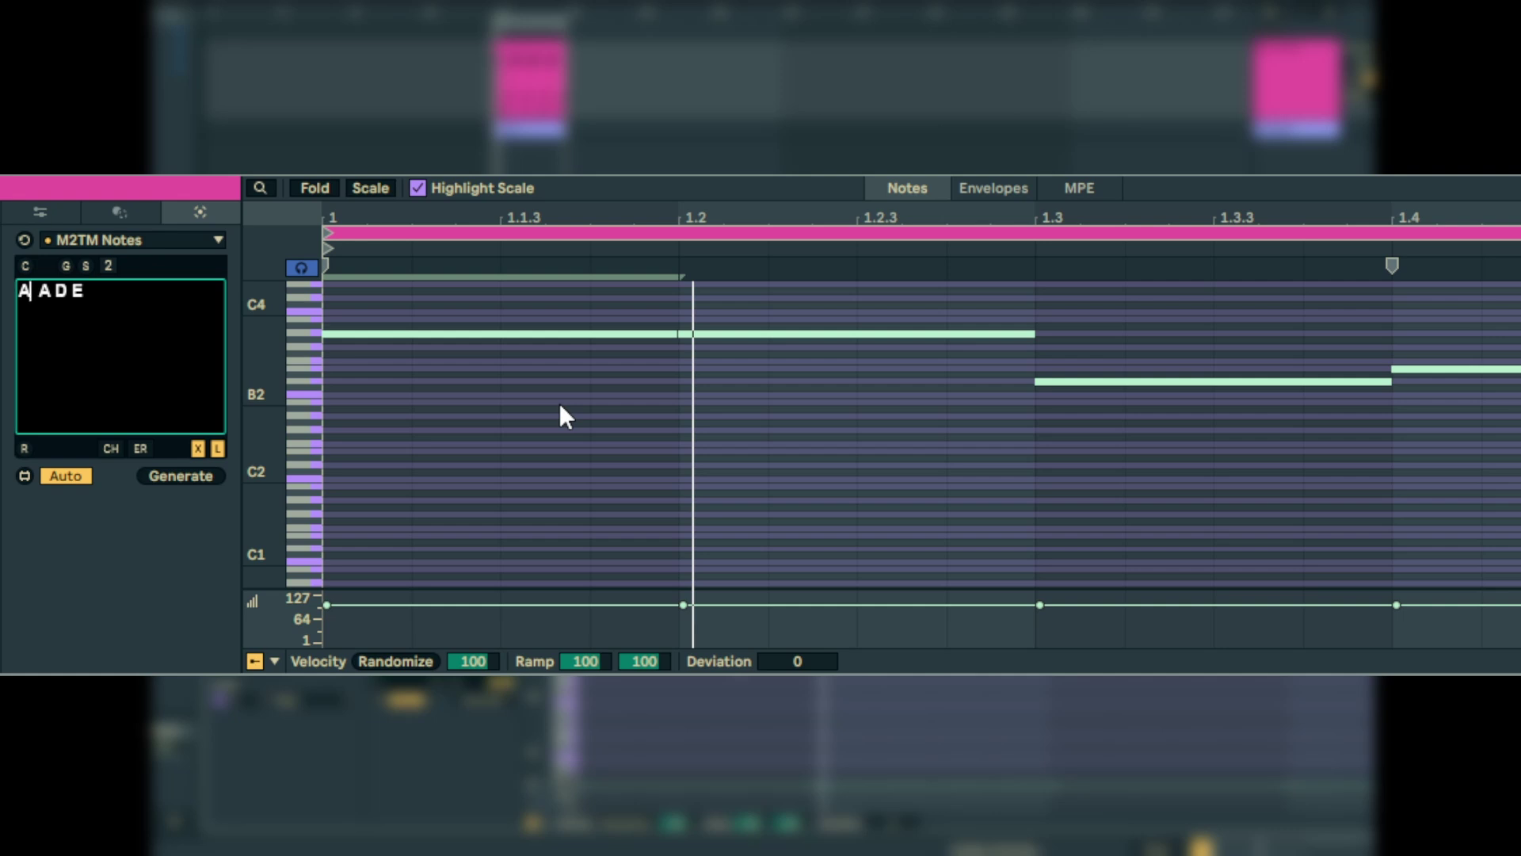
type("0")
left_click(224, 478)
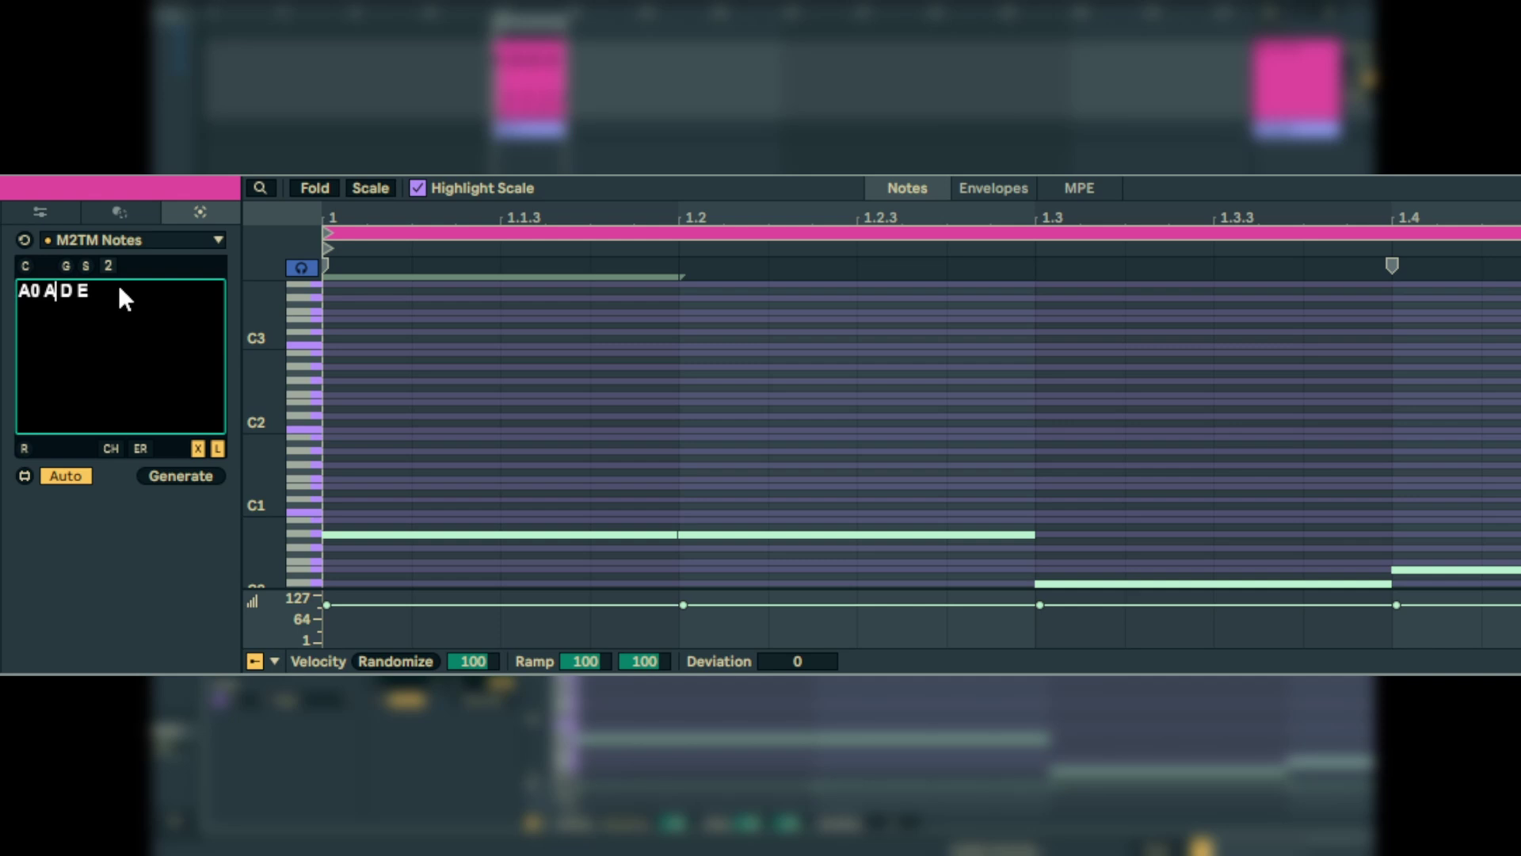
type("2")
left_click(203, 480)
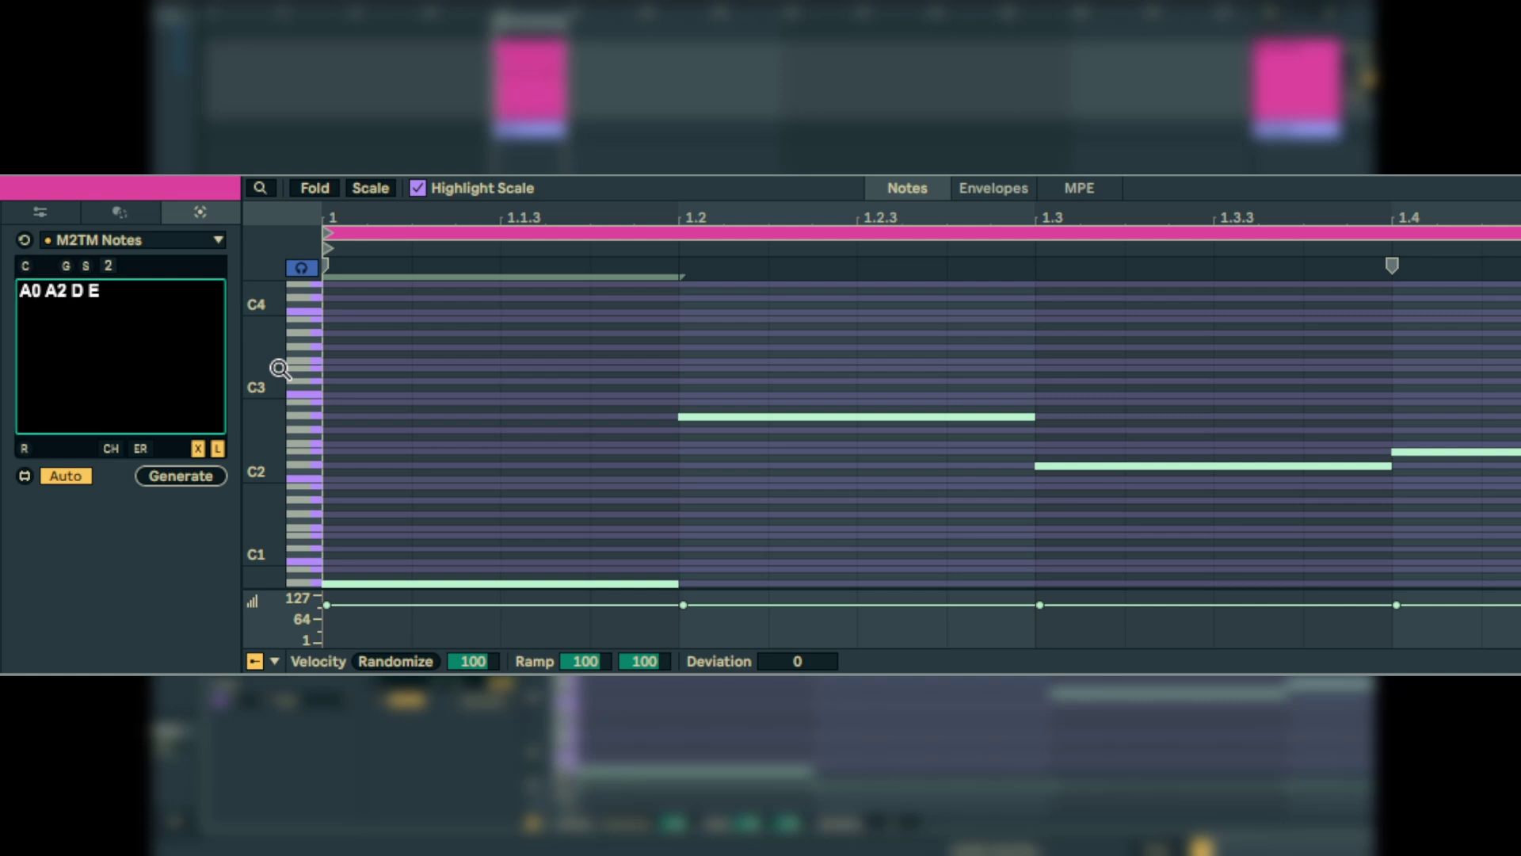
key("space")
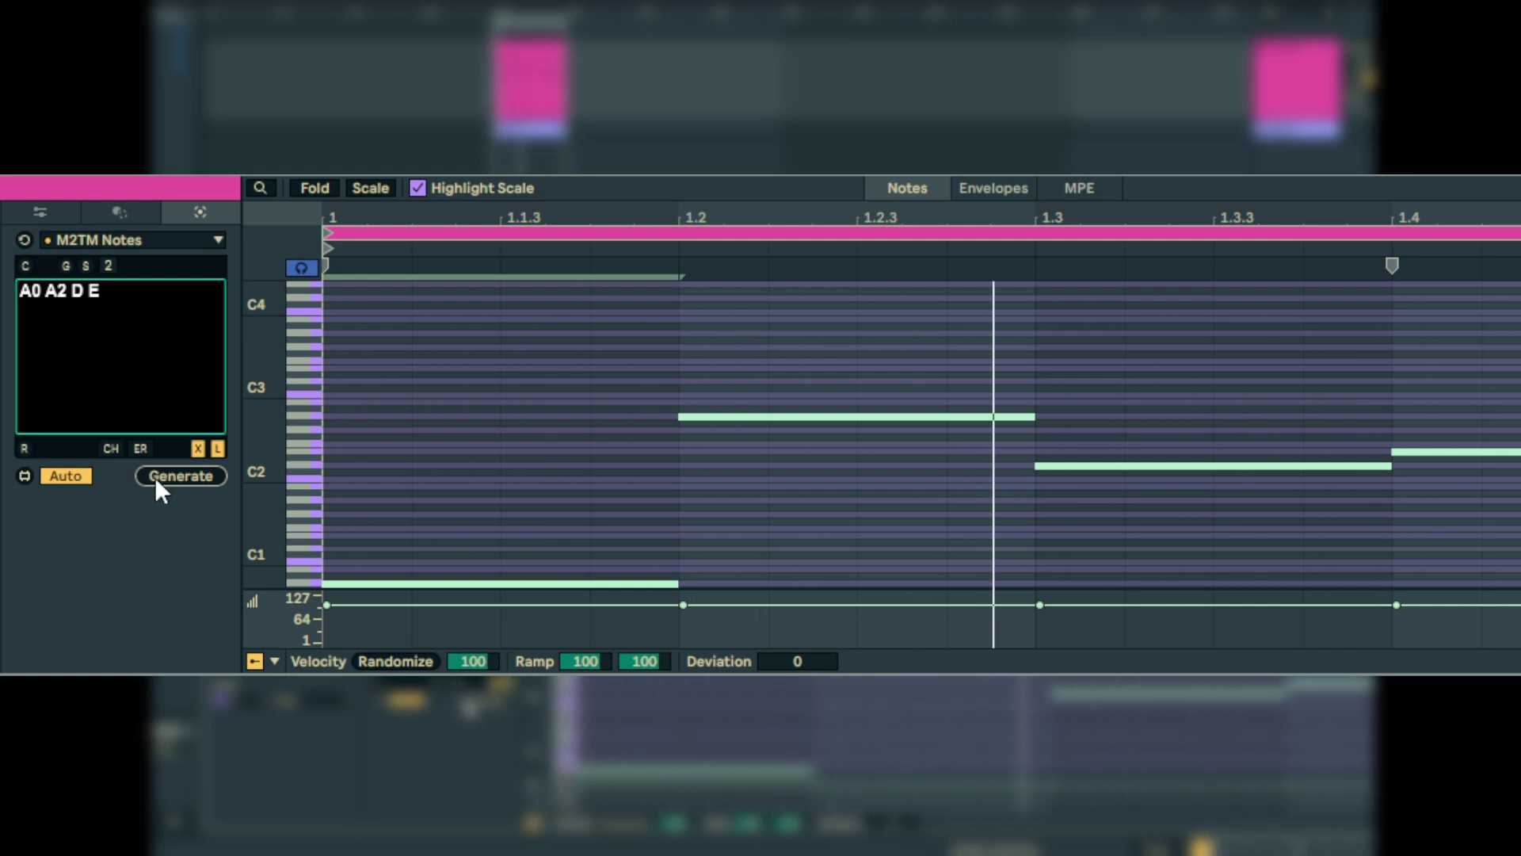
Append F to the note text and regenerate the clip
left_click(116, 287)
type("F")
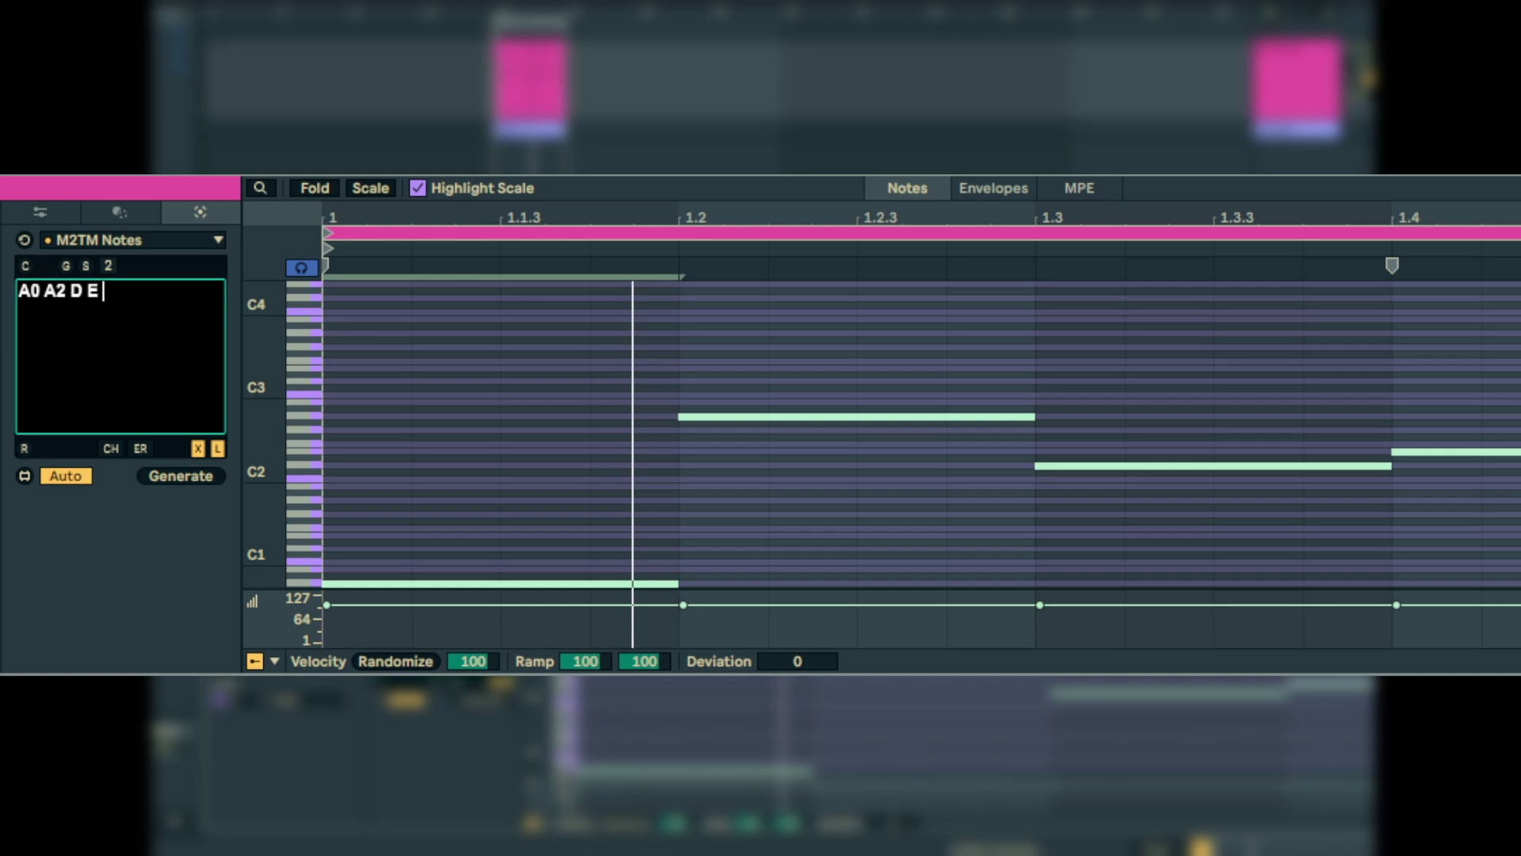
left_click(180, 476)
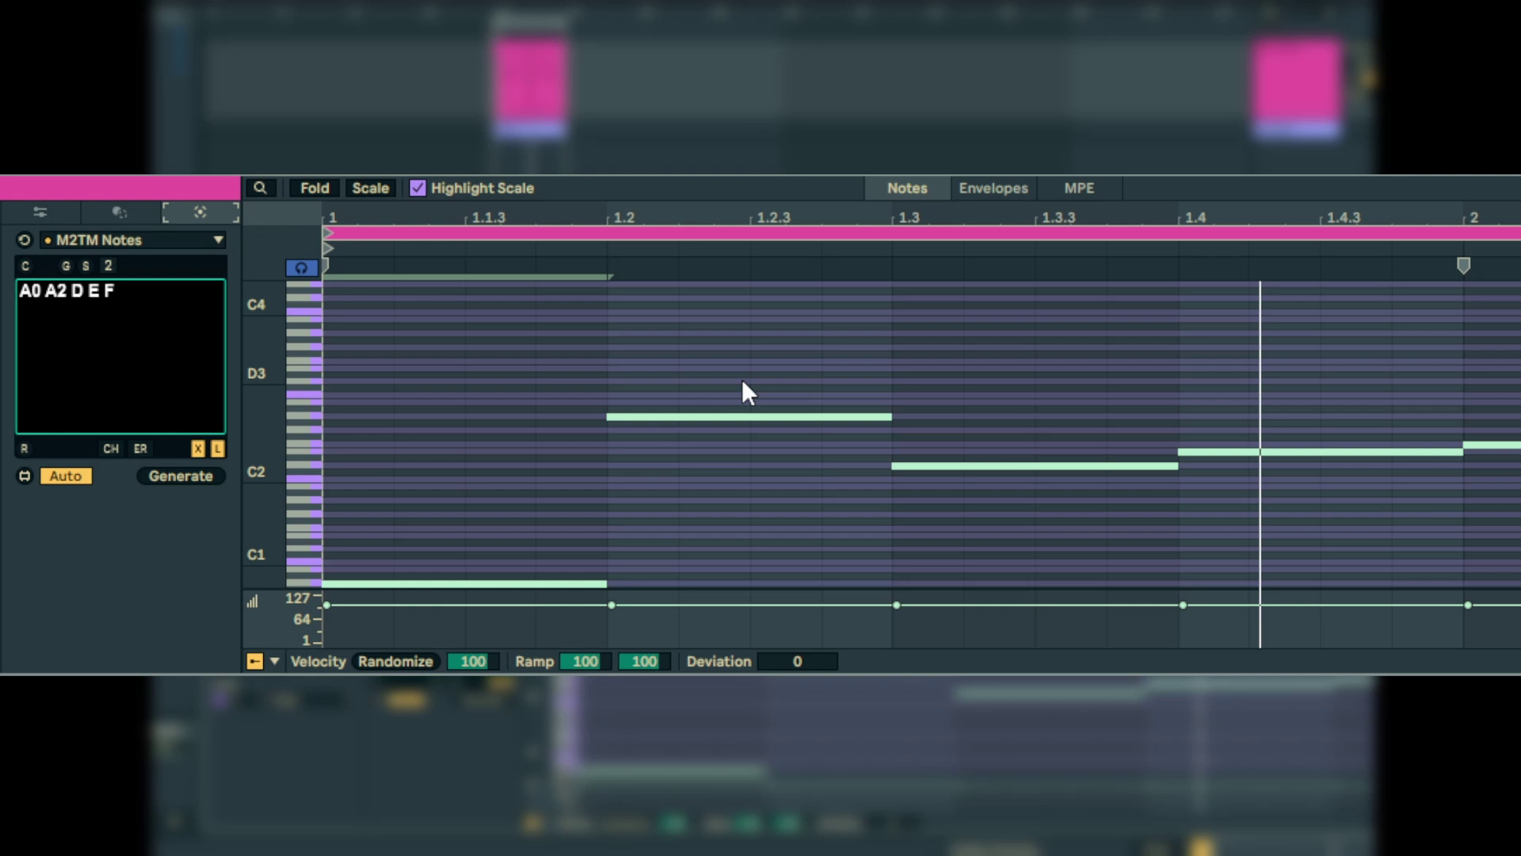
Make D an eighth note with ':1/8' and regenerate
left_click(88, 295)
type(":")
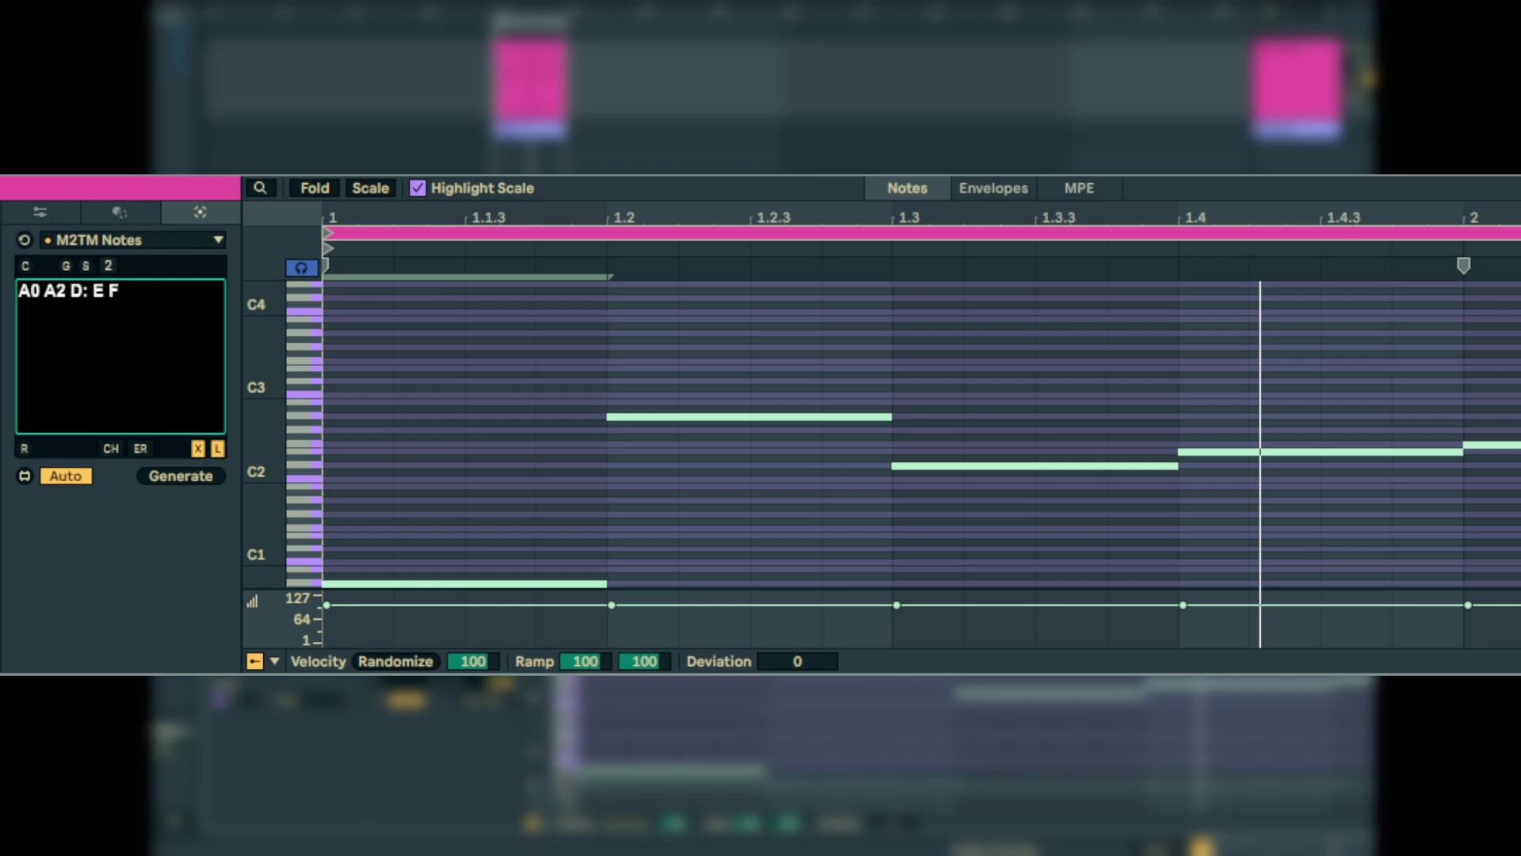
type("1/8")
left_click(166, 473)
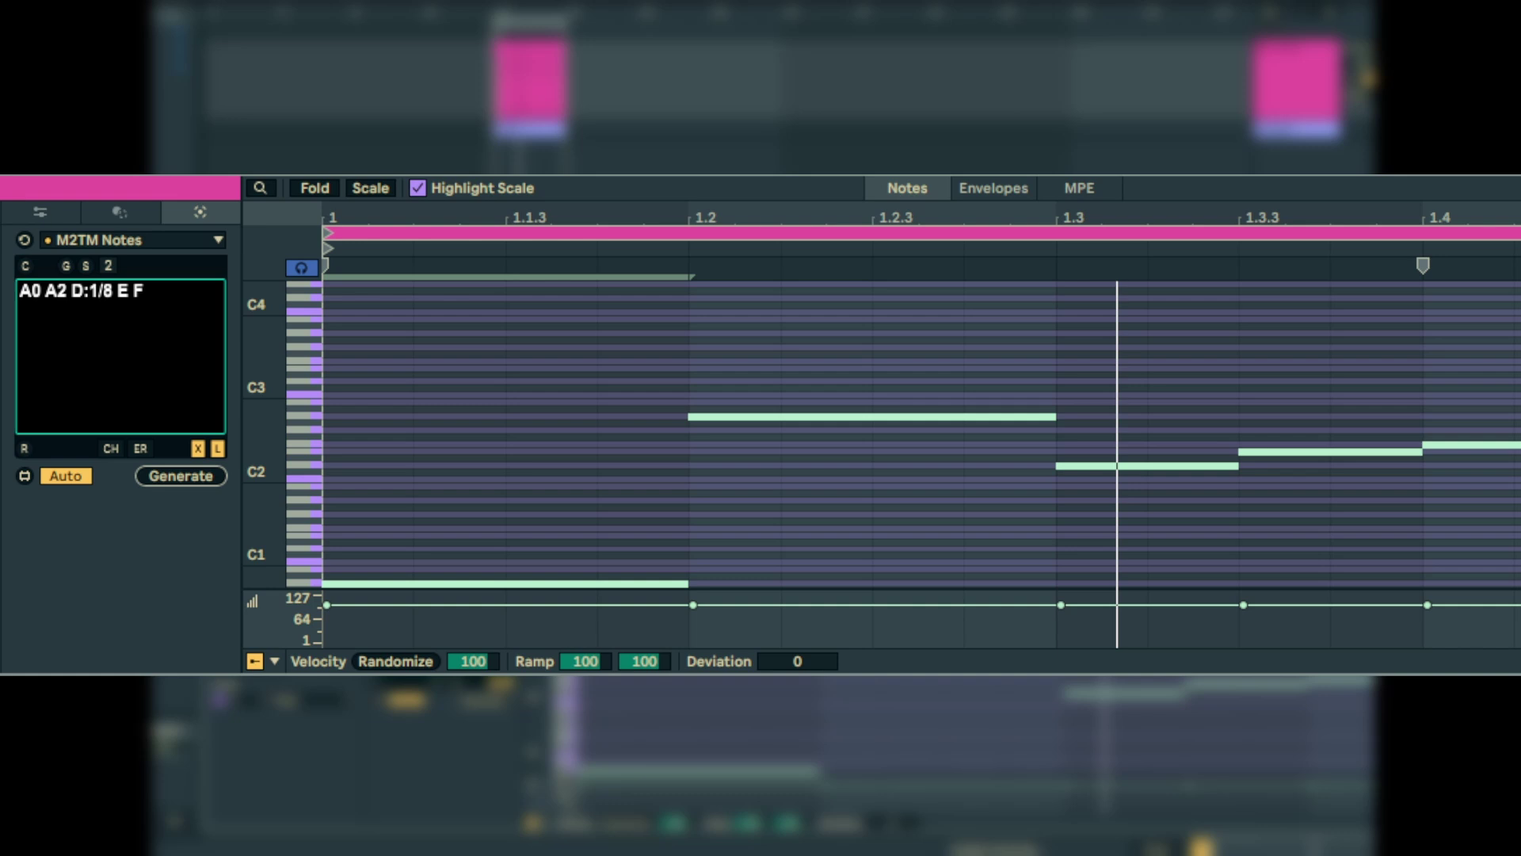
Make F a quarter note with ':1/4' and regenerate
left_click(150, 349)
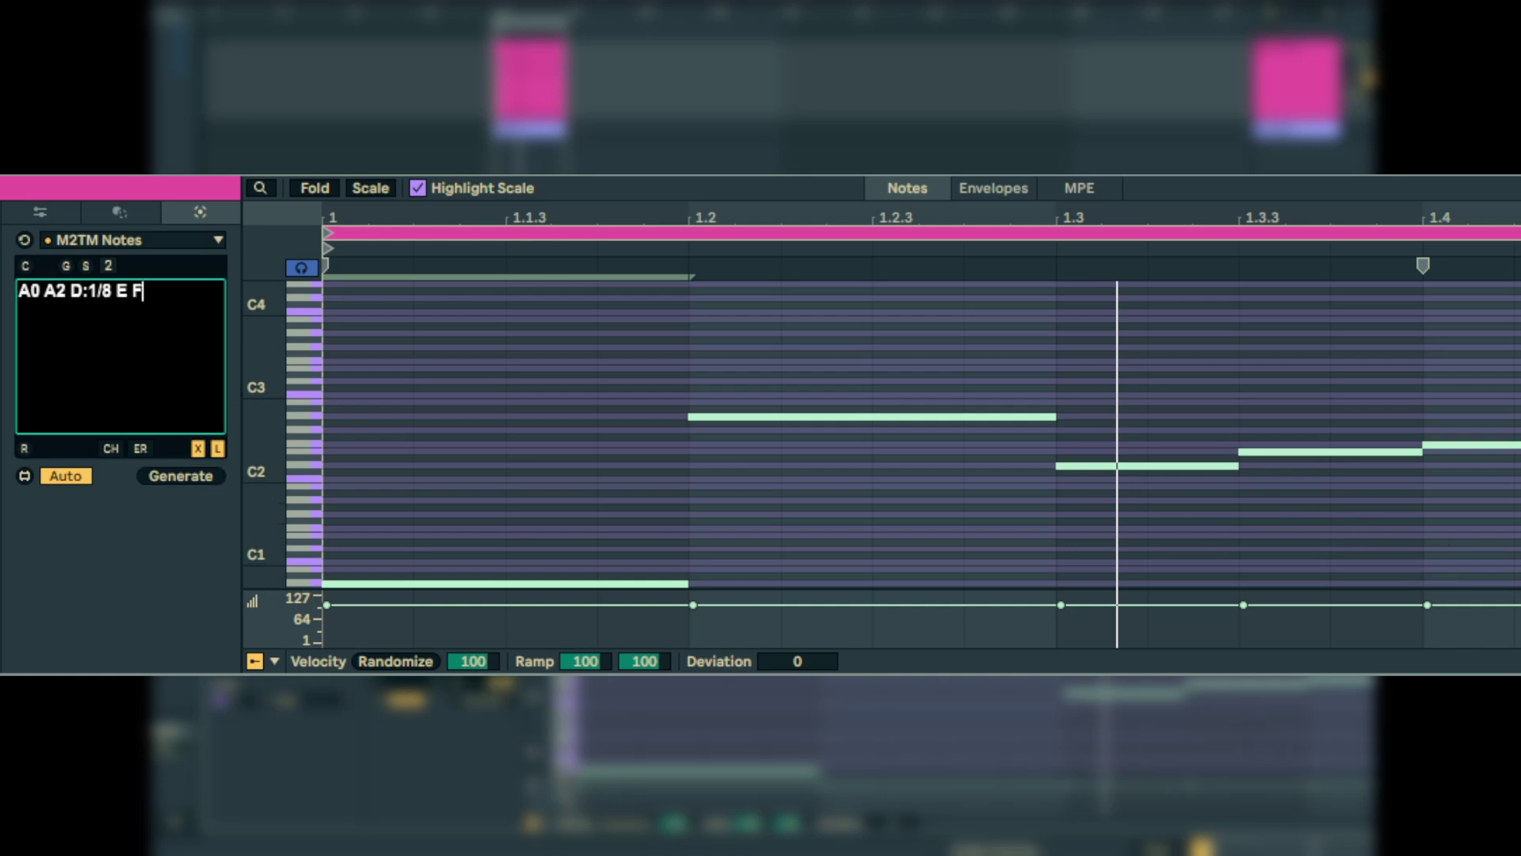
type(":1/4")
left_click(180, 475)
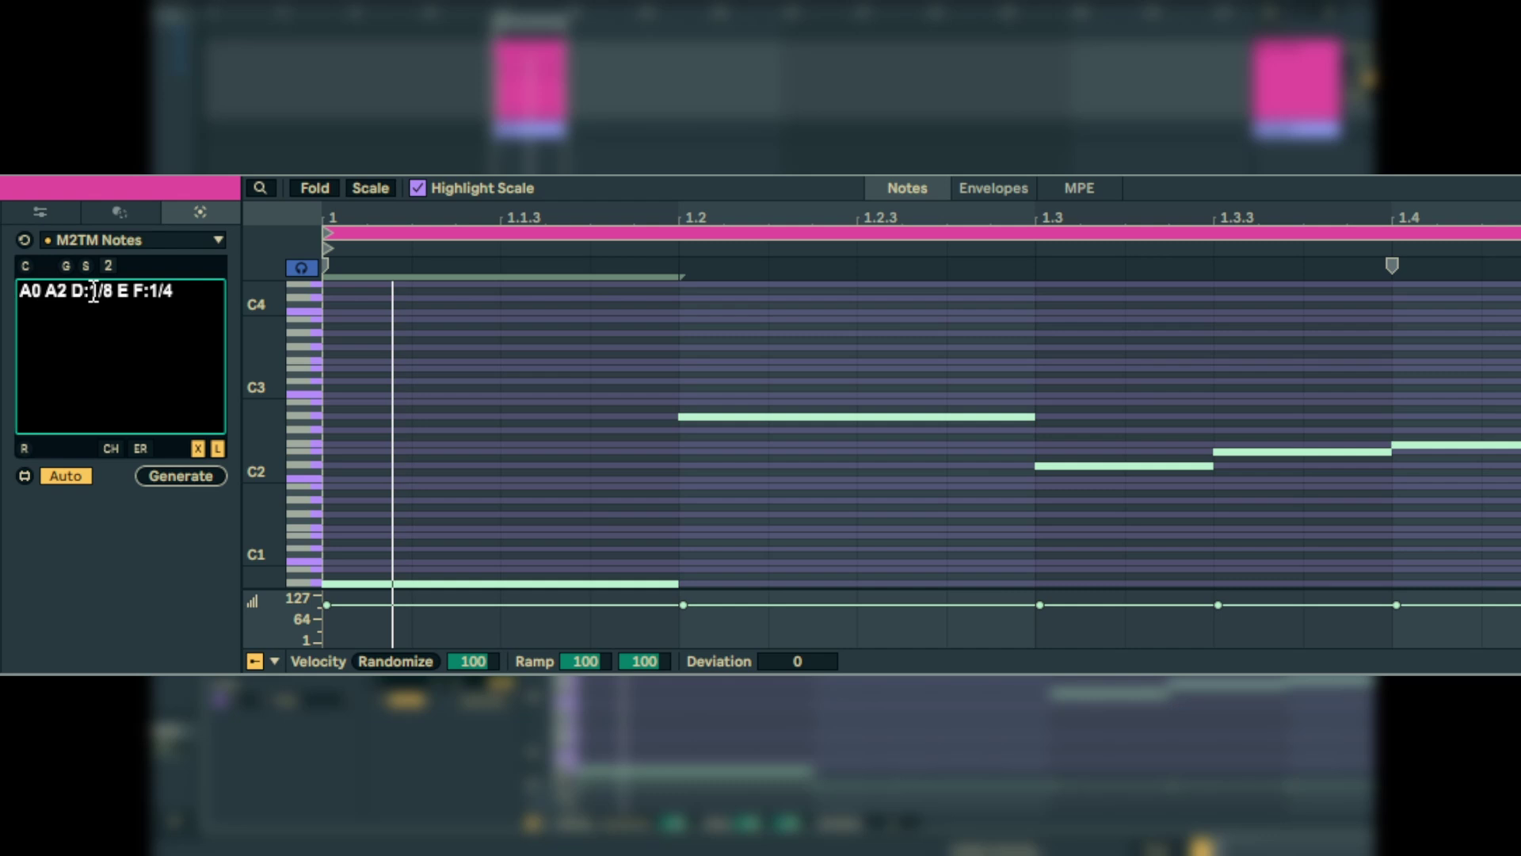
left_click(194, 295)
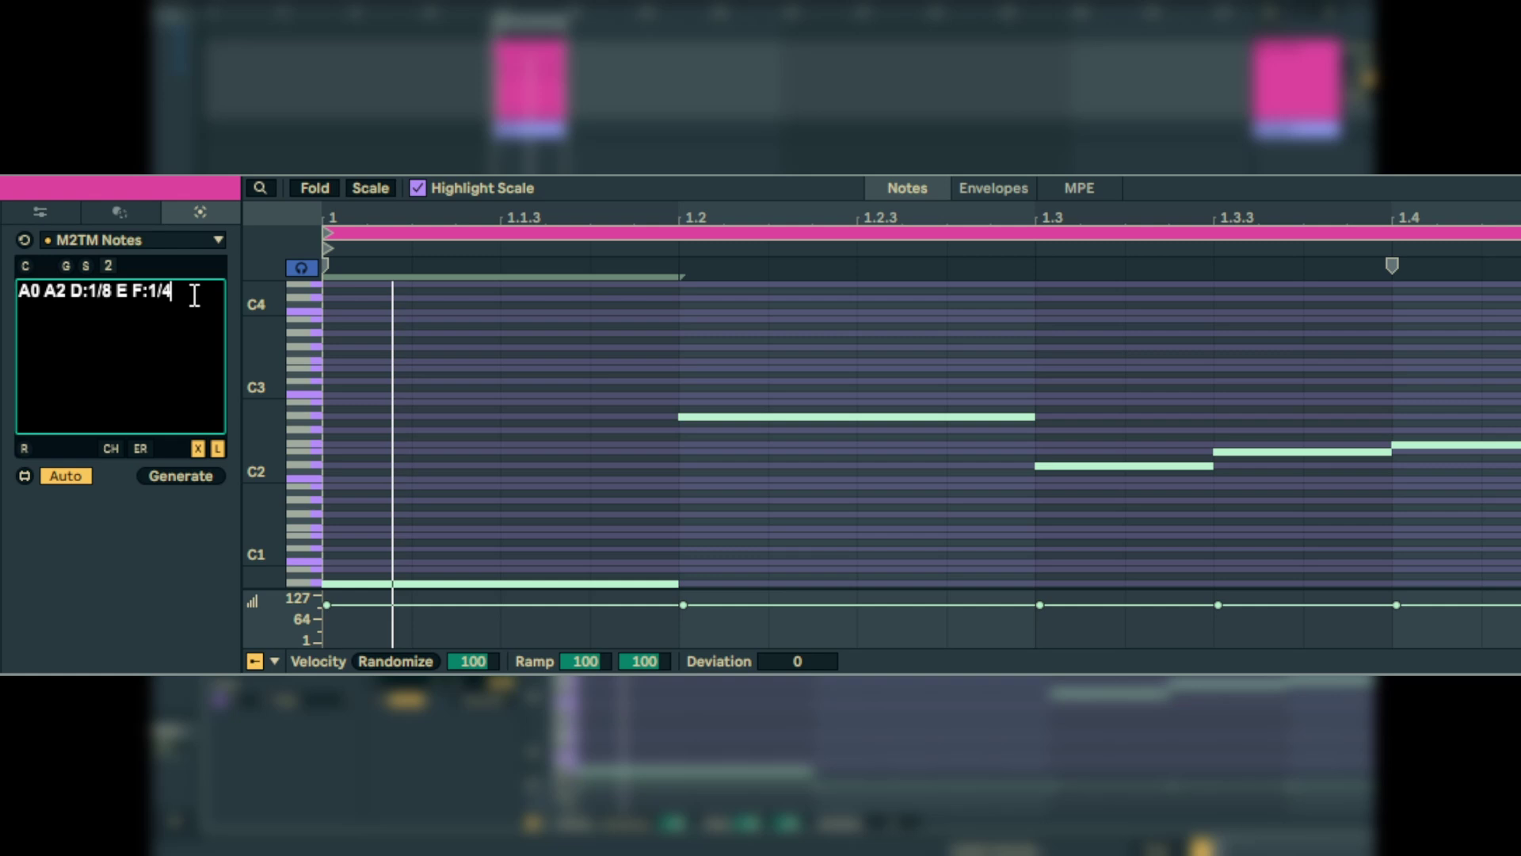
Give F velocity 20 and A2 onward velocity 50 ('::50'), regenerate, and play
type(":20")
left_click(206, 474)
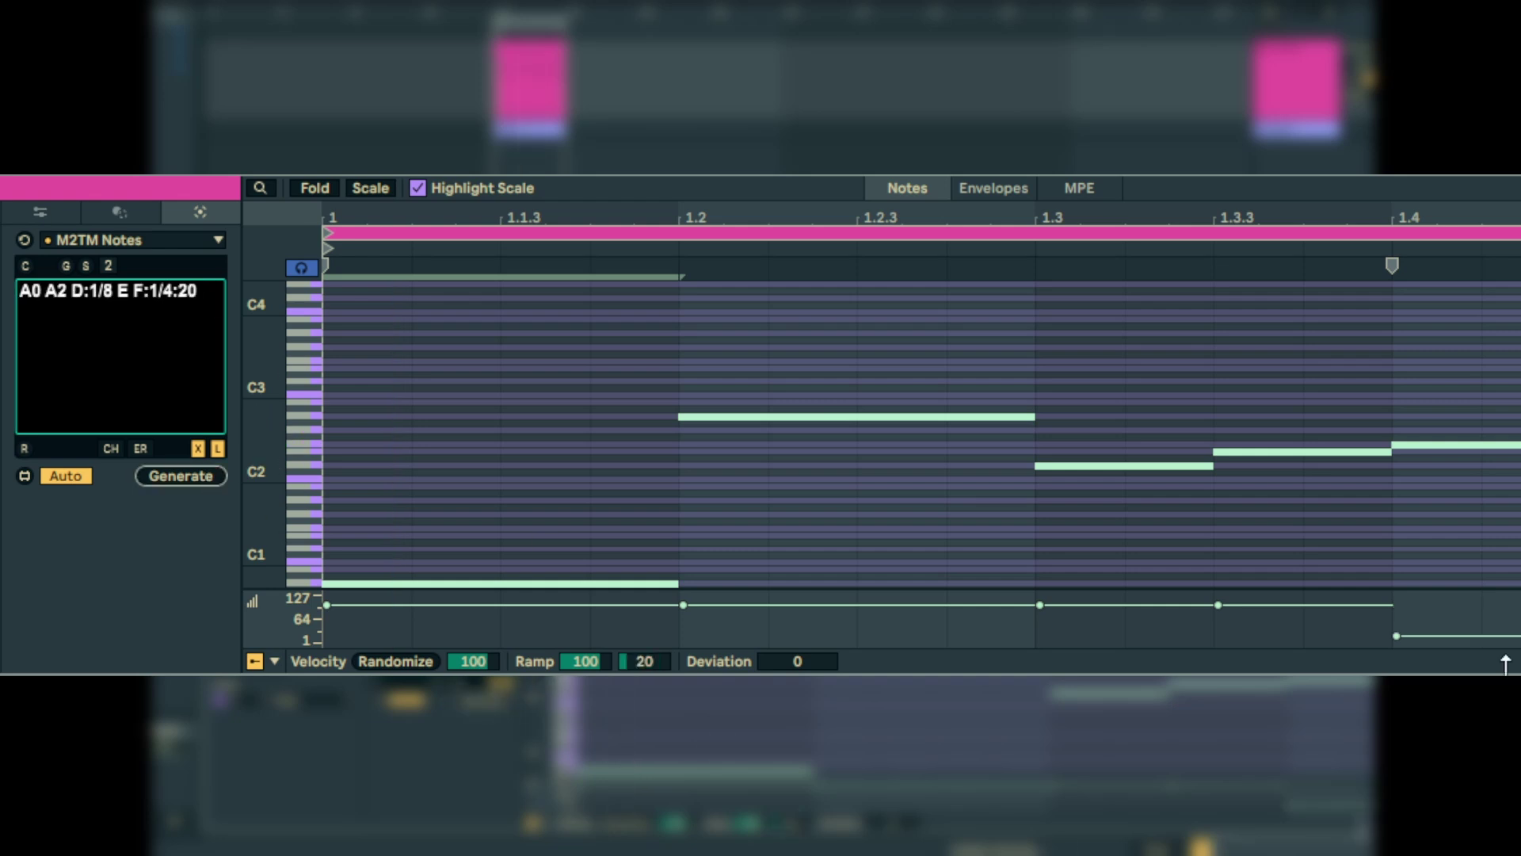
mouse_move(1503, 640)
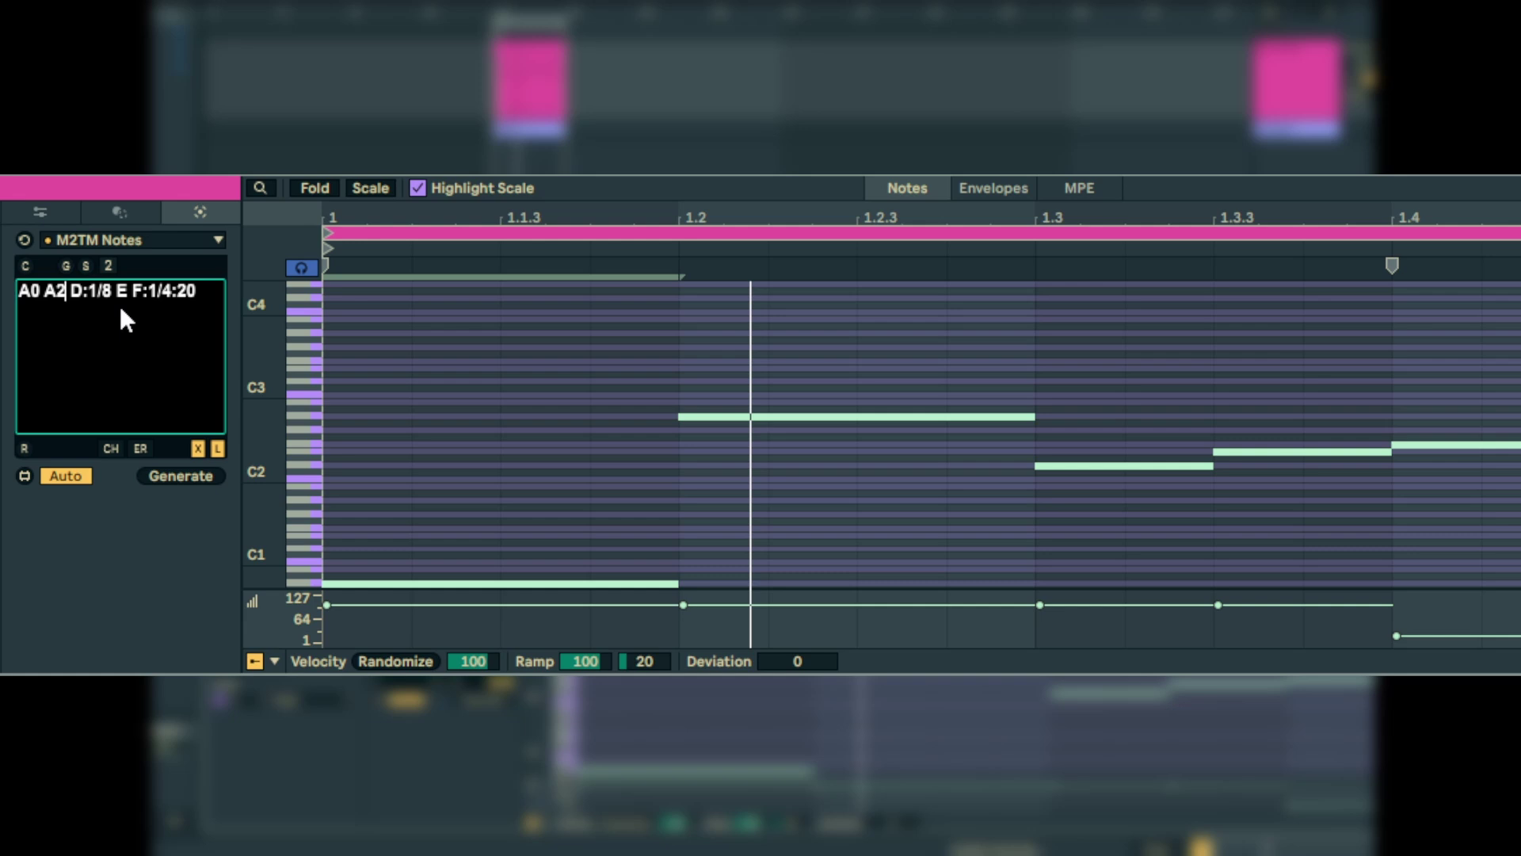
type("::")
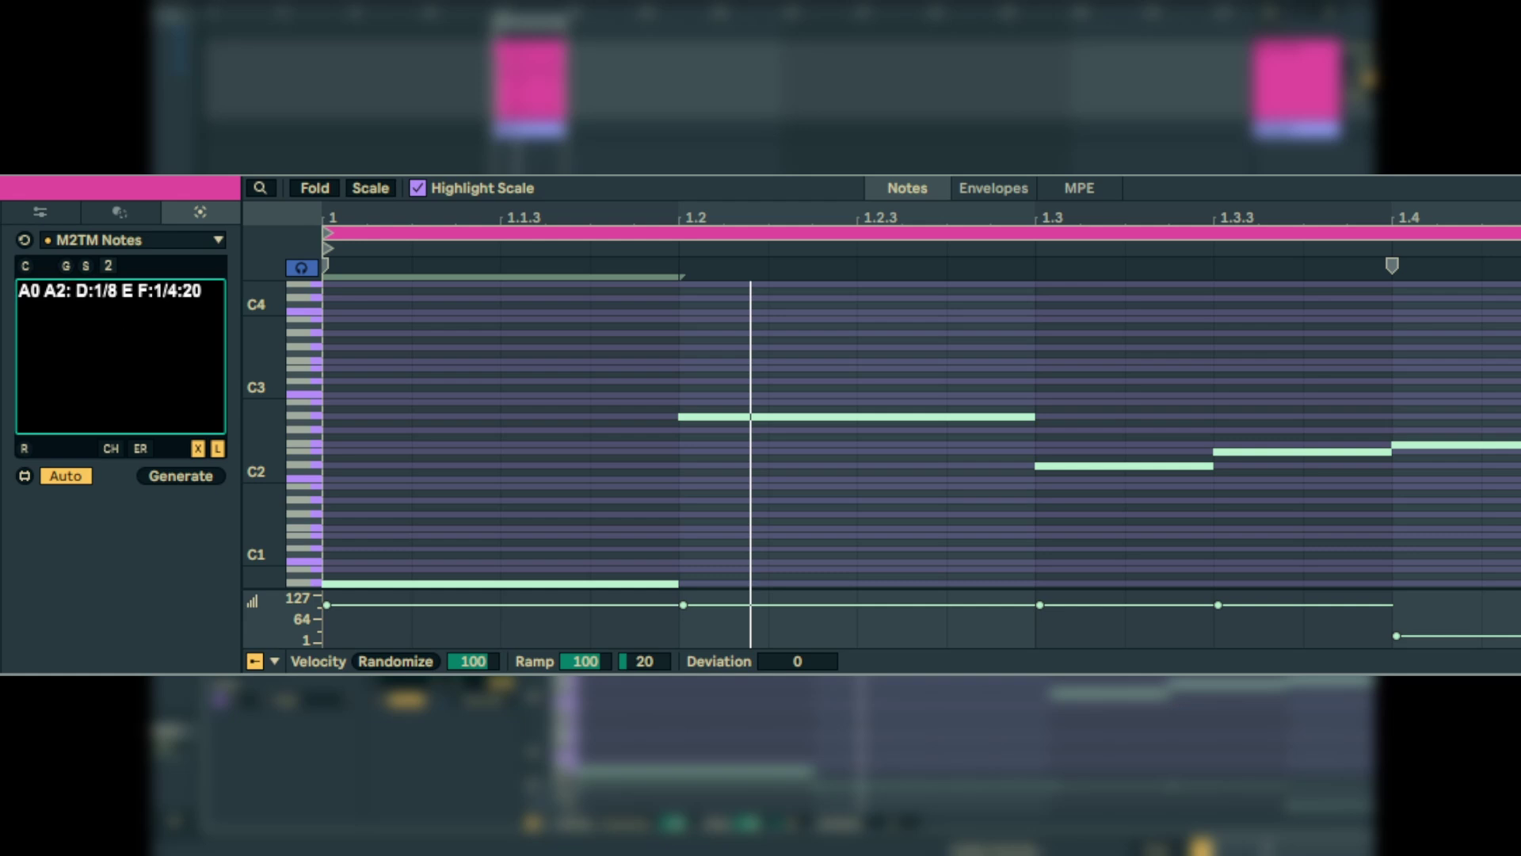
type("50")
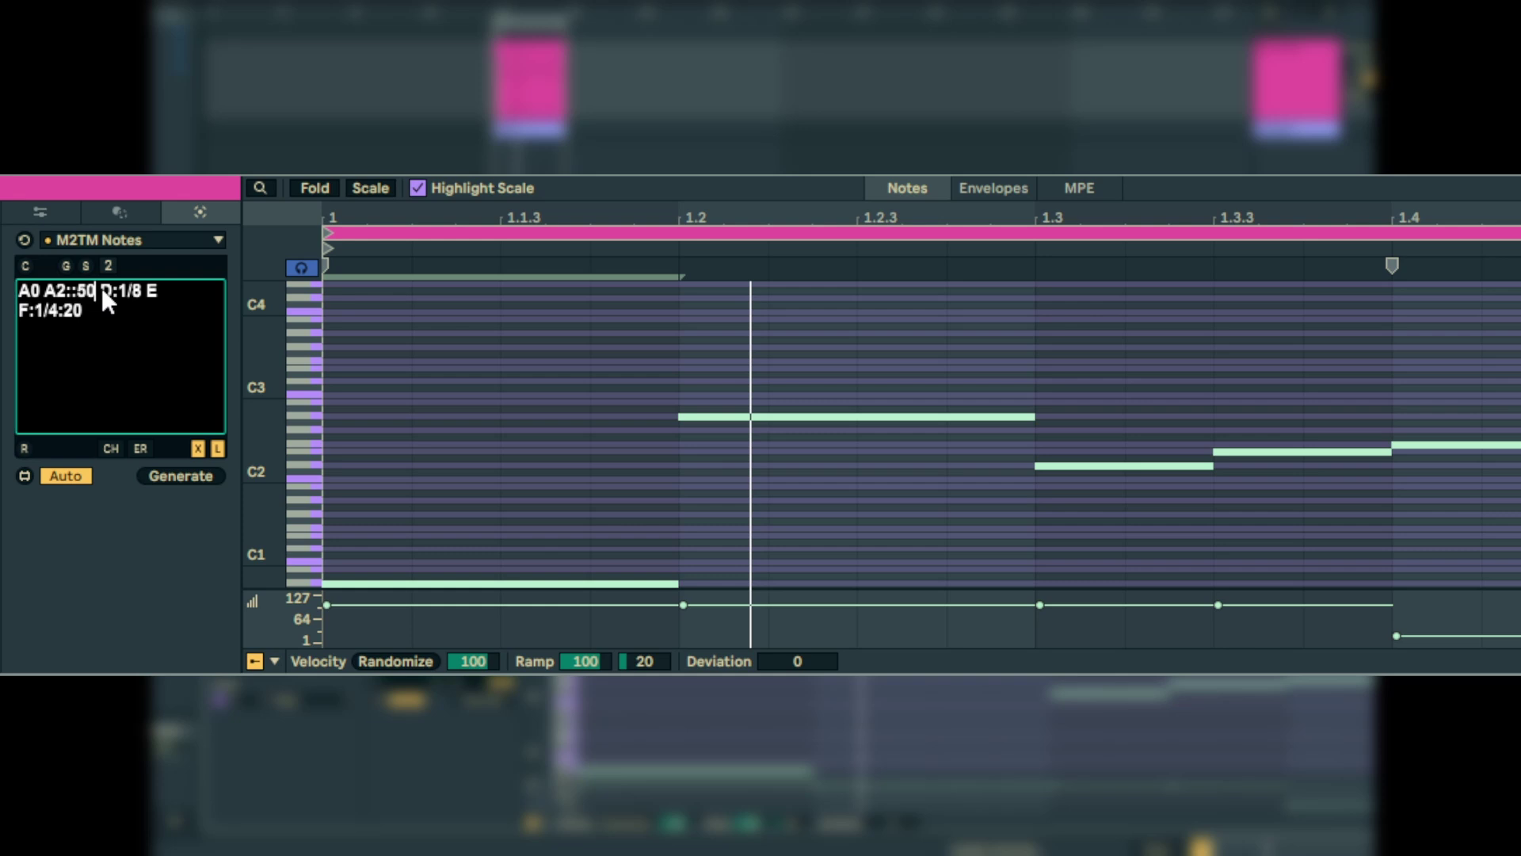
left_click(185, 475)
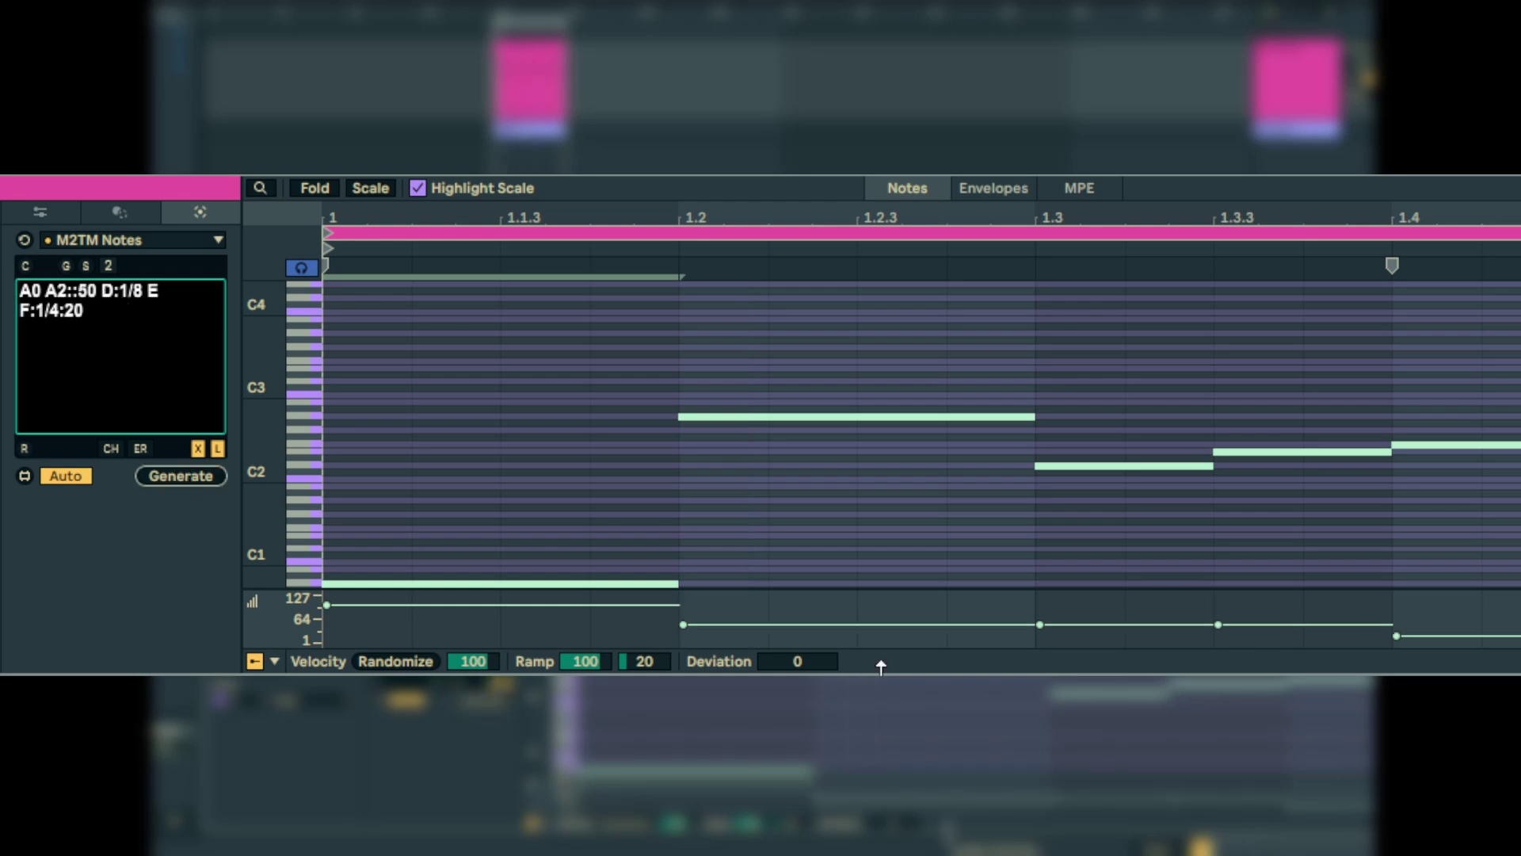
key("space")
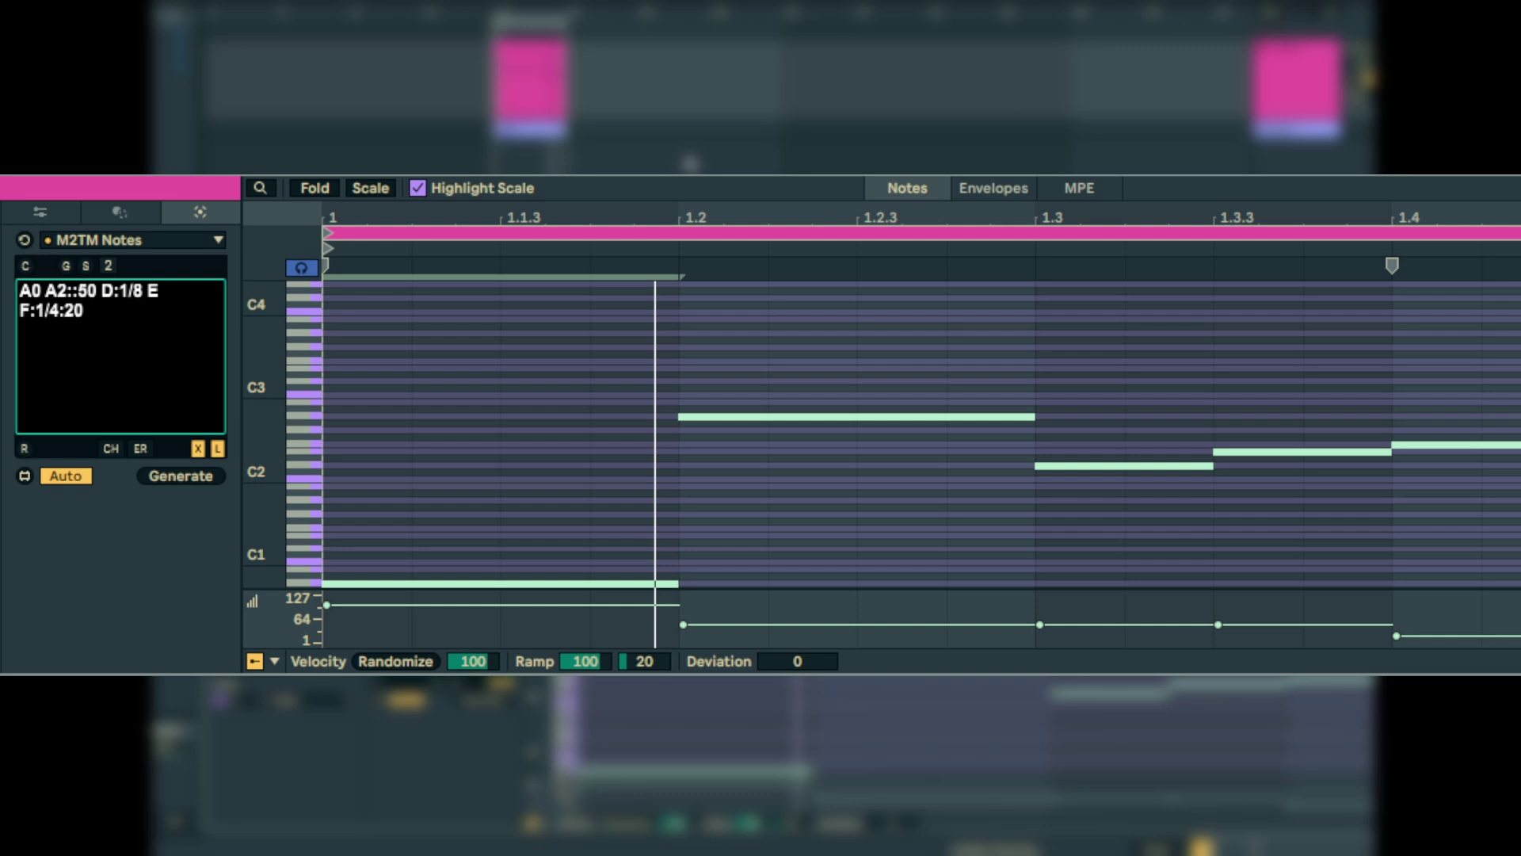
Replace the notes with the pattern 'A1 A A A', then add E to the first step
key("ctrl+a")
type("A")
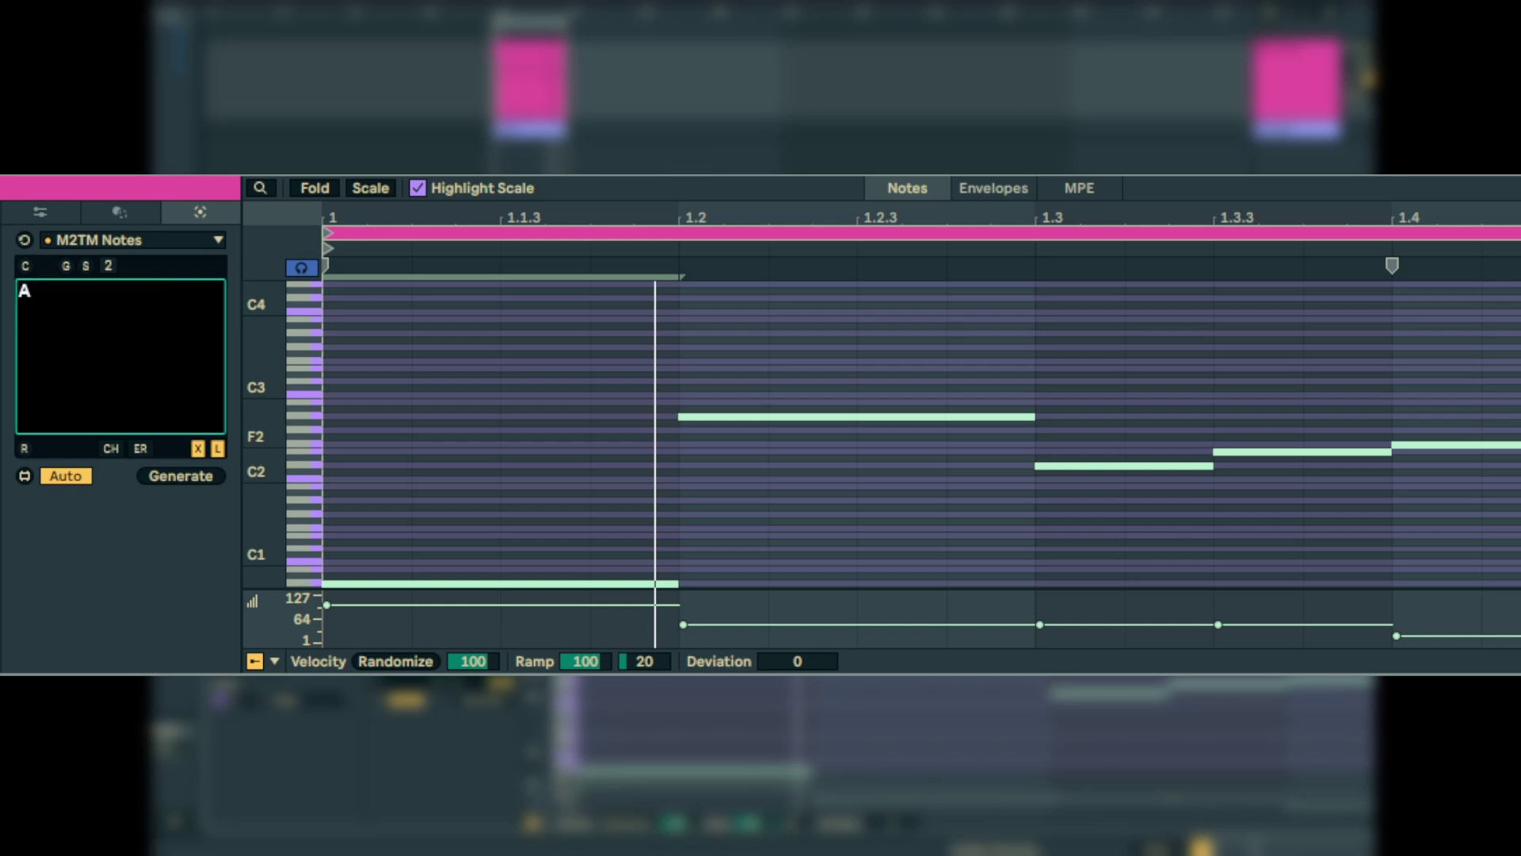
type("1 A A A")
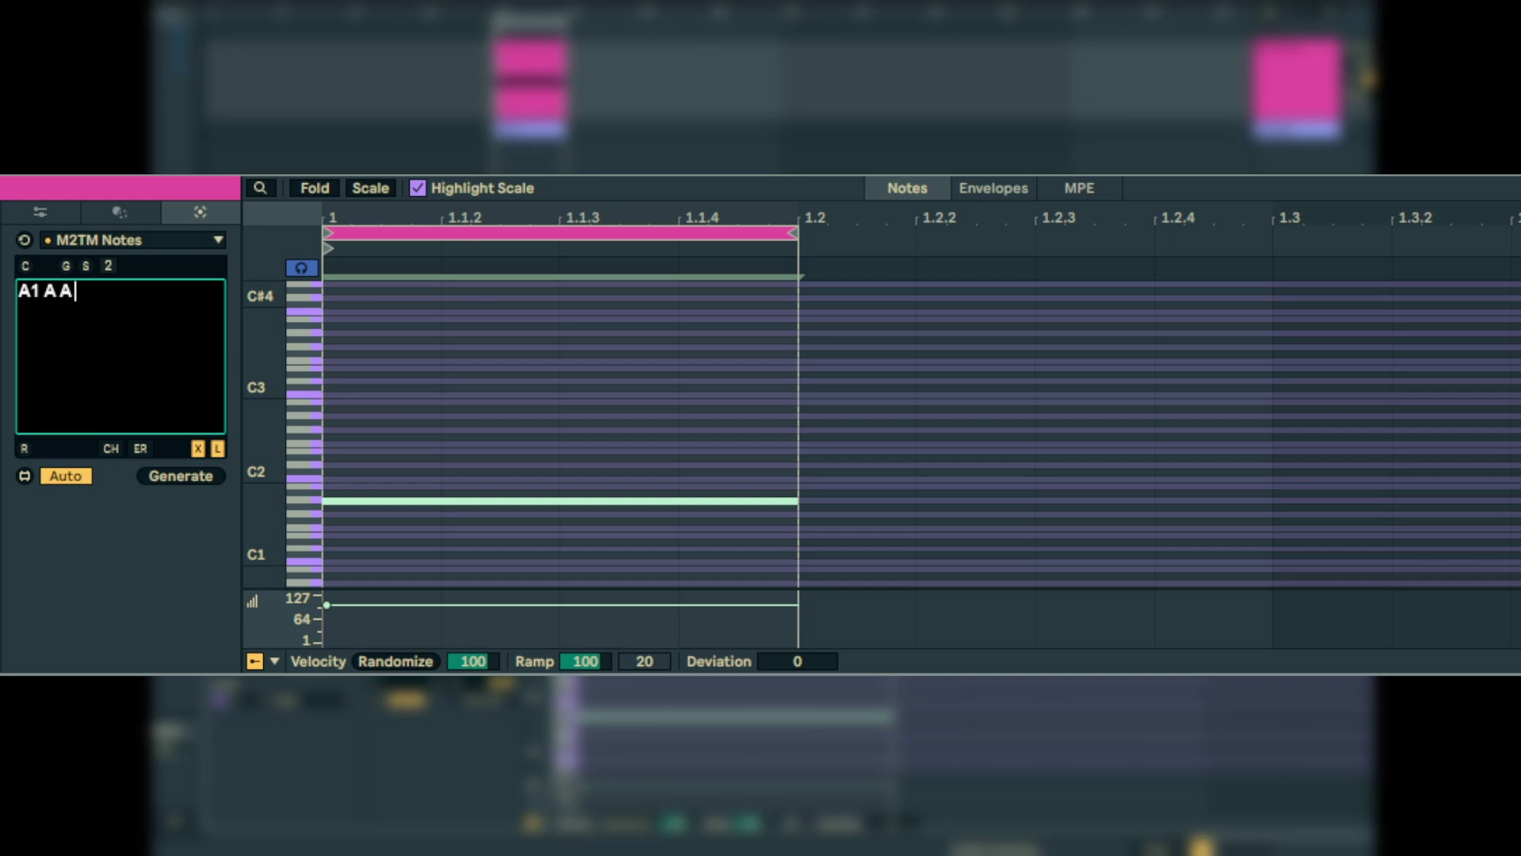
left_click(190, 472)
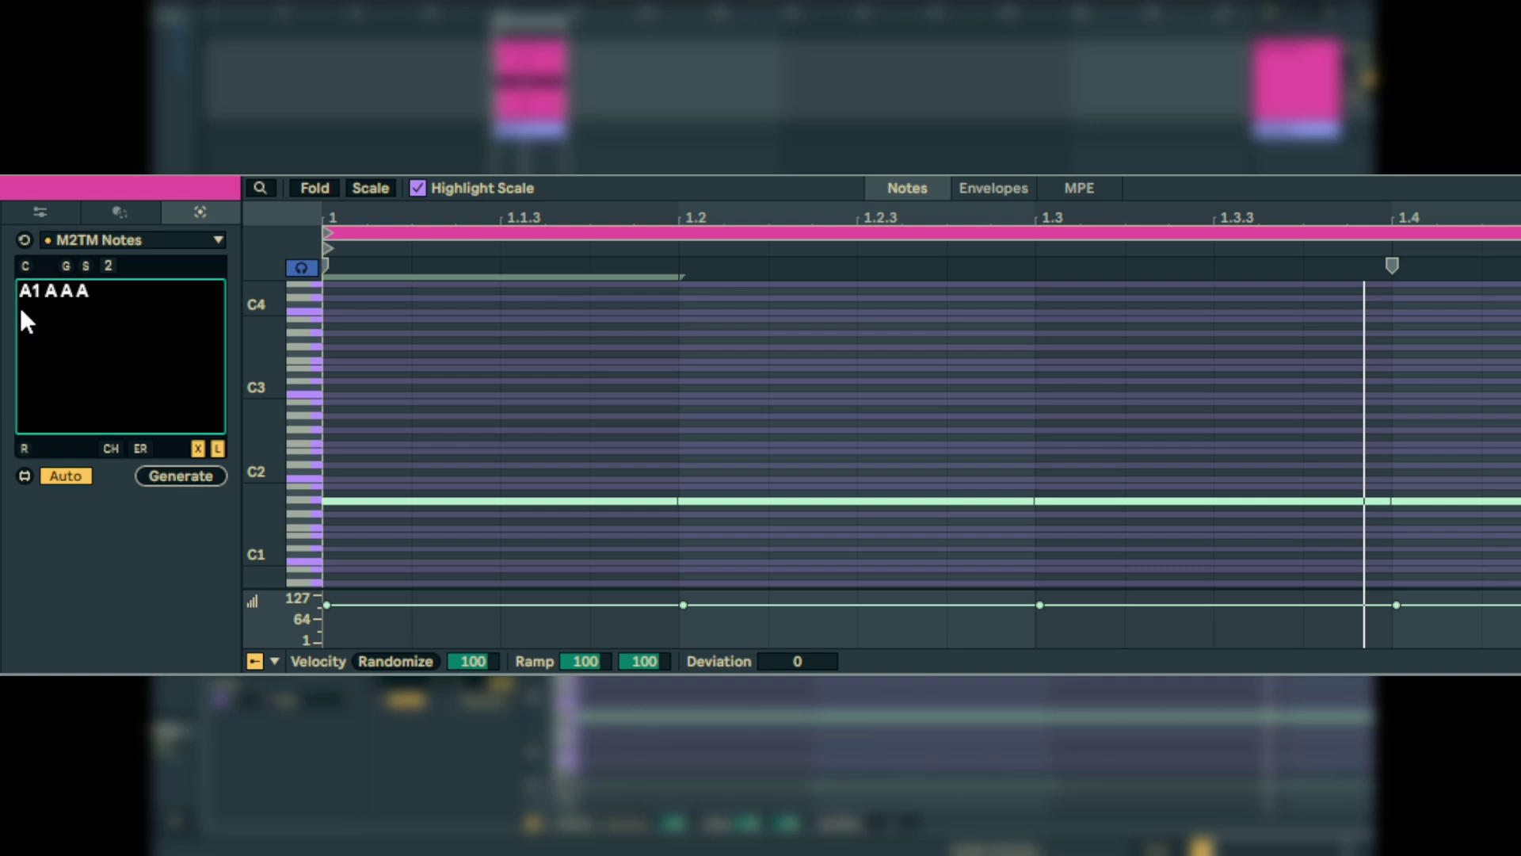
left_click(45, 295)
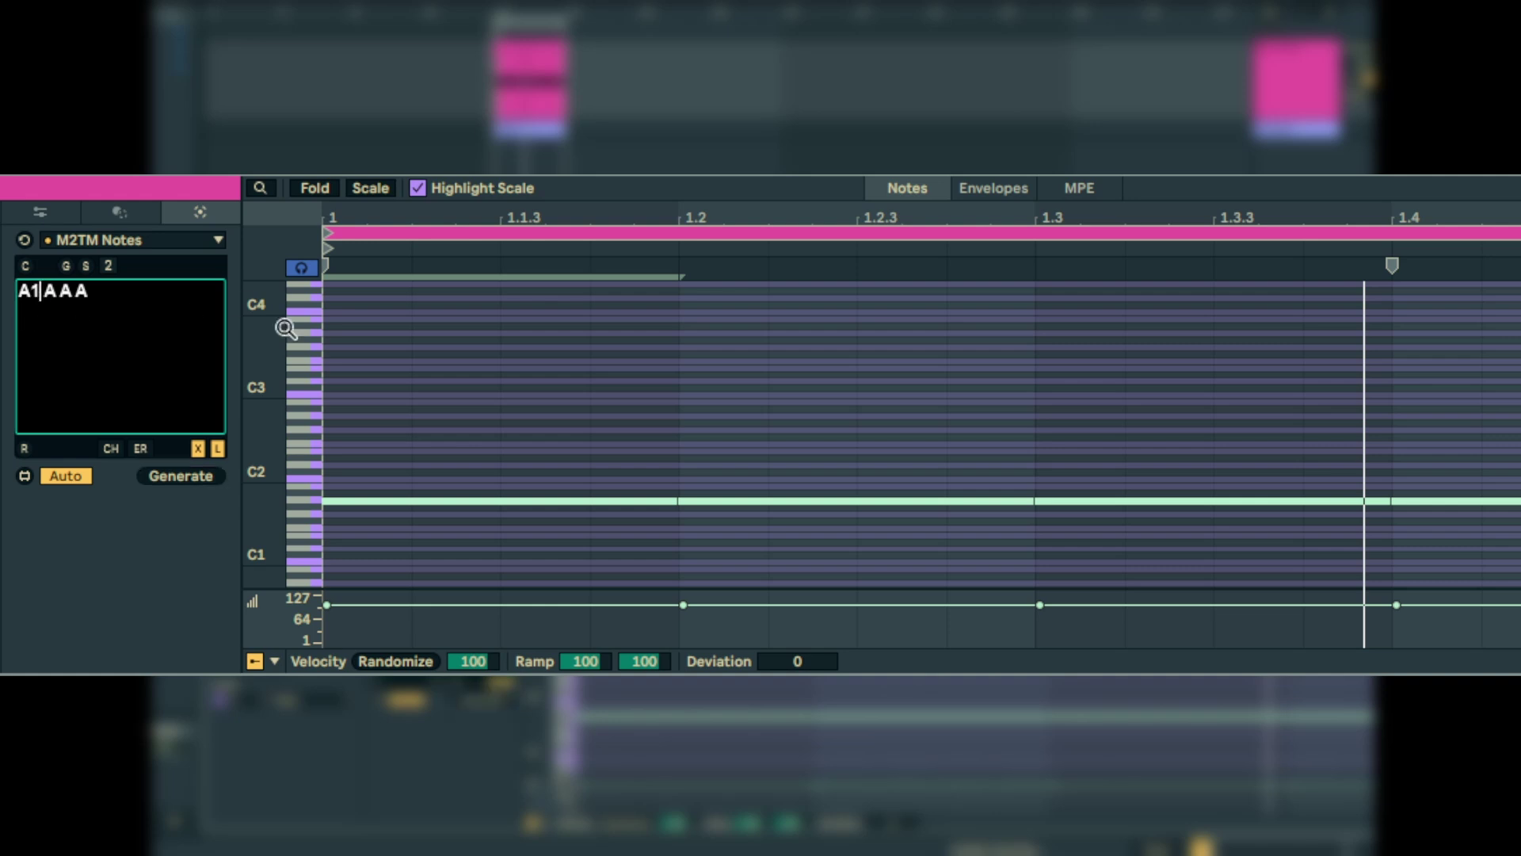
type("E")
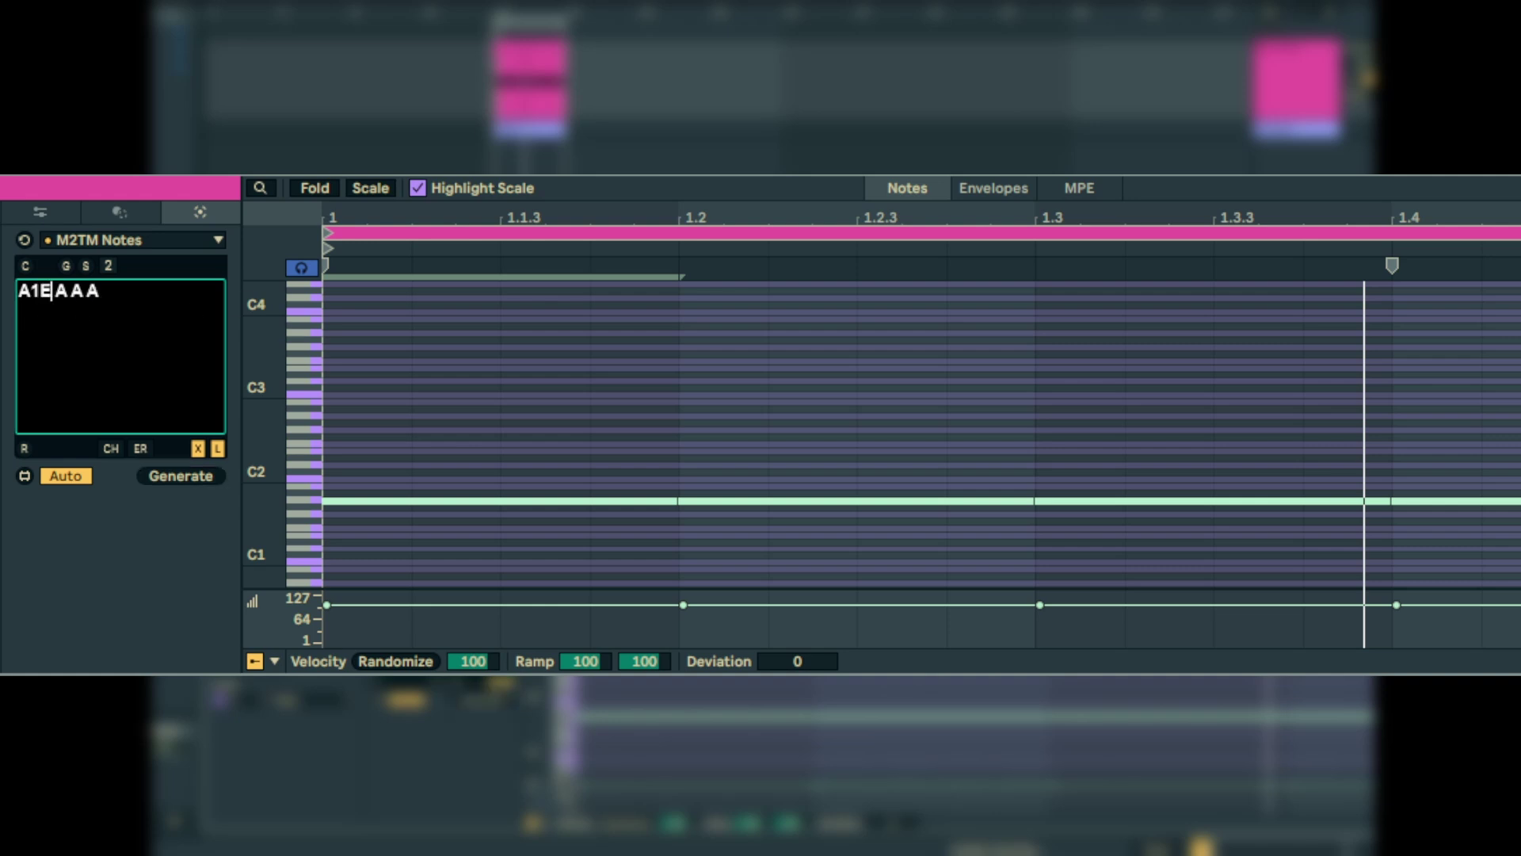
left_click(145, 468)
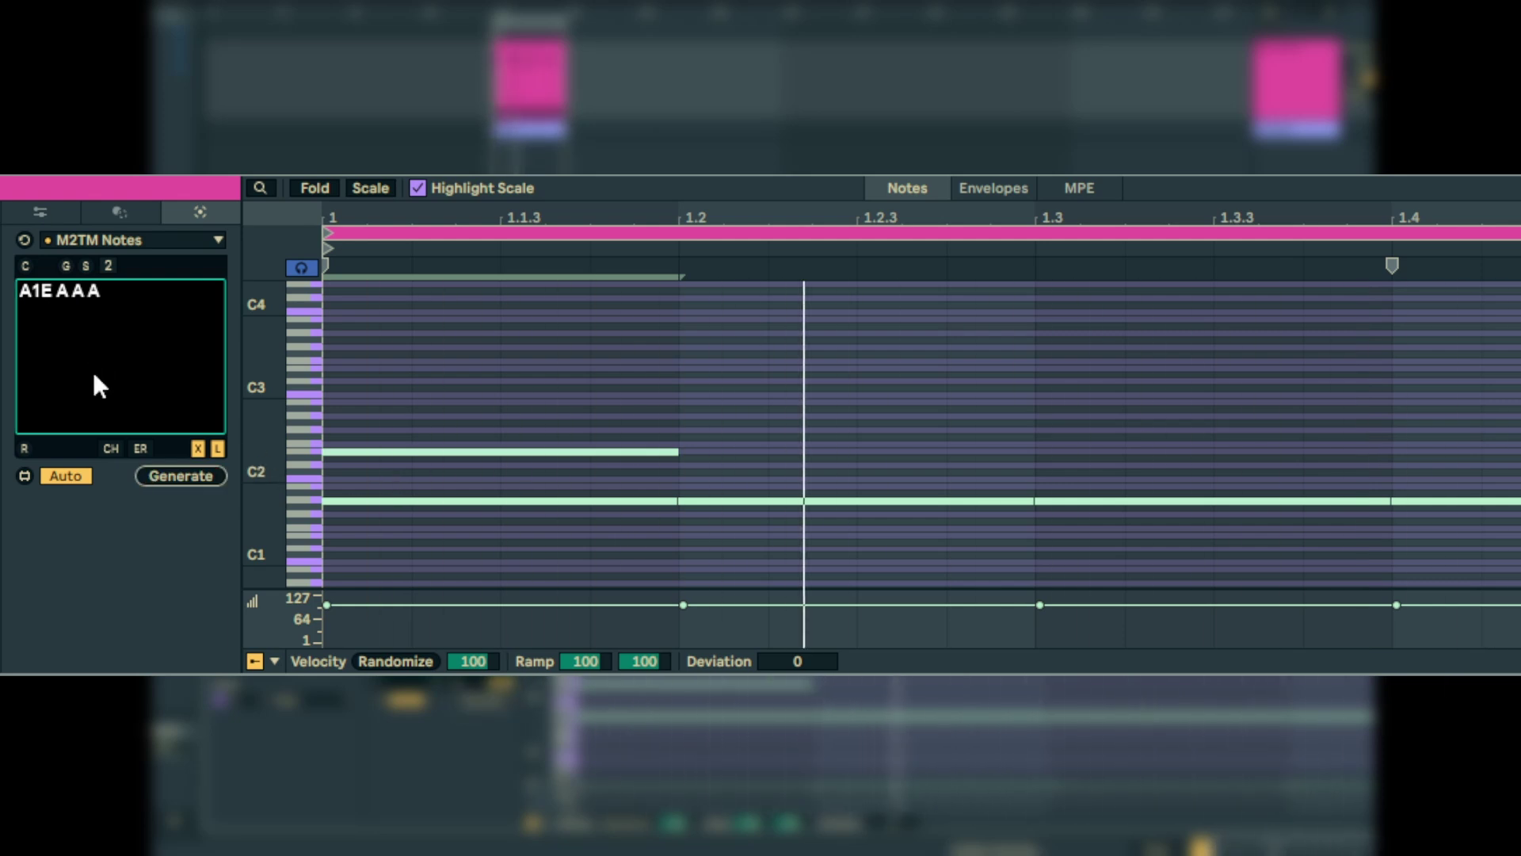
Add D, G and B notes to the later steps with D# in step two, and regenerate
left_click(68, 290)
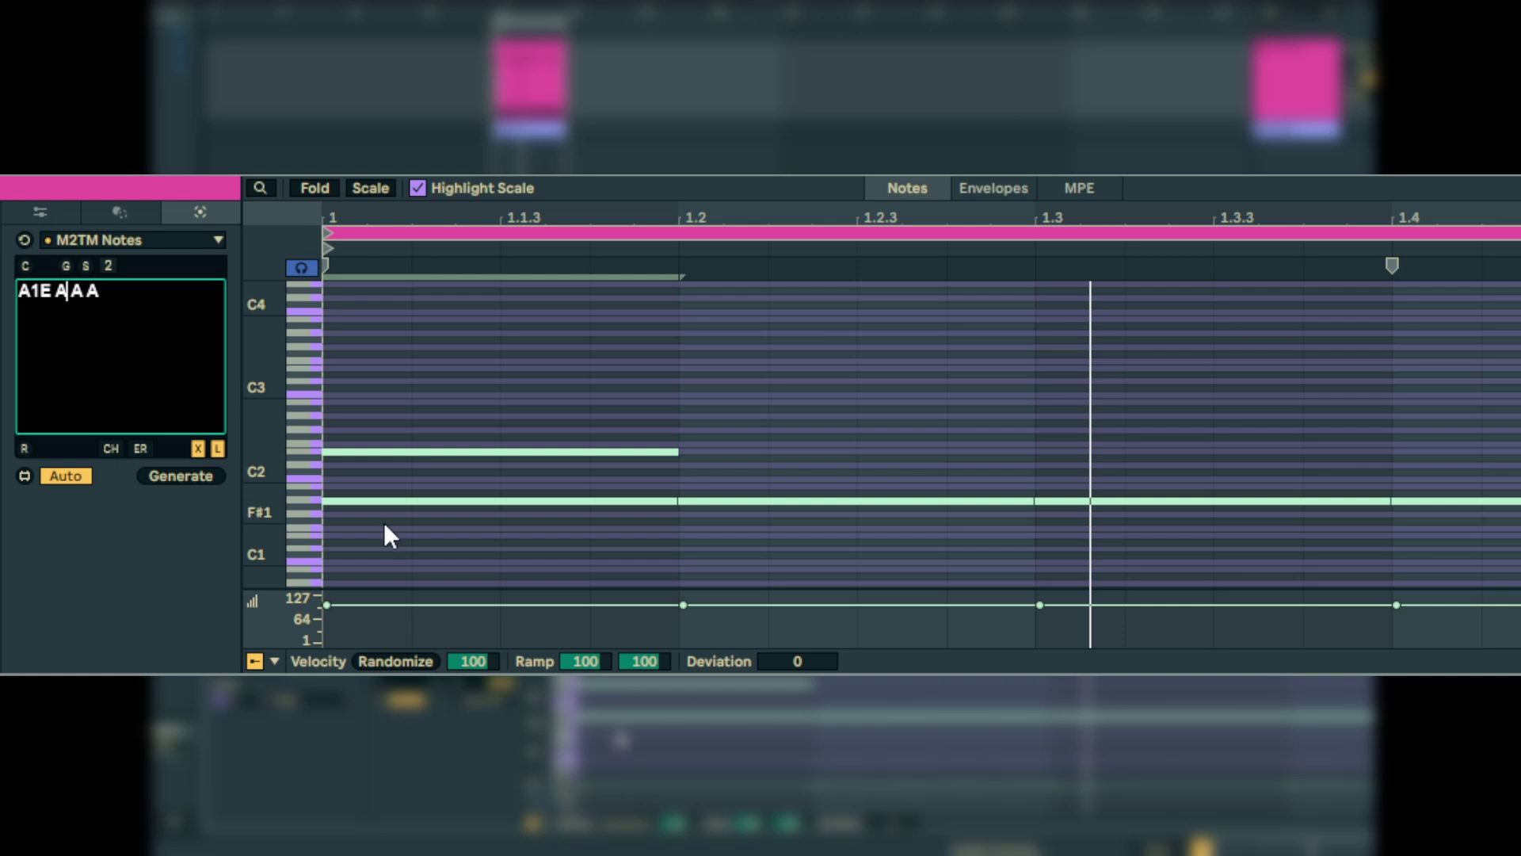
type("D")
left_click(96, 295)
type("G A")
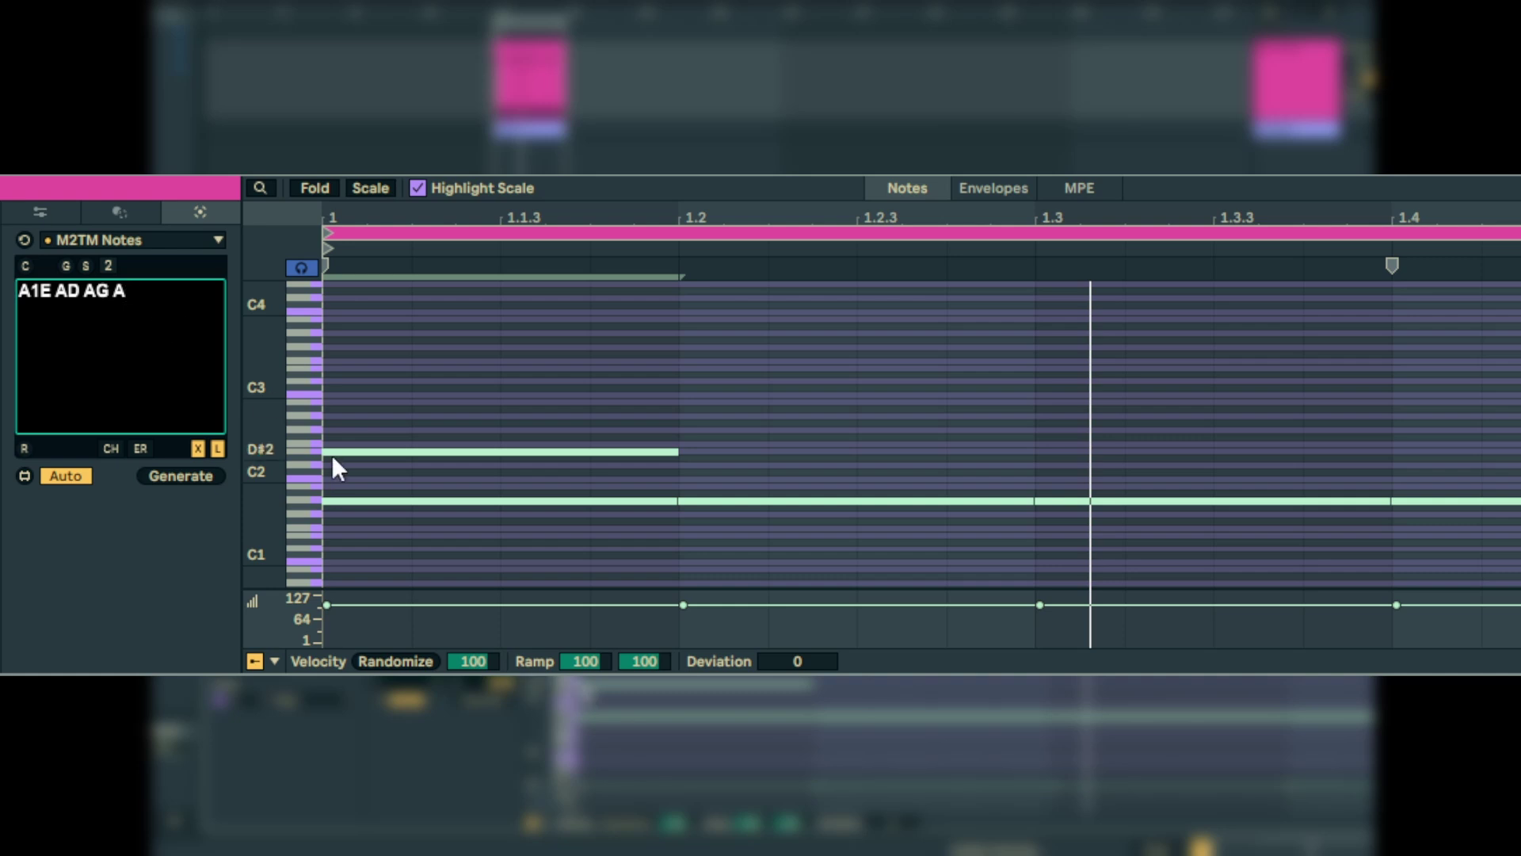
type("B")
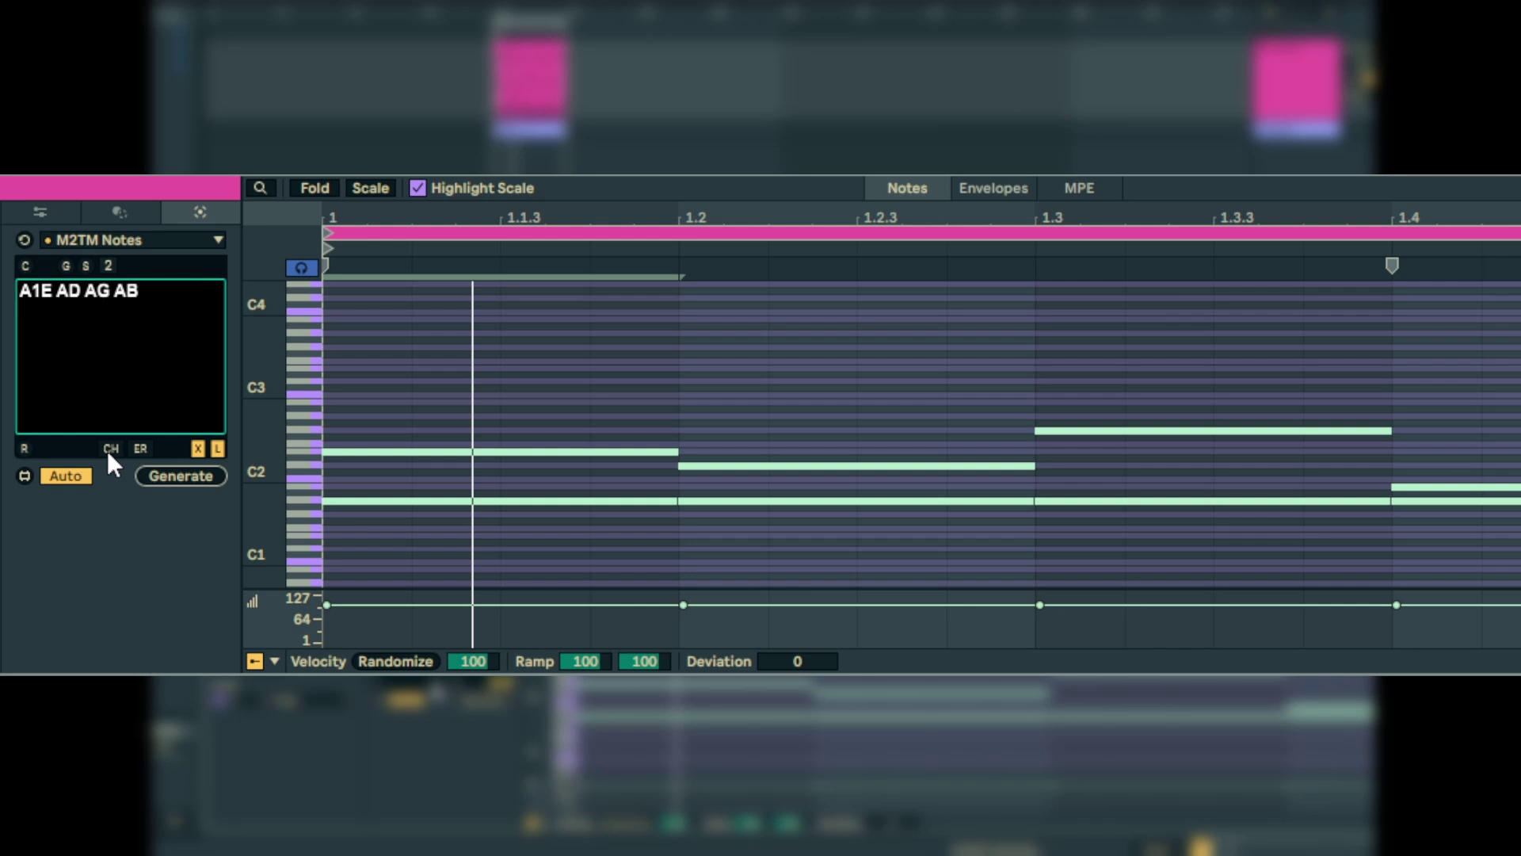
left_click(77, 289)
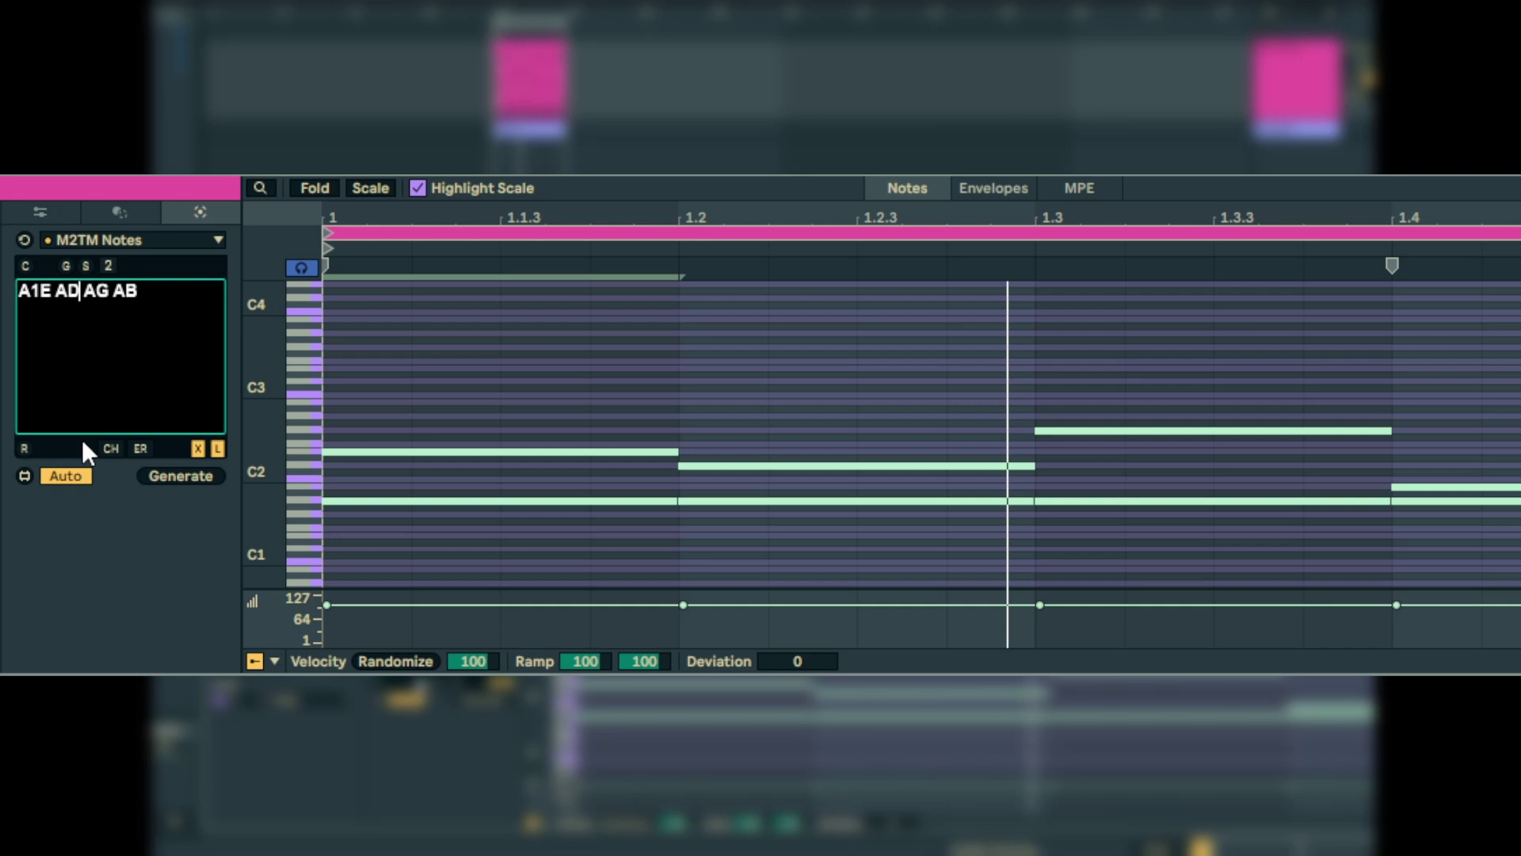
type("#")
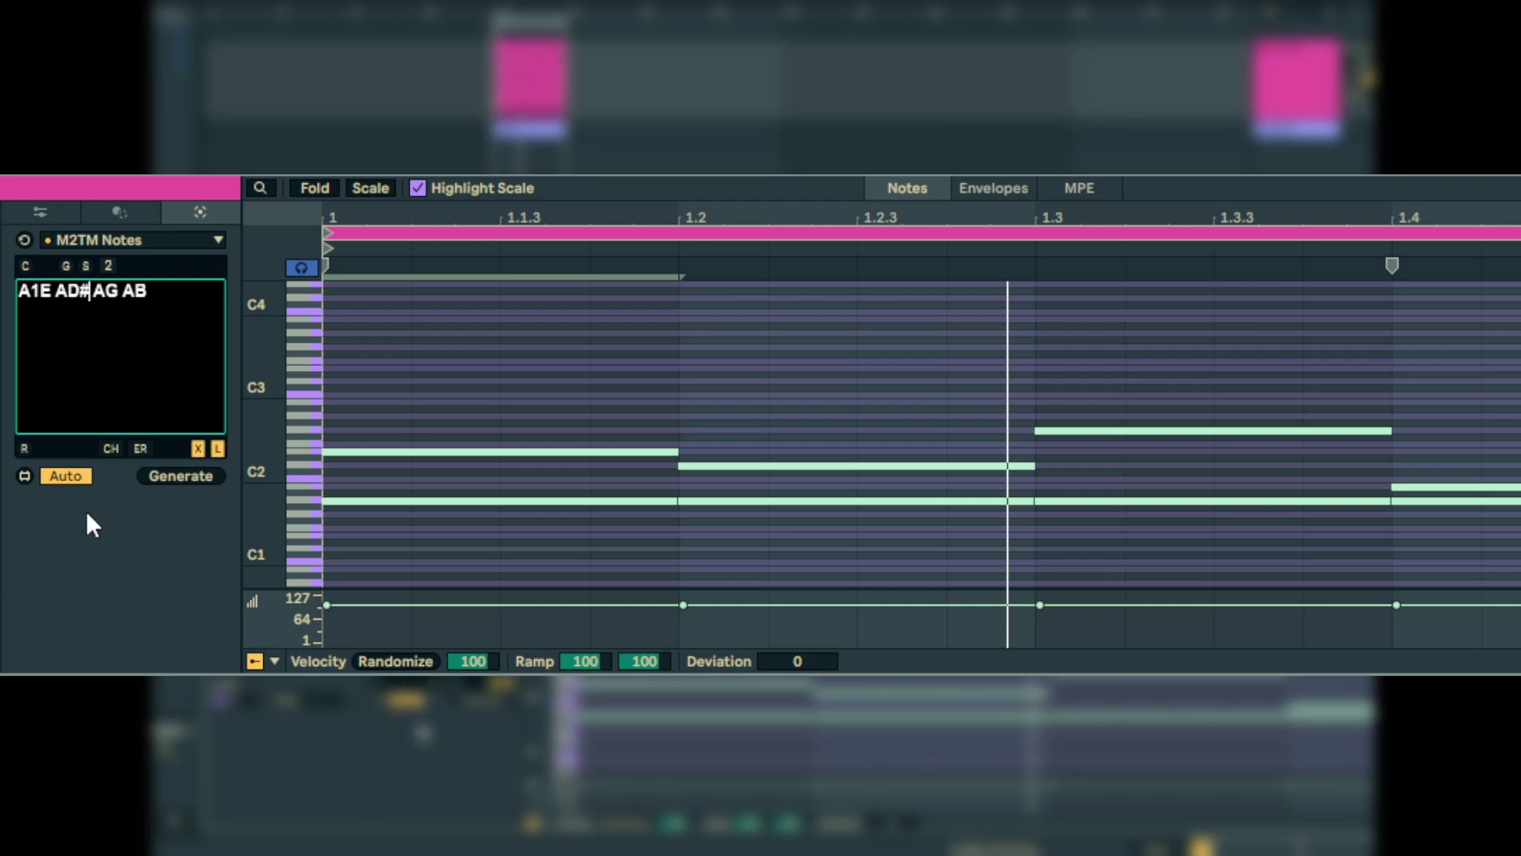
left_click(148, 479)
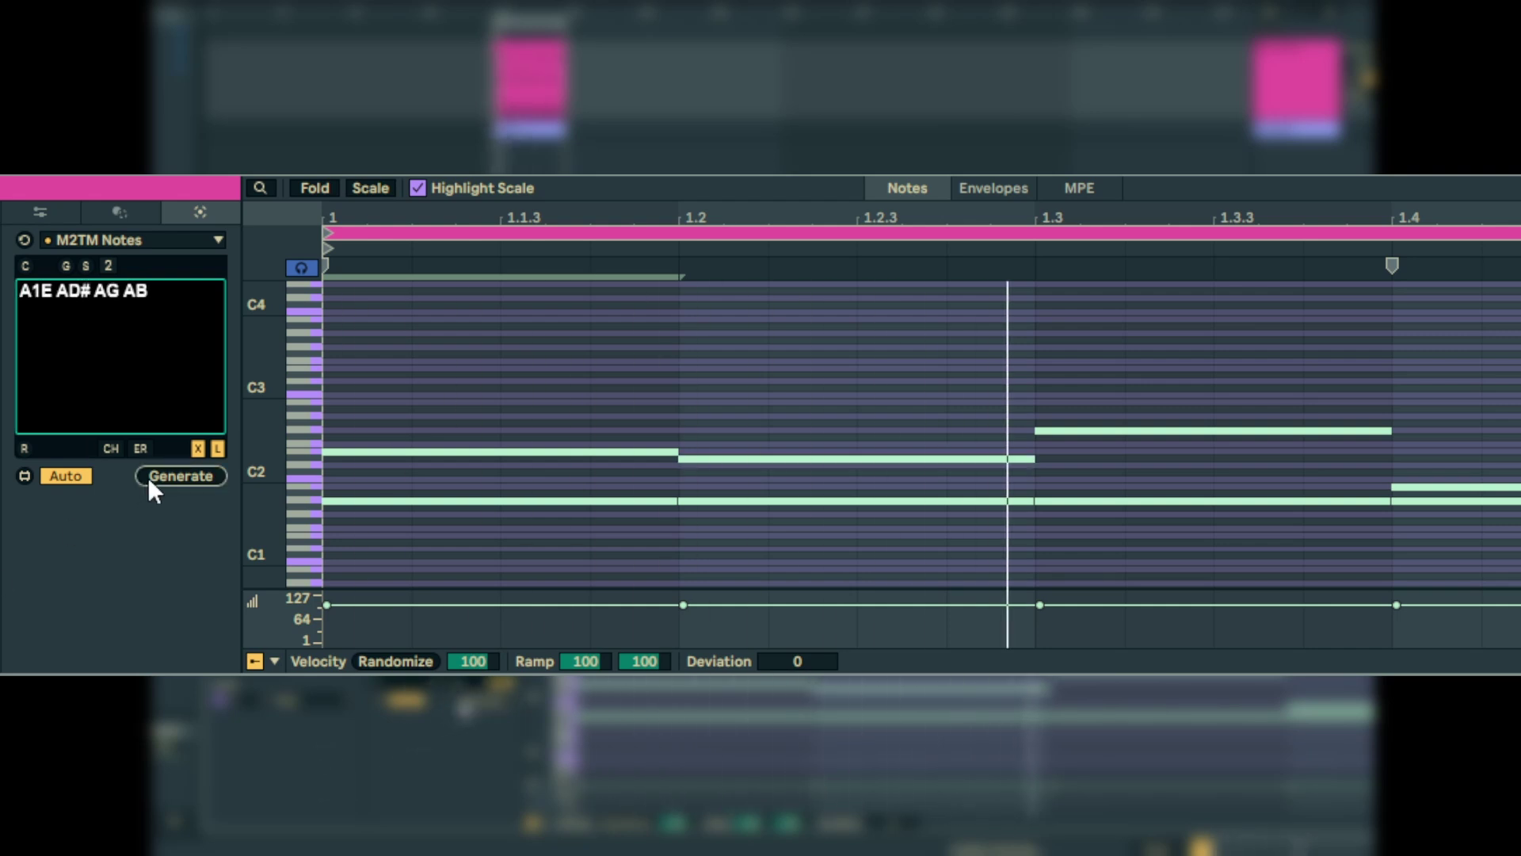
Add C2 to the first step, change step two's sharp to E, and regenerate
left_click(65, 290)
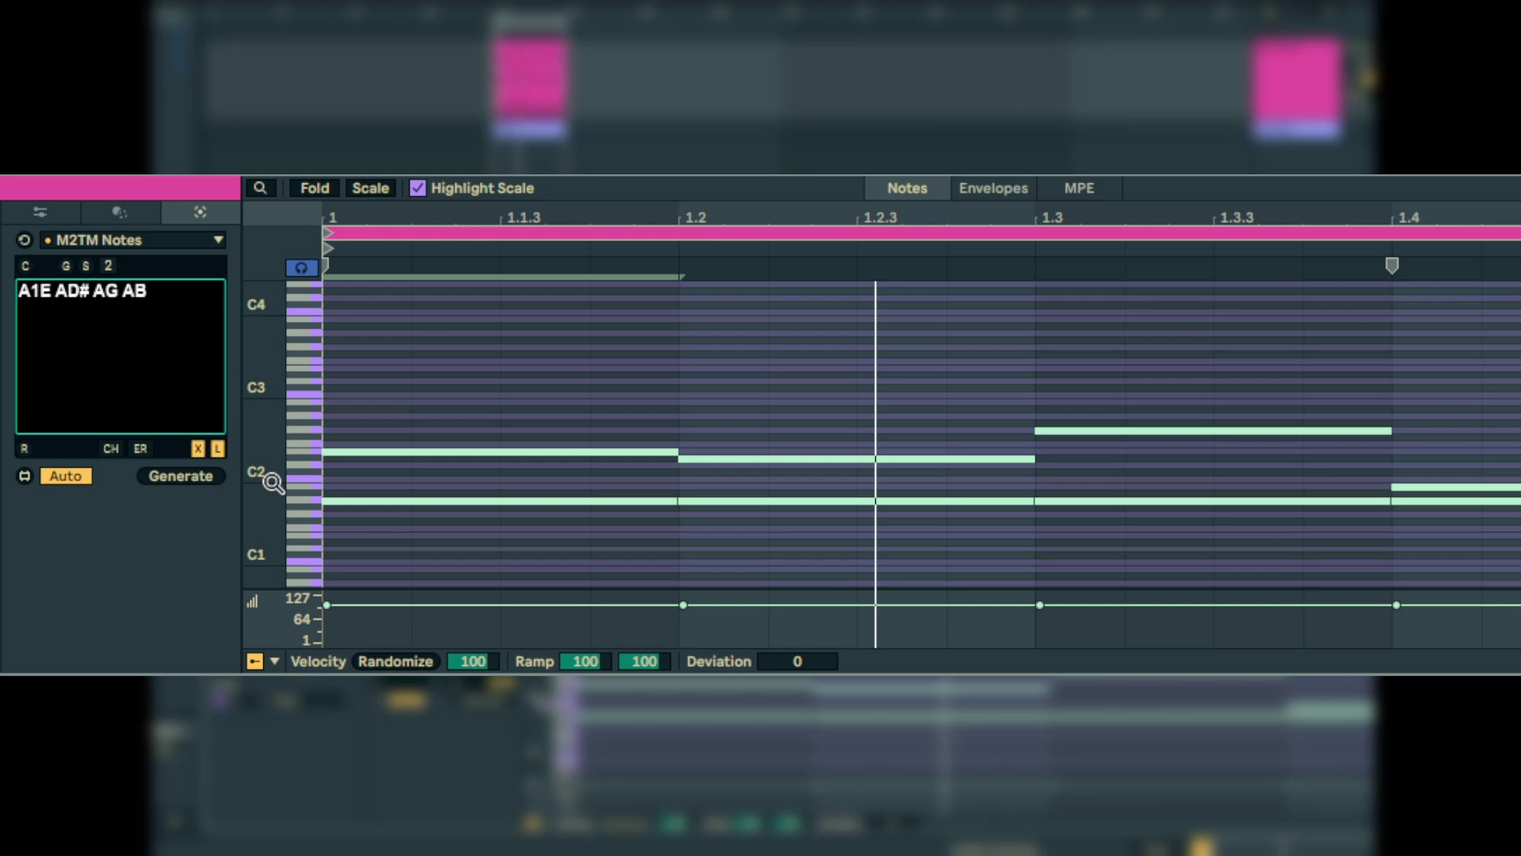
type("C")
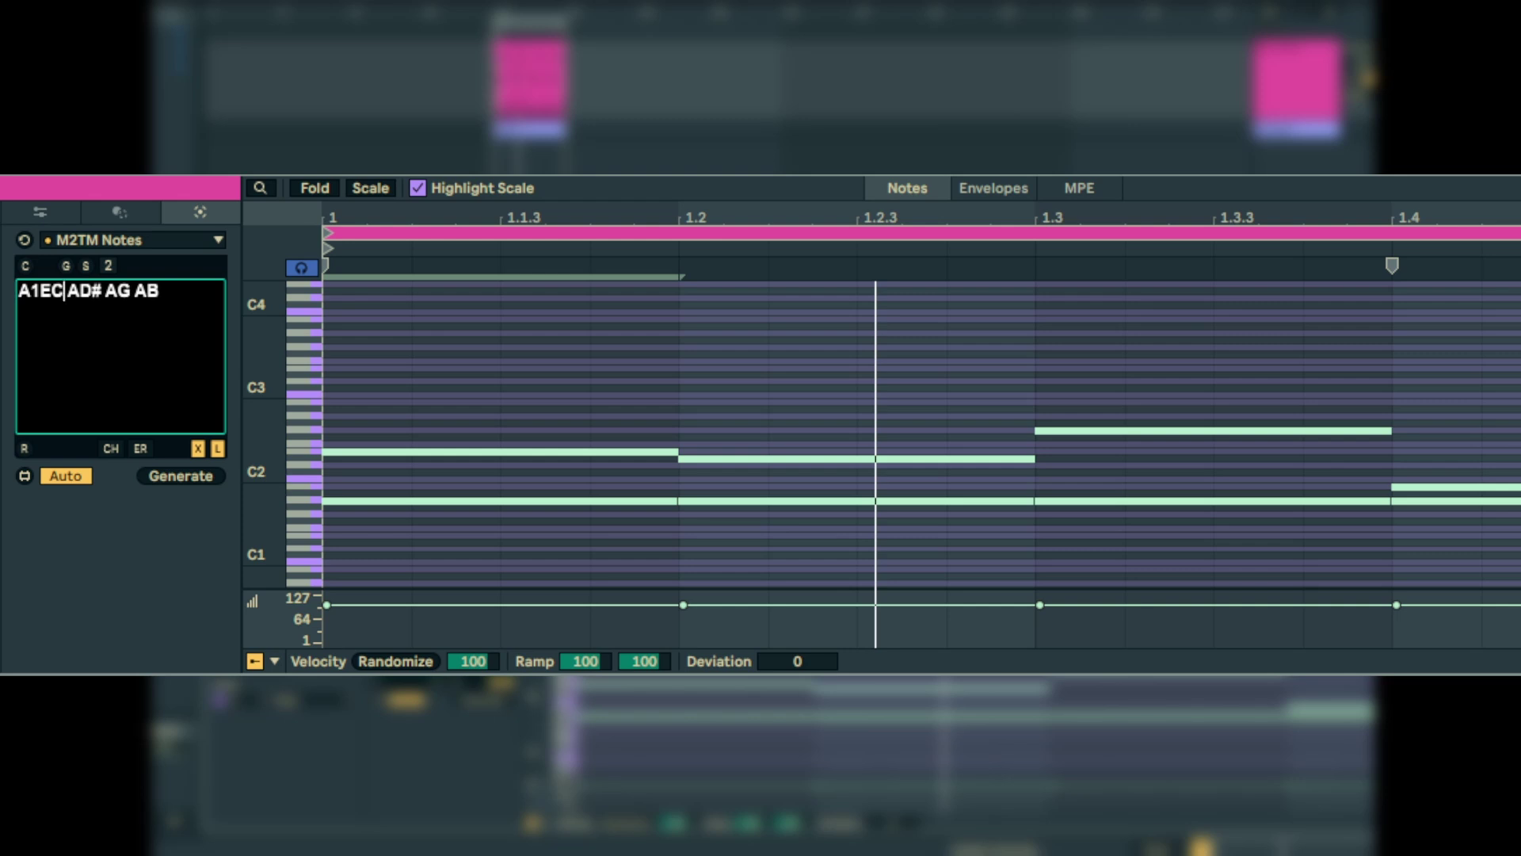
type("2")
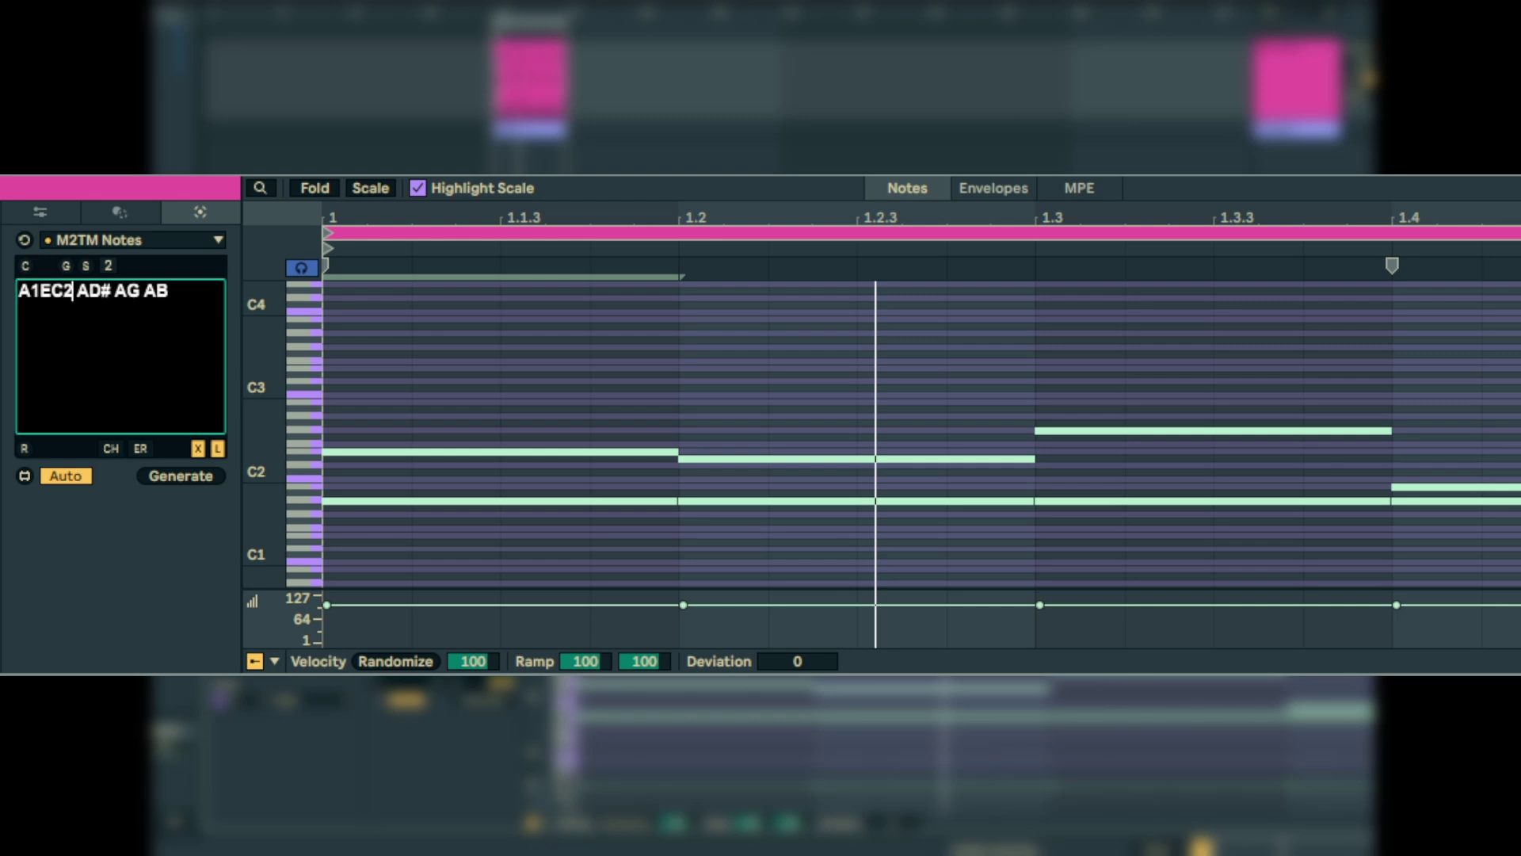
left_click(179, 288)
key("Left")
key("Left")
key("Left")
key("Left")
key("Left")
key("Left")
key("Left")
key("Left")
key("Delete")
type("E")
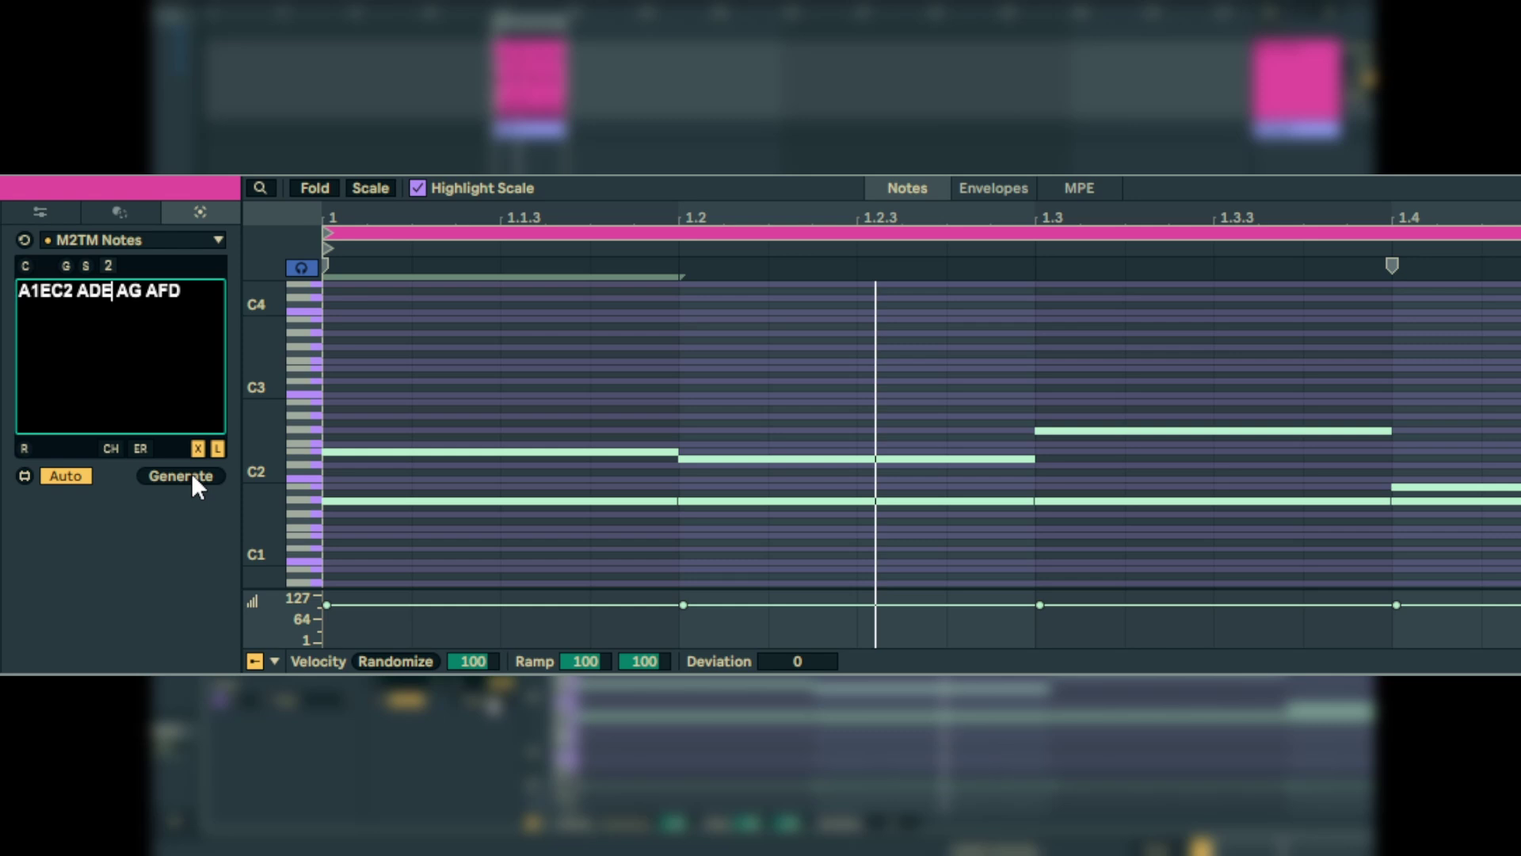
left_click(192, 472)
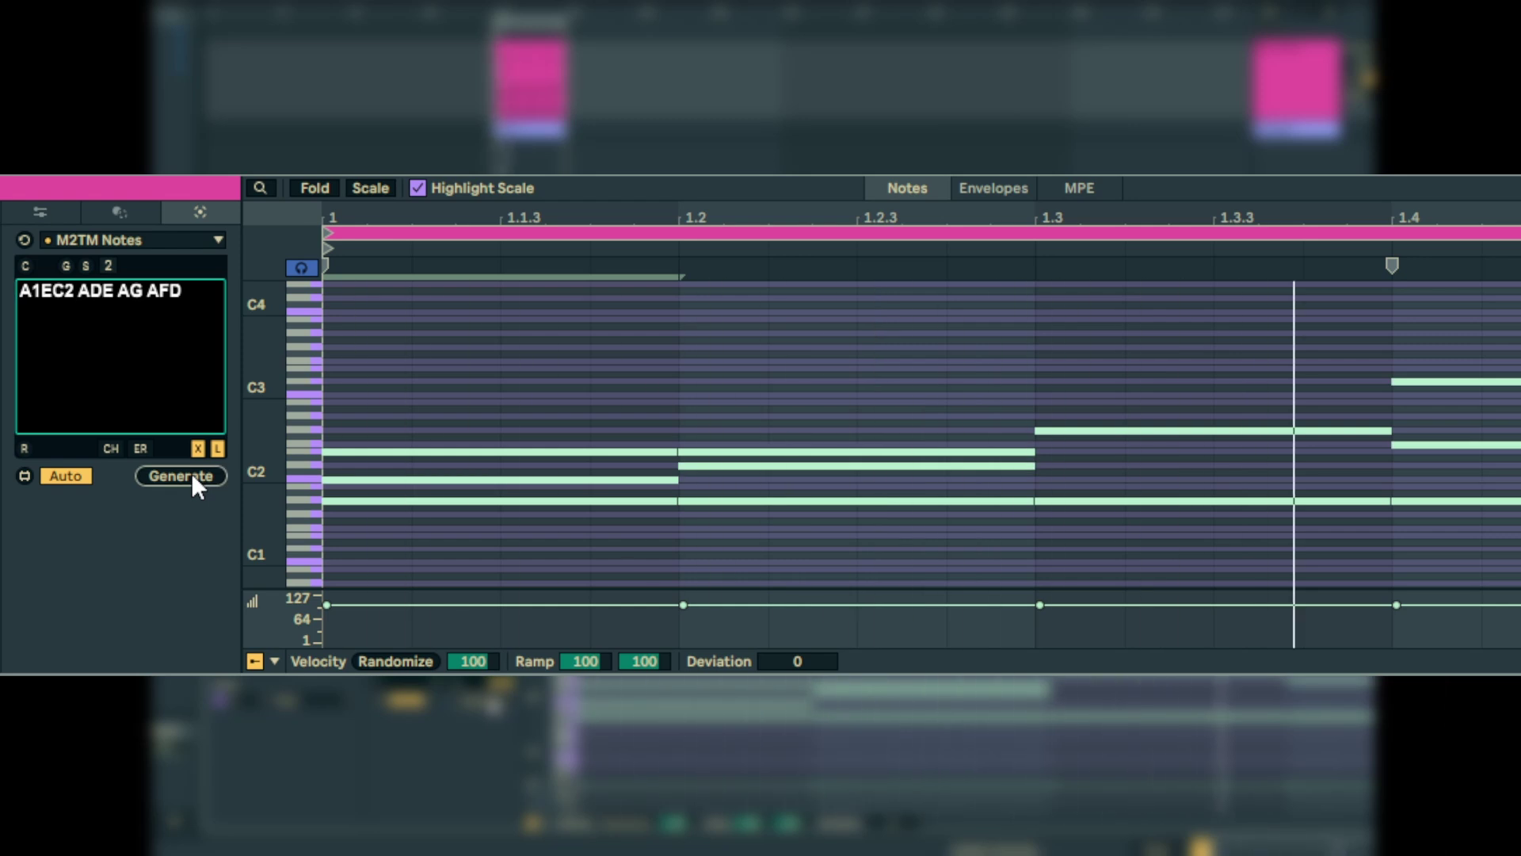
Raise the first step from A1 to A2 and regenerate 'A2EC2 ADE AG AFD'
left_click(38, 288)
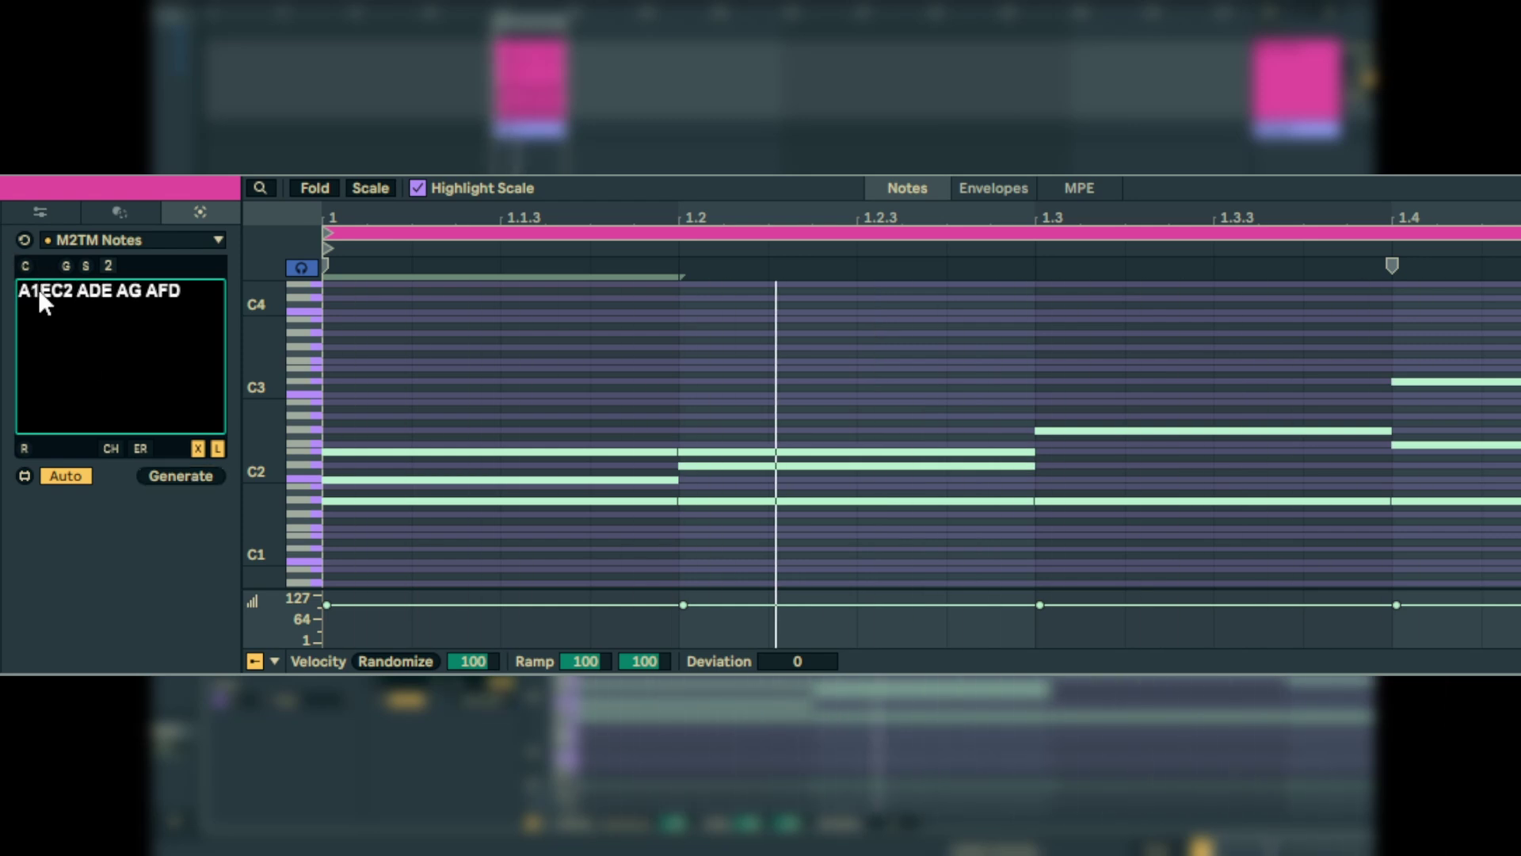
key("BackSpace")
type("2")
left_click(201, 485)
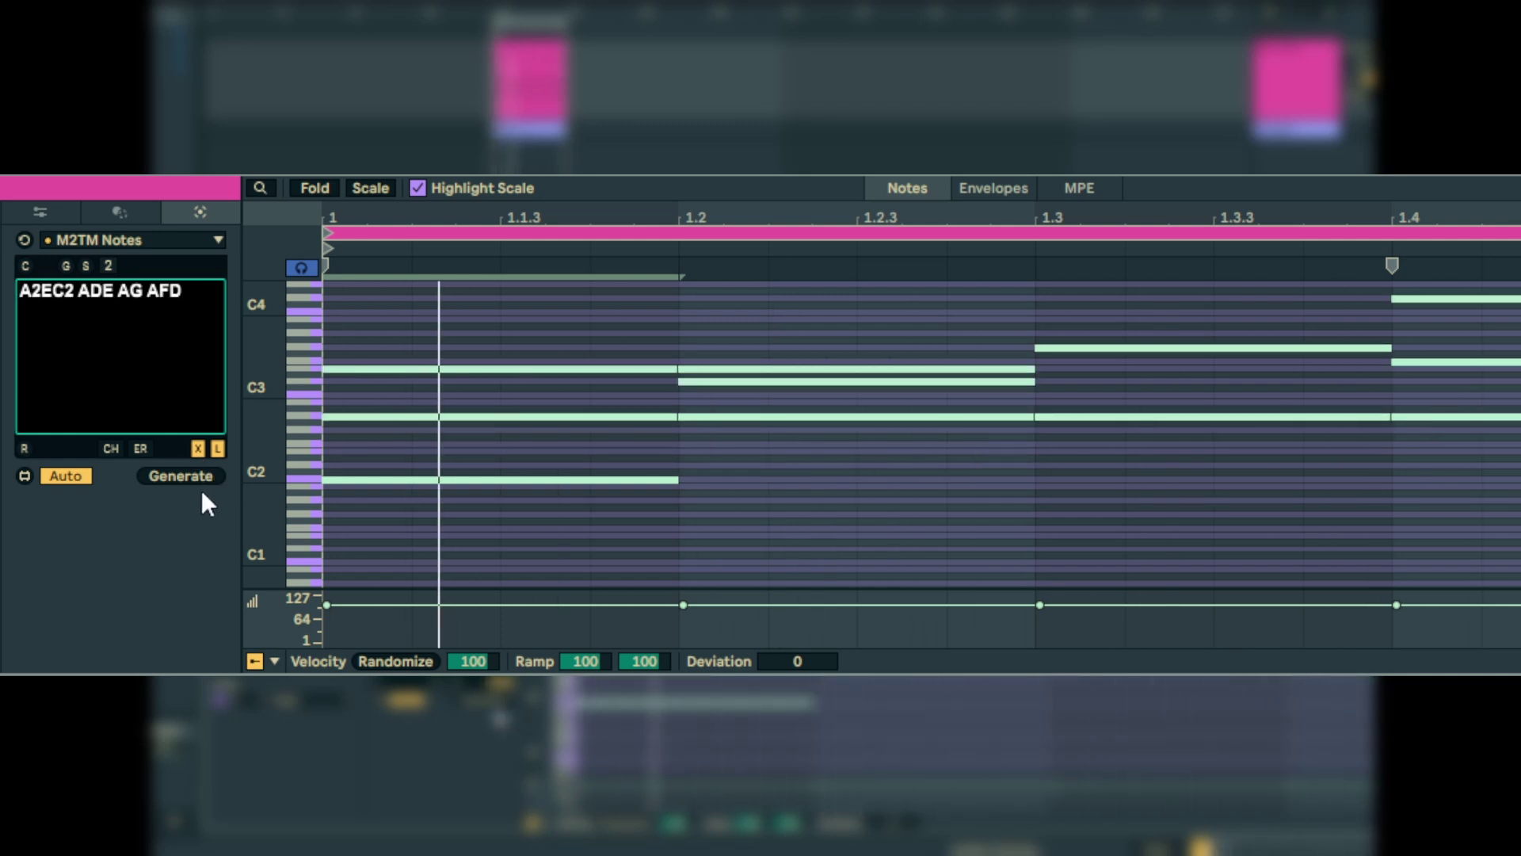
left_click_drag(183, 290, 12, 288)
Clear the text, enable chord mode (CH), and generate chords from 'Am E F D'
key("BackSpace")
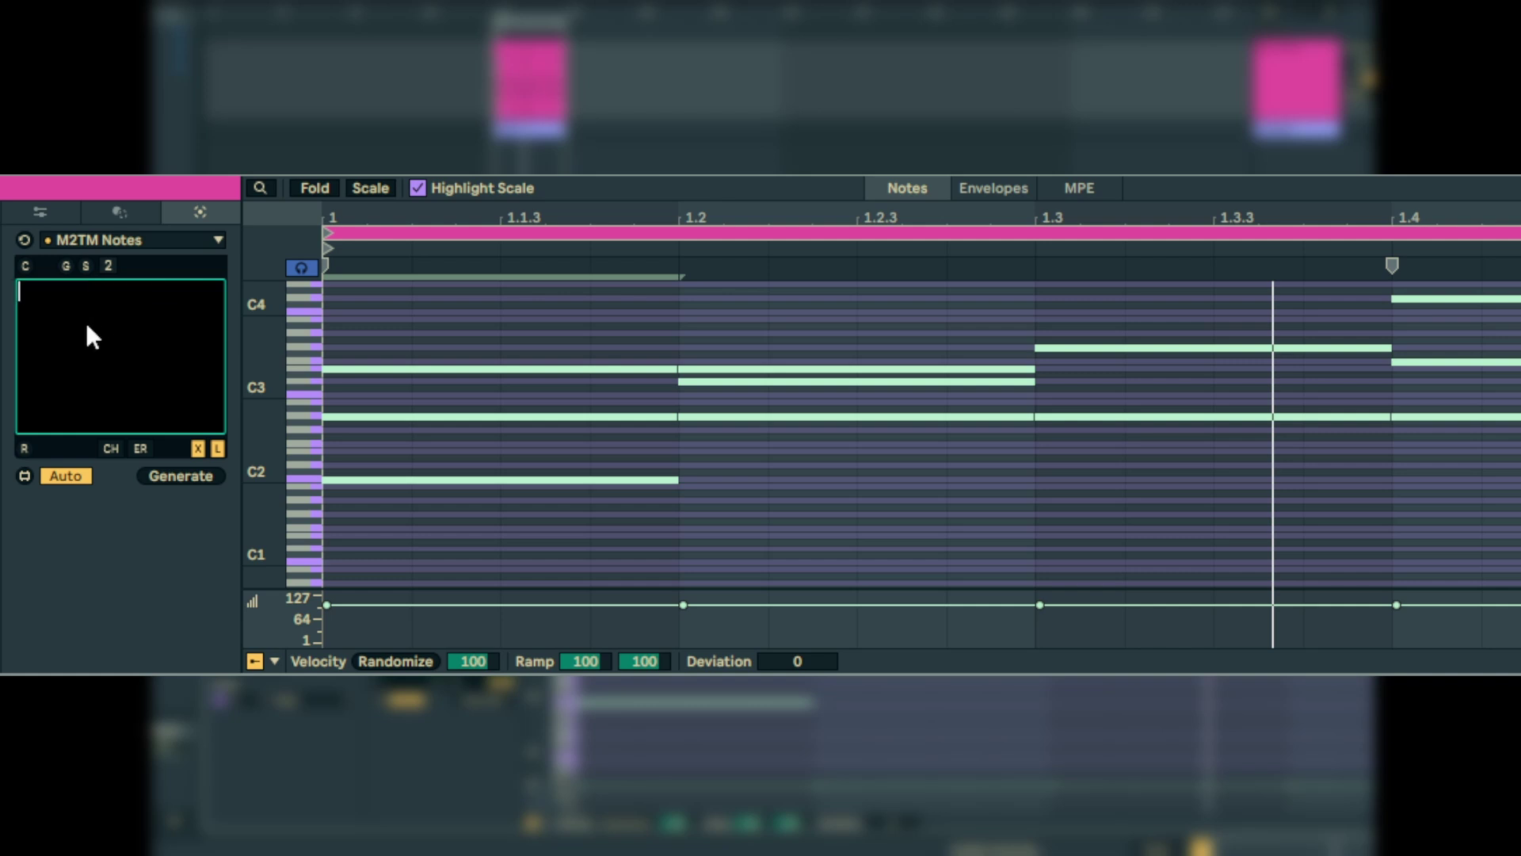
type("A")
left_click(110, 450)
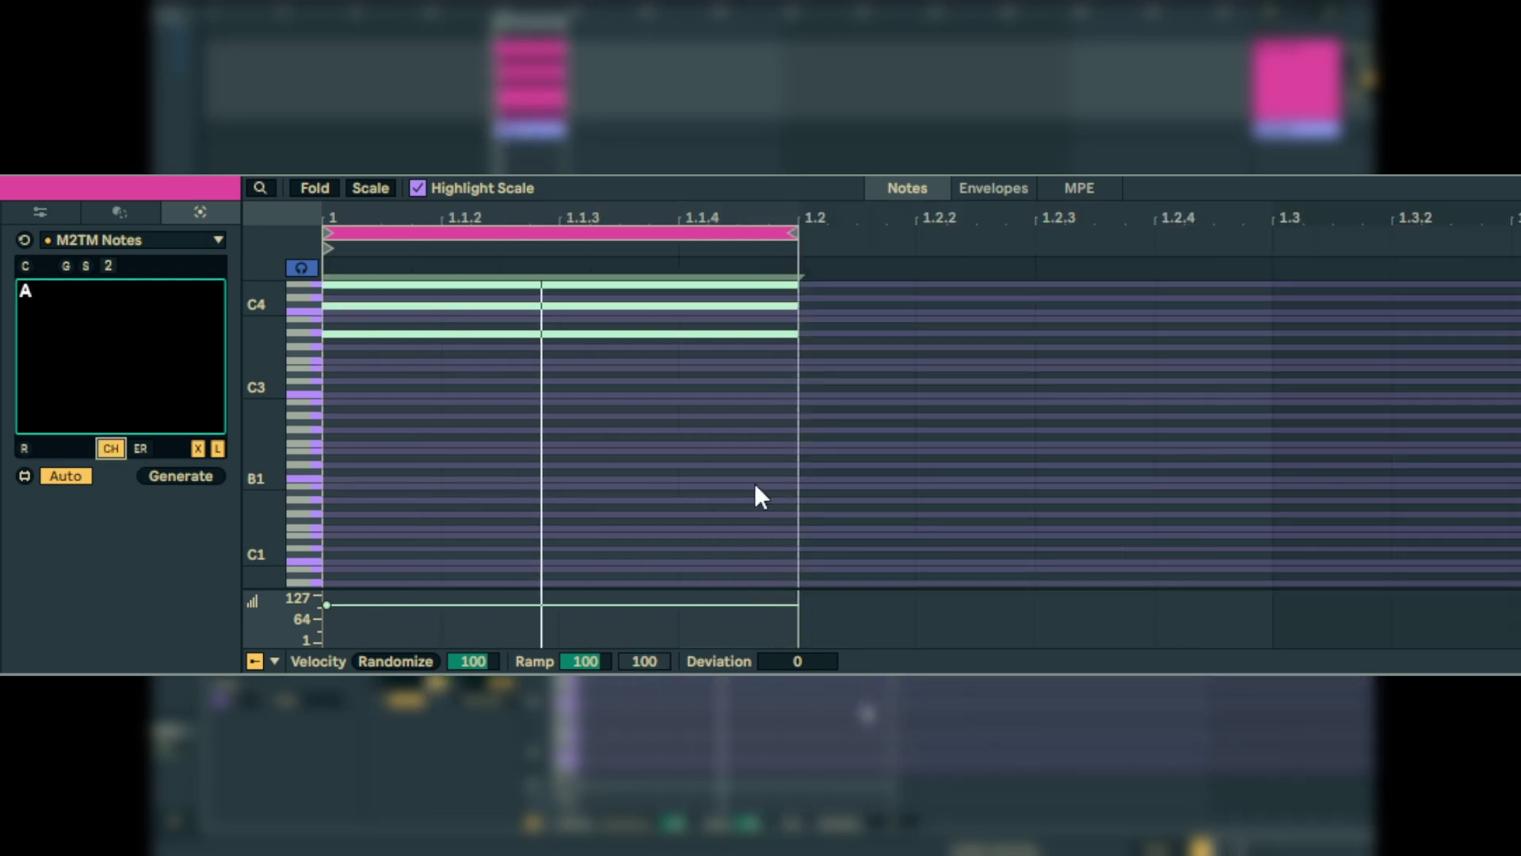
left_click(106, 287)
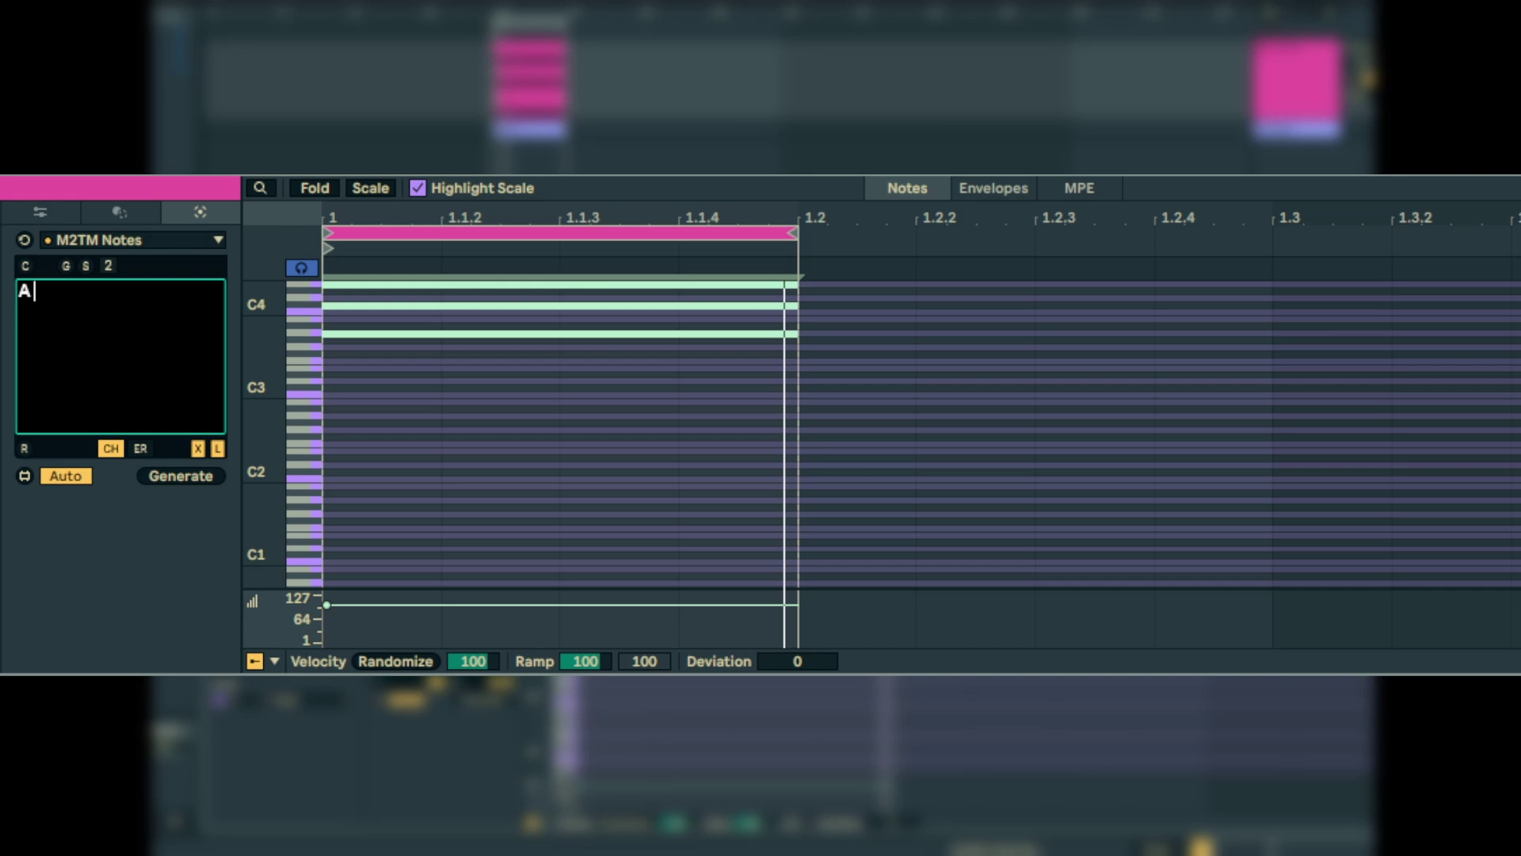
type("E F D")
left_click(165, 482)
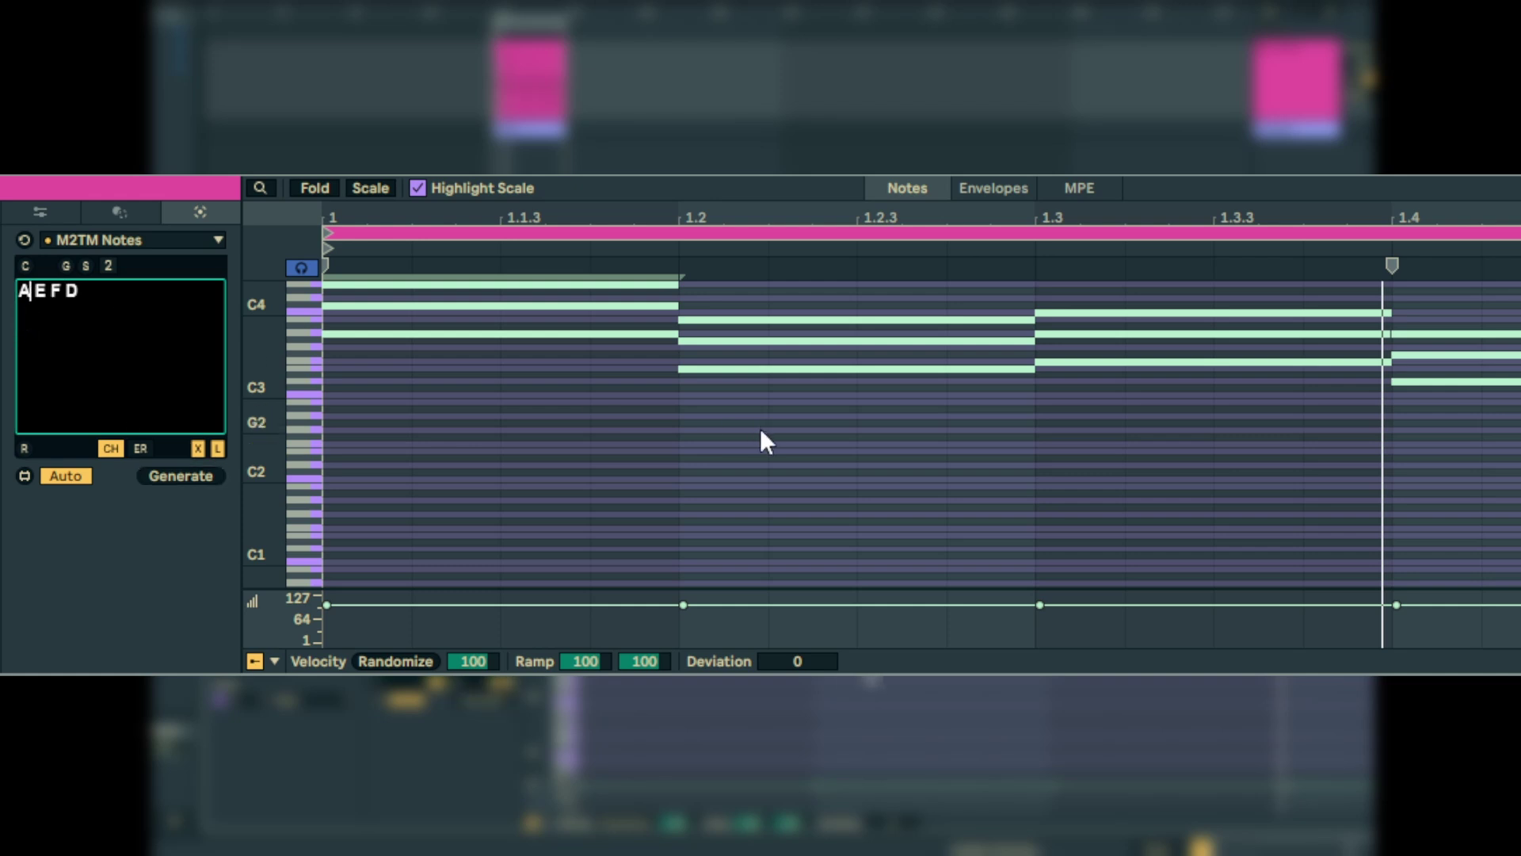
type("m")
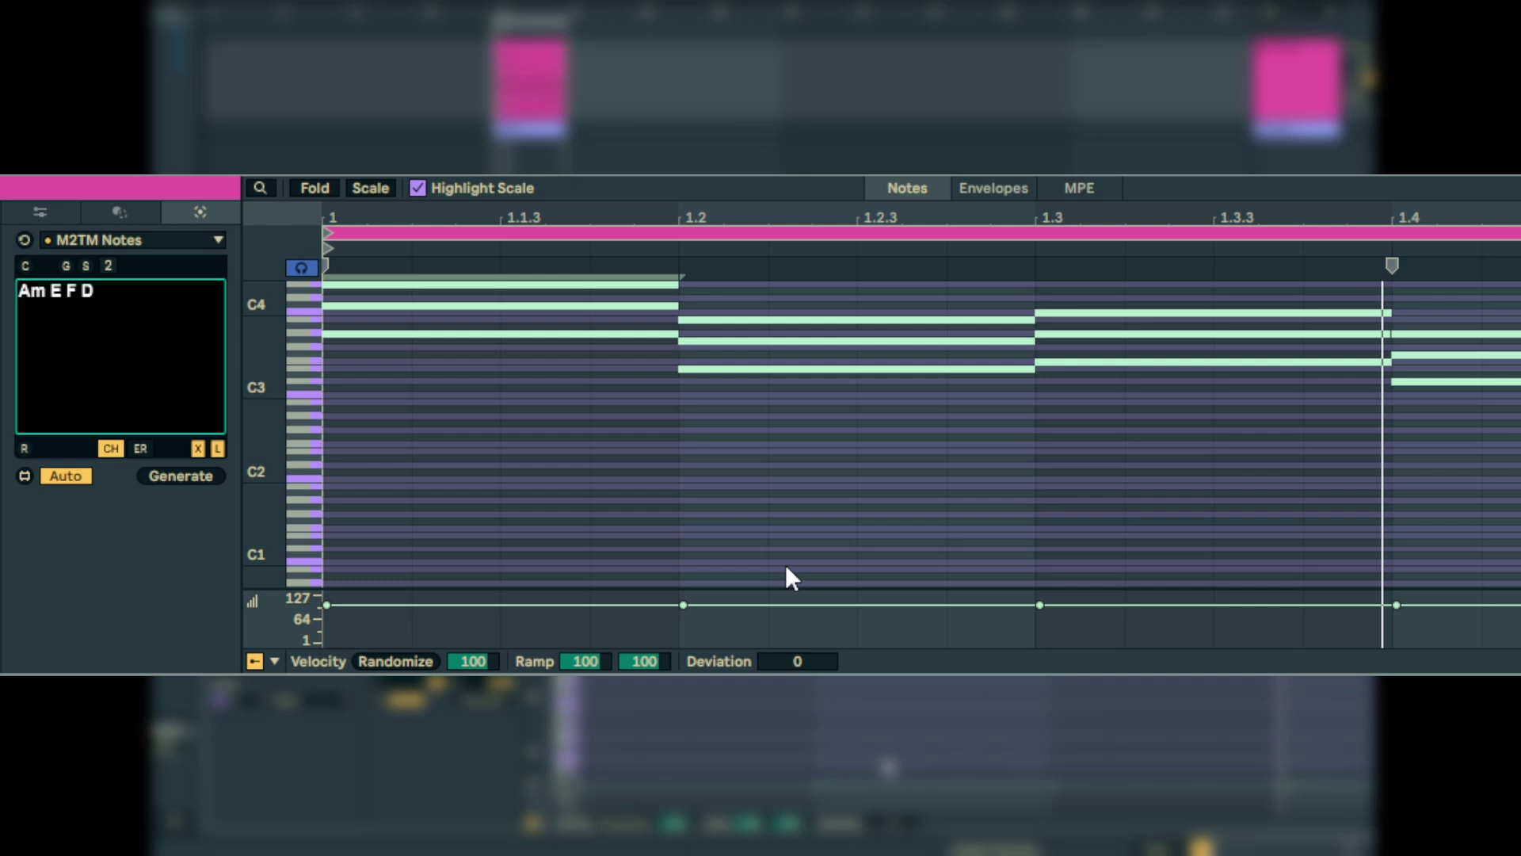
left_click(169, 473)
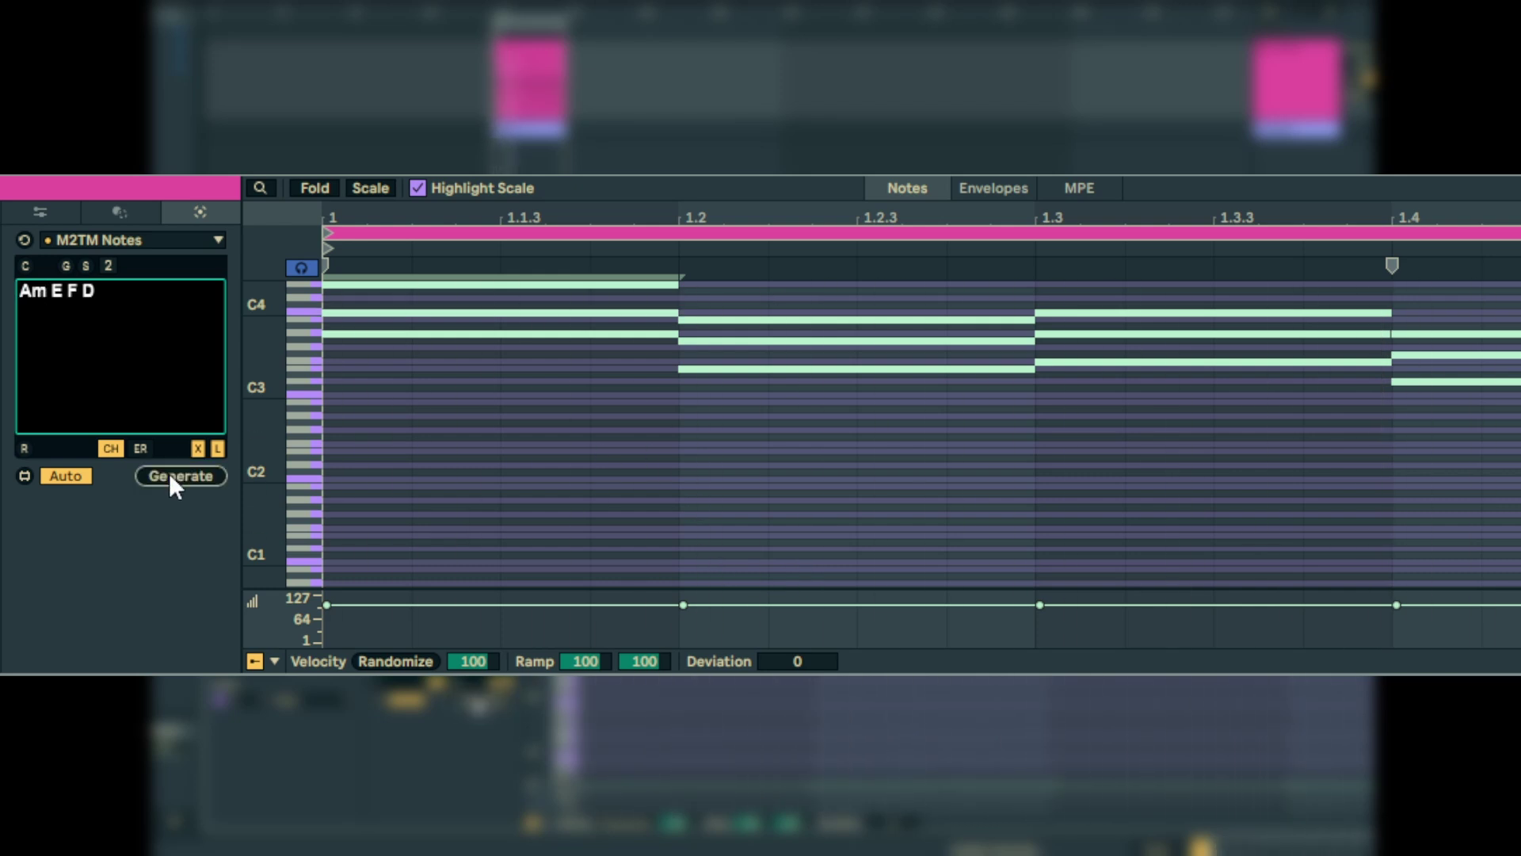
Change the chords to Am7 and E7 and regenerate
left_click(58, 292)
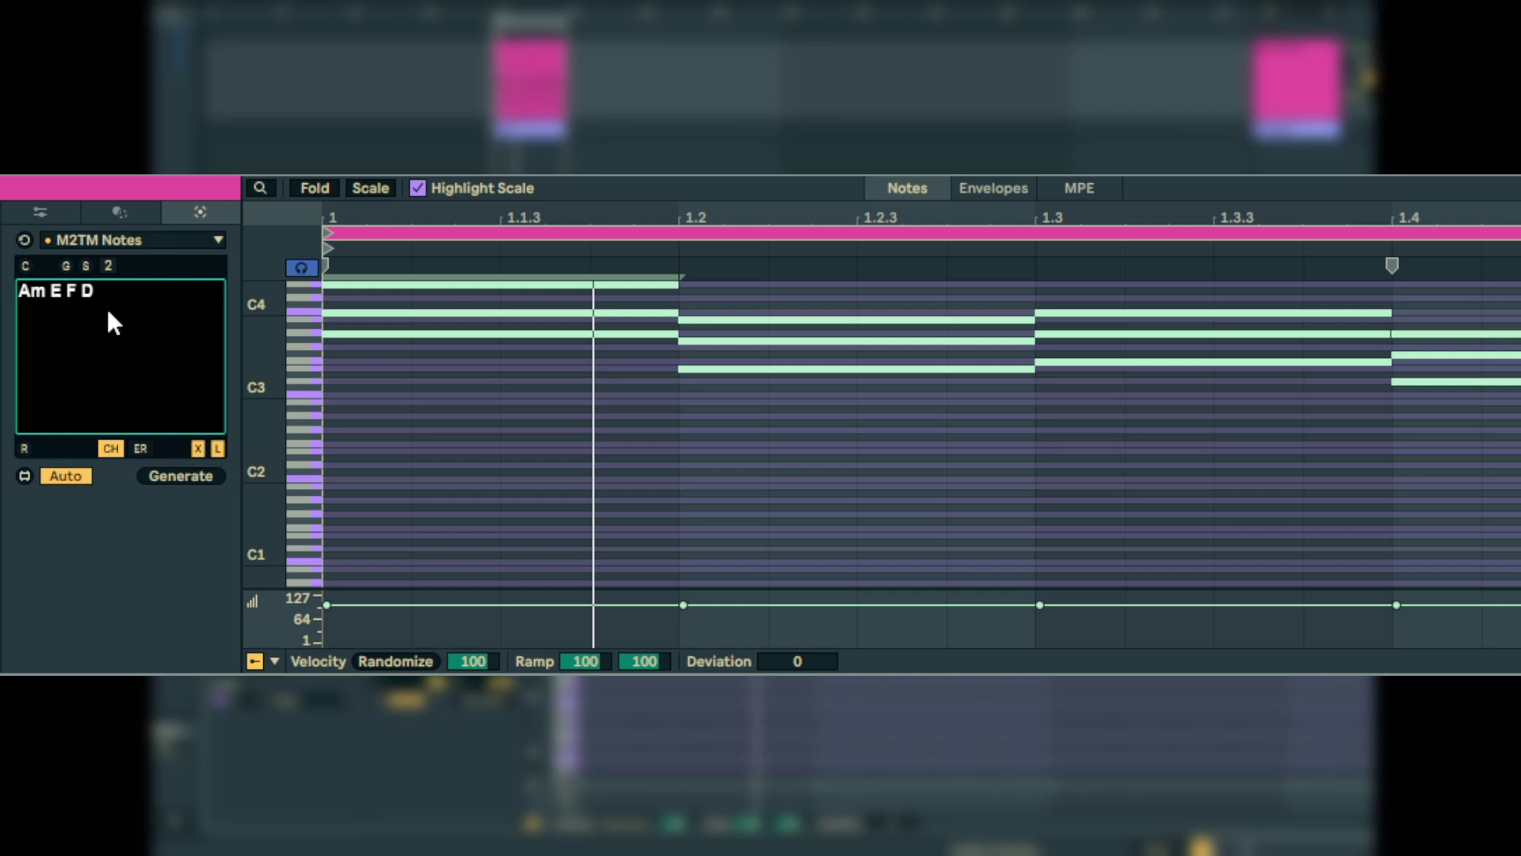
type("7")
left_click(45, 292)
type("7")
left_click(167, 475)
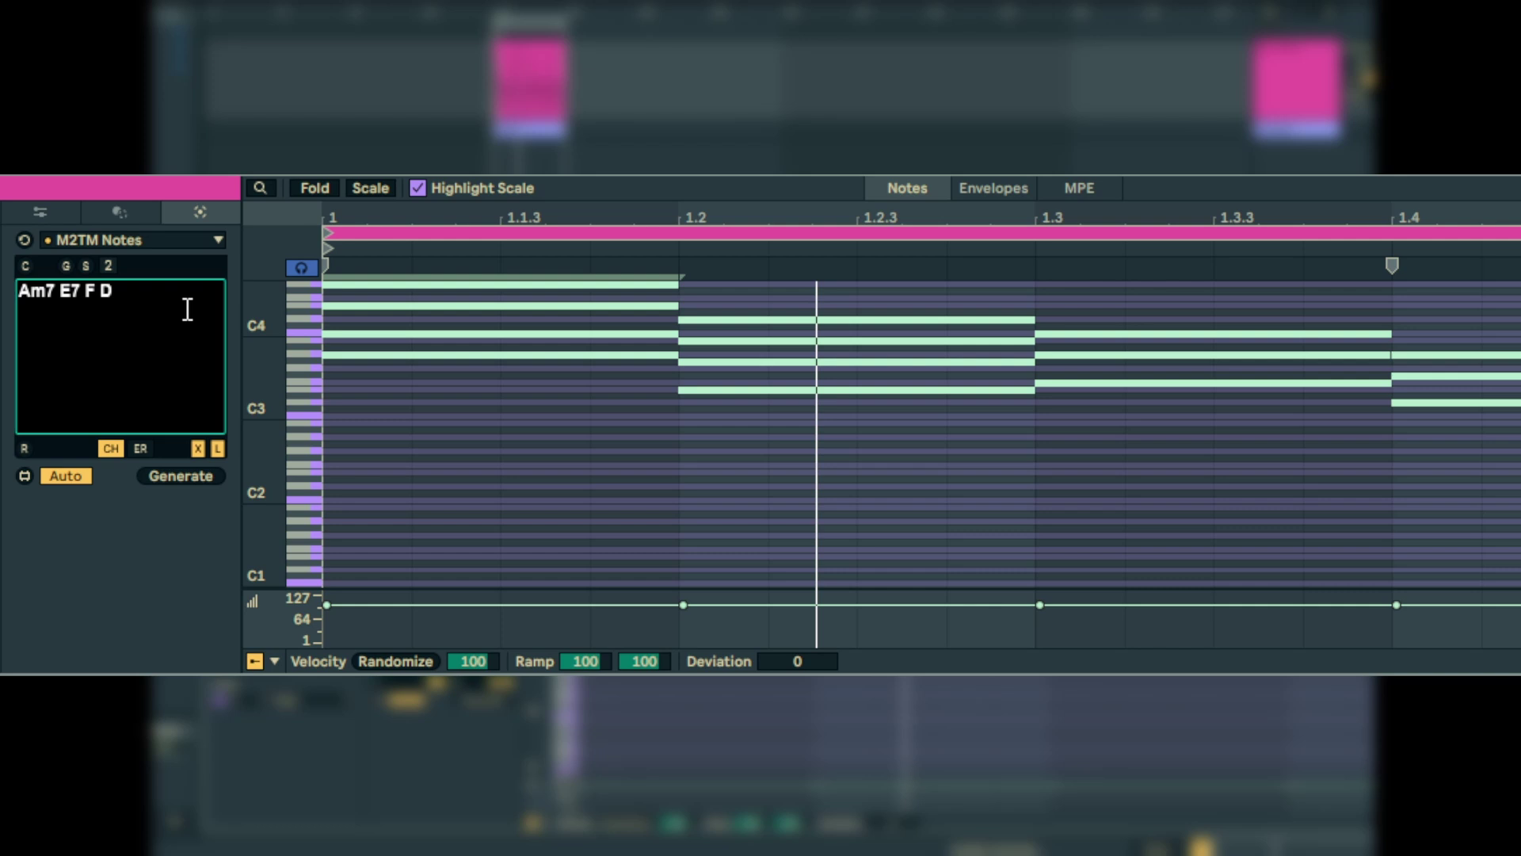
Prefix the chord text with AV, inspect chord notes in the piano roll, and regenerate
key("Home")
type("AV")
left_click(634, 284)
left_click(780, 361)
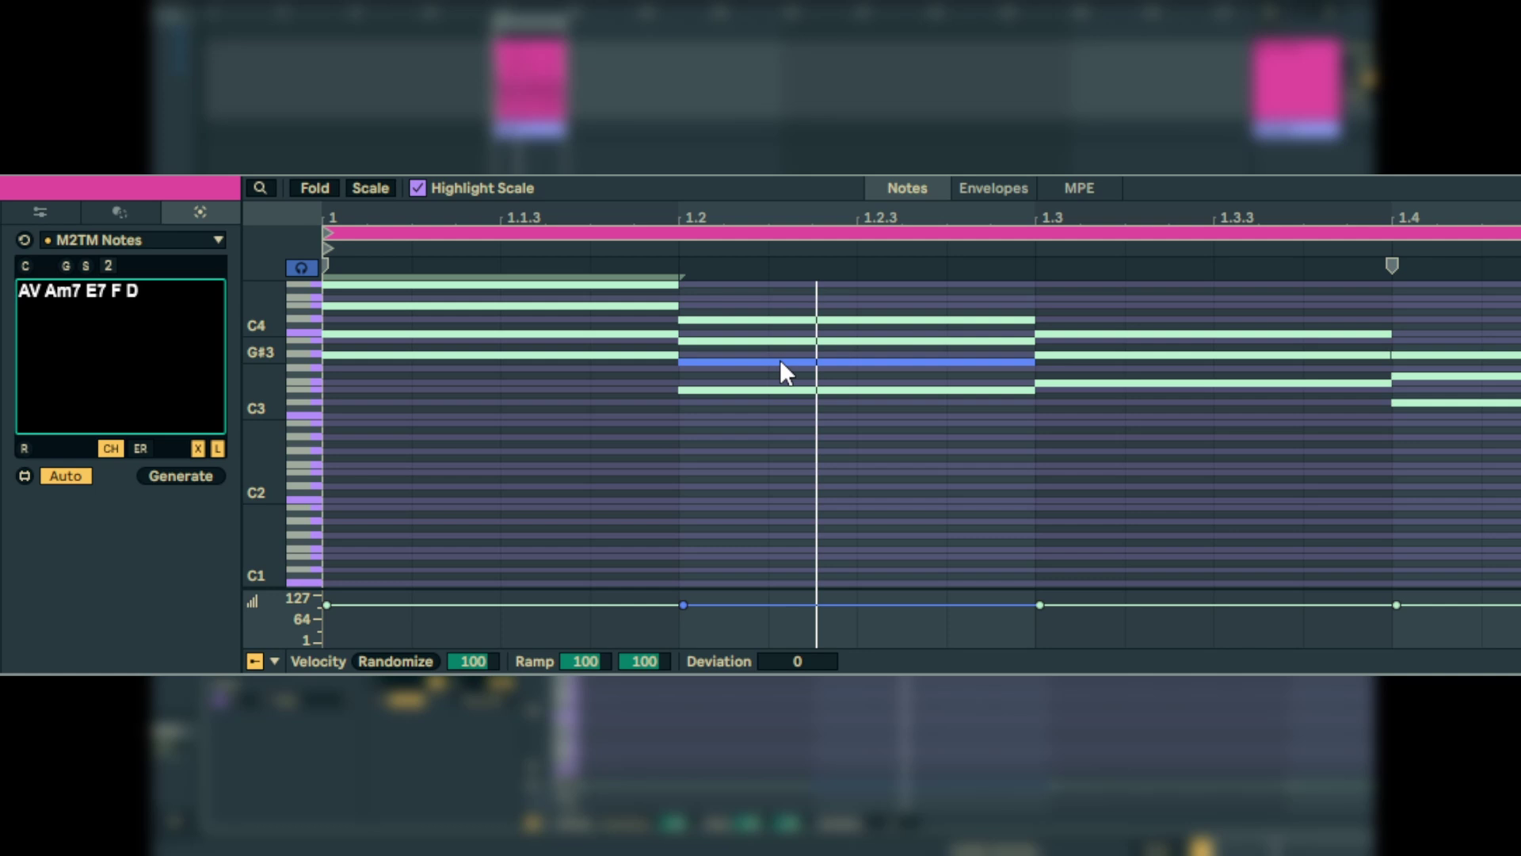
left_click(179, 474)
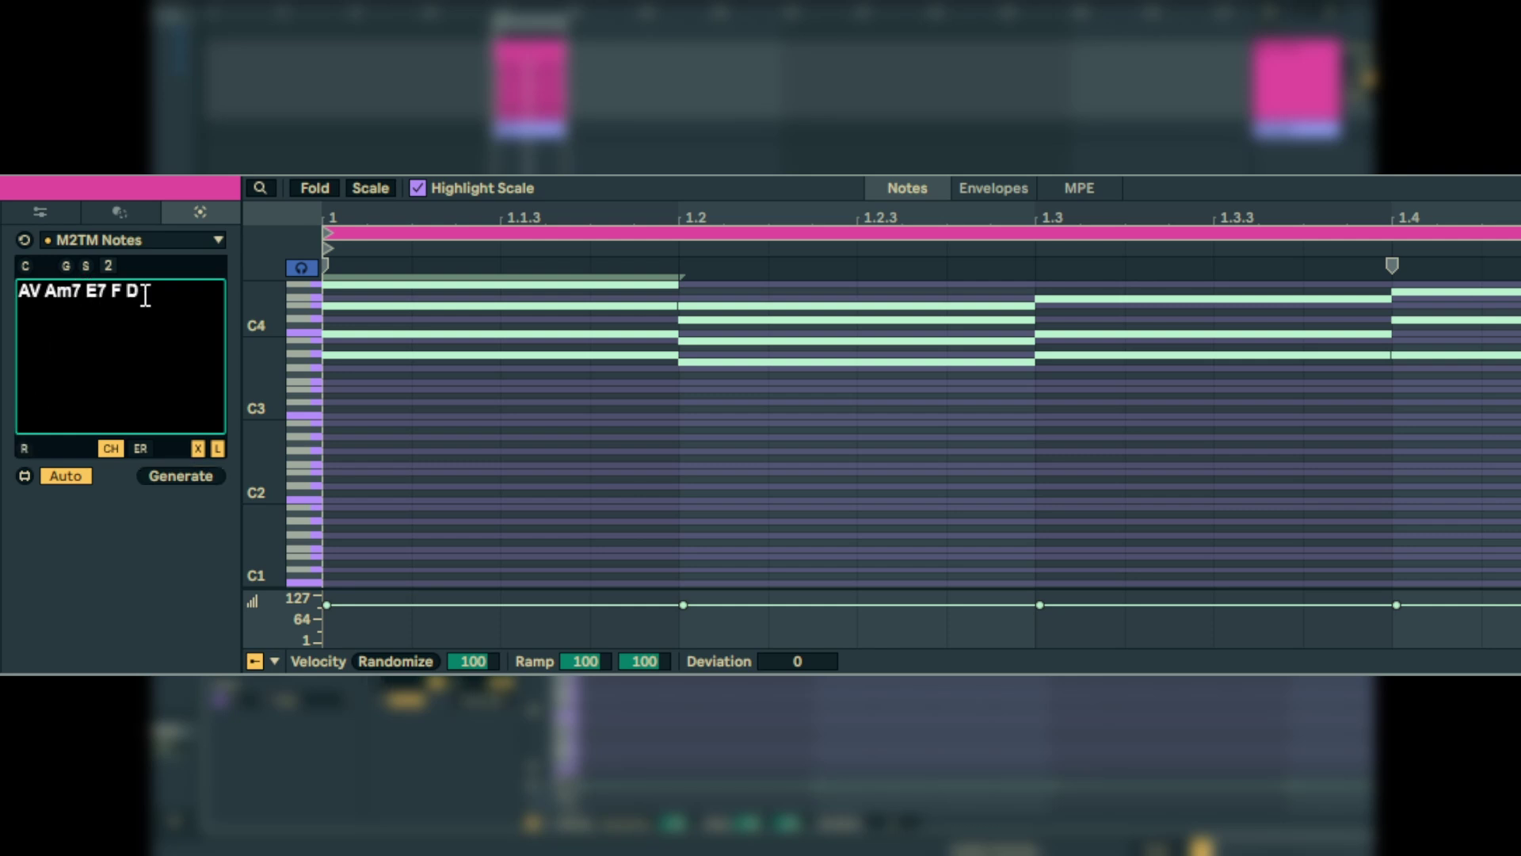
Replace the chords with 'F Am C Em', regenerate and play, then insert rest R before C
left_click_drag(155, 291, 52, 283)
type("F A C EM")
key("BackSpace")
type("m")
left_click(72, 295)
type("m")
left_click(178, 474)
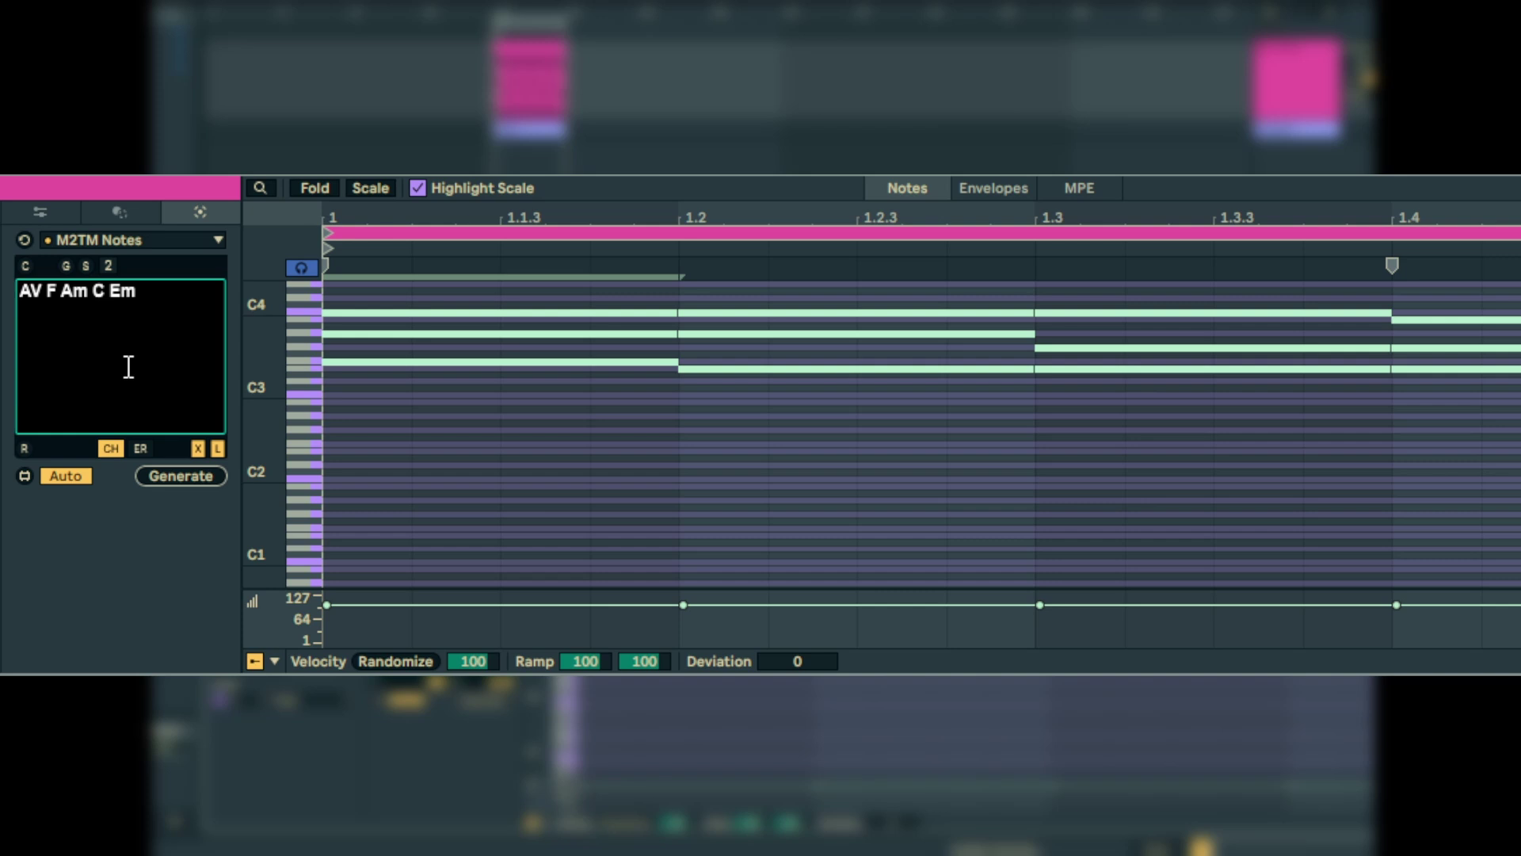
key("space")
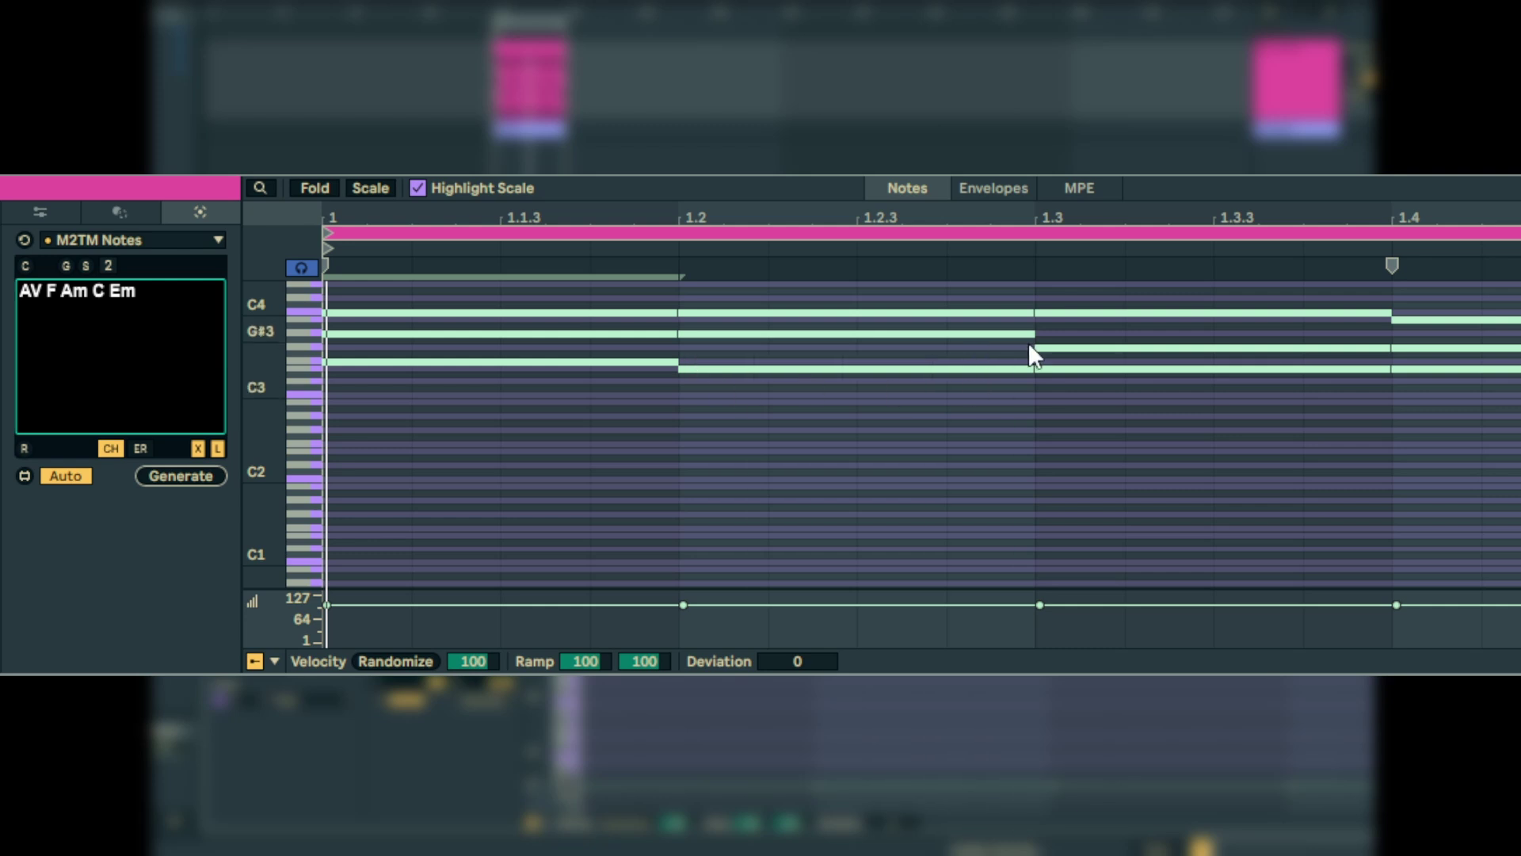
left_click(92, 304)
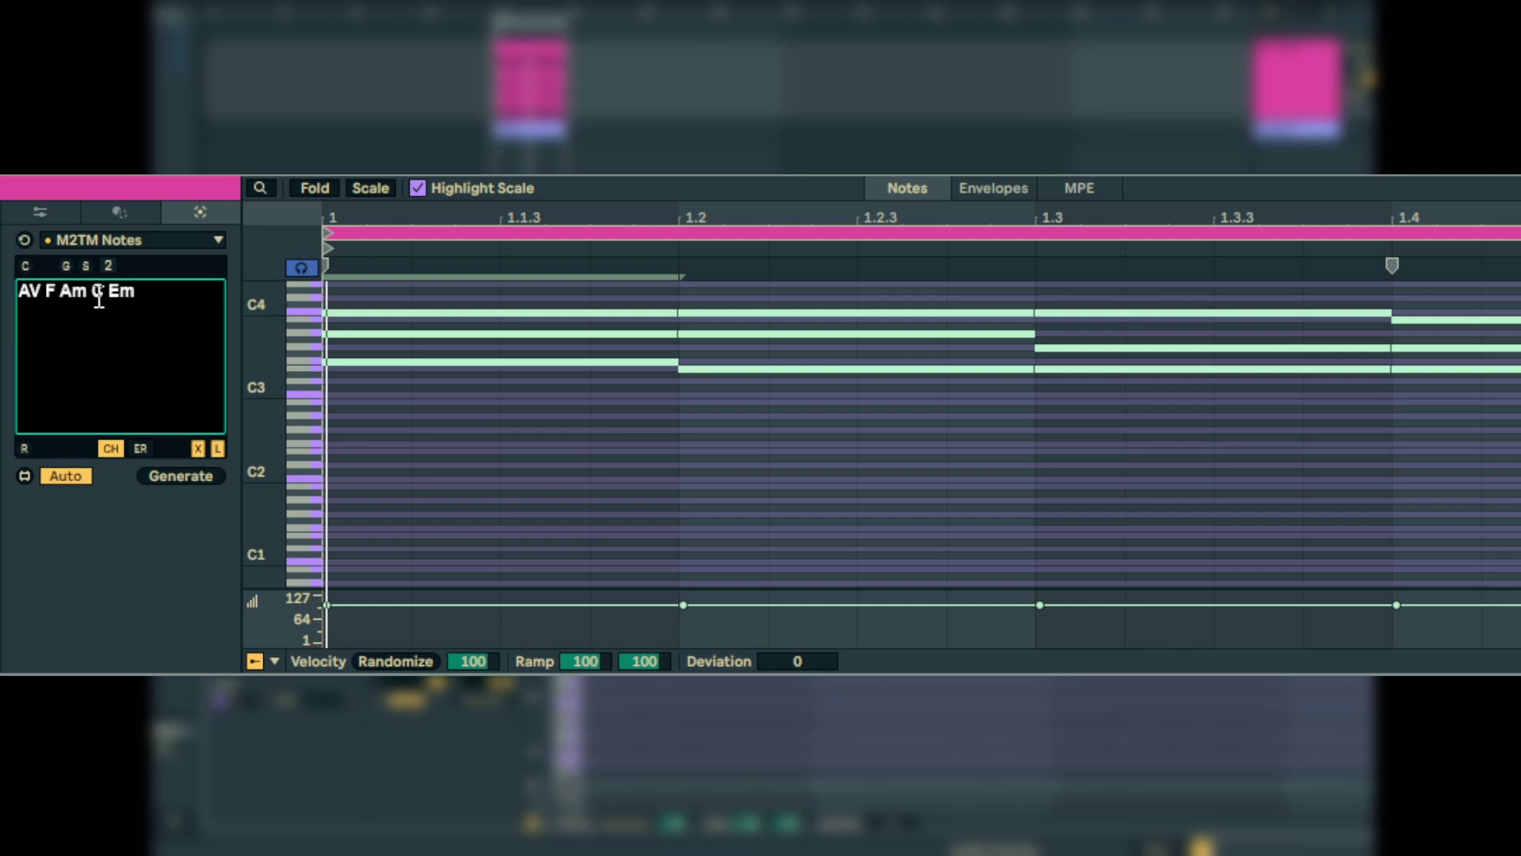
type("R")
Regenerate with the rest, give it a 1/16 length, and audition the clip
left_click(190, 476)
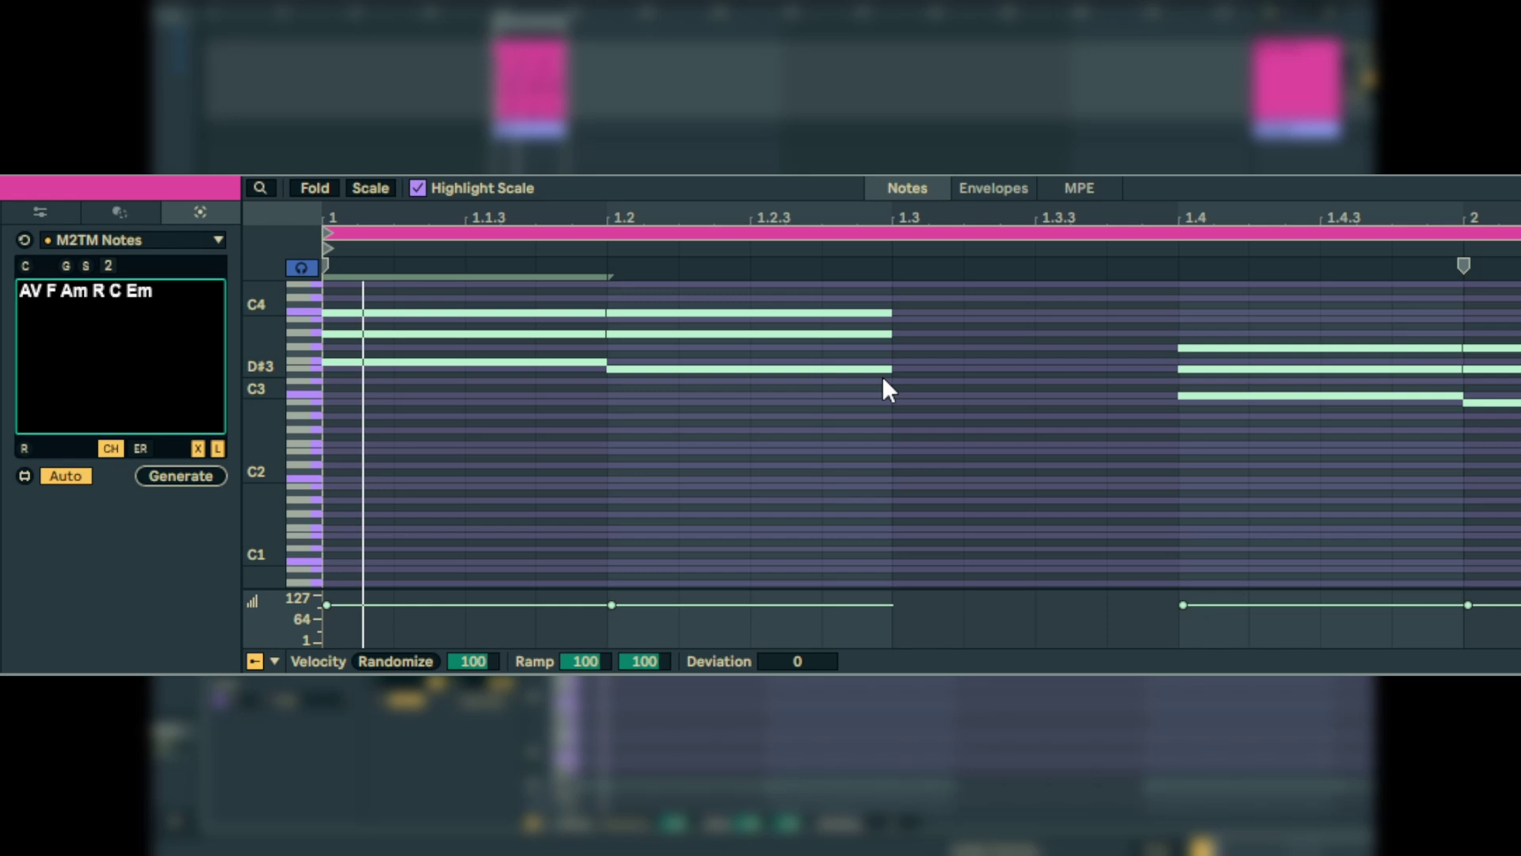
key("space")
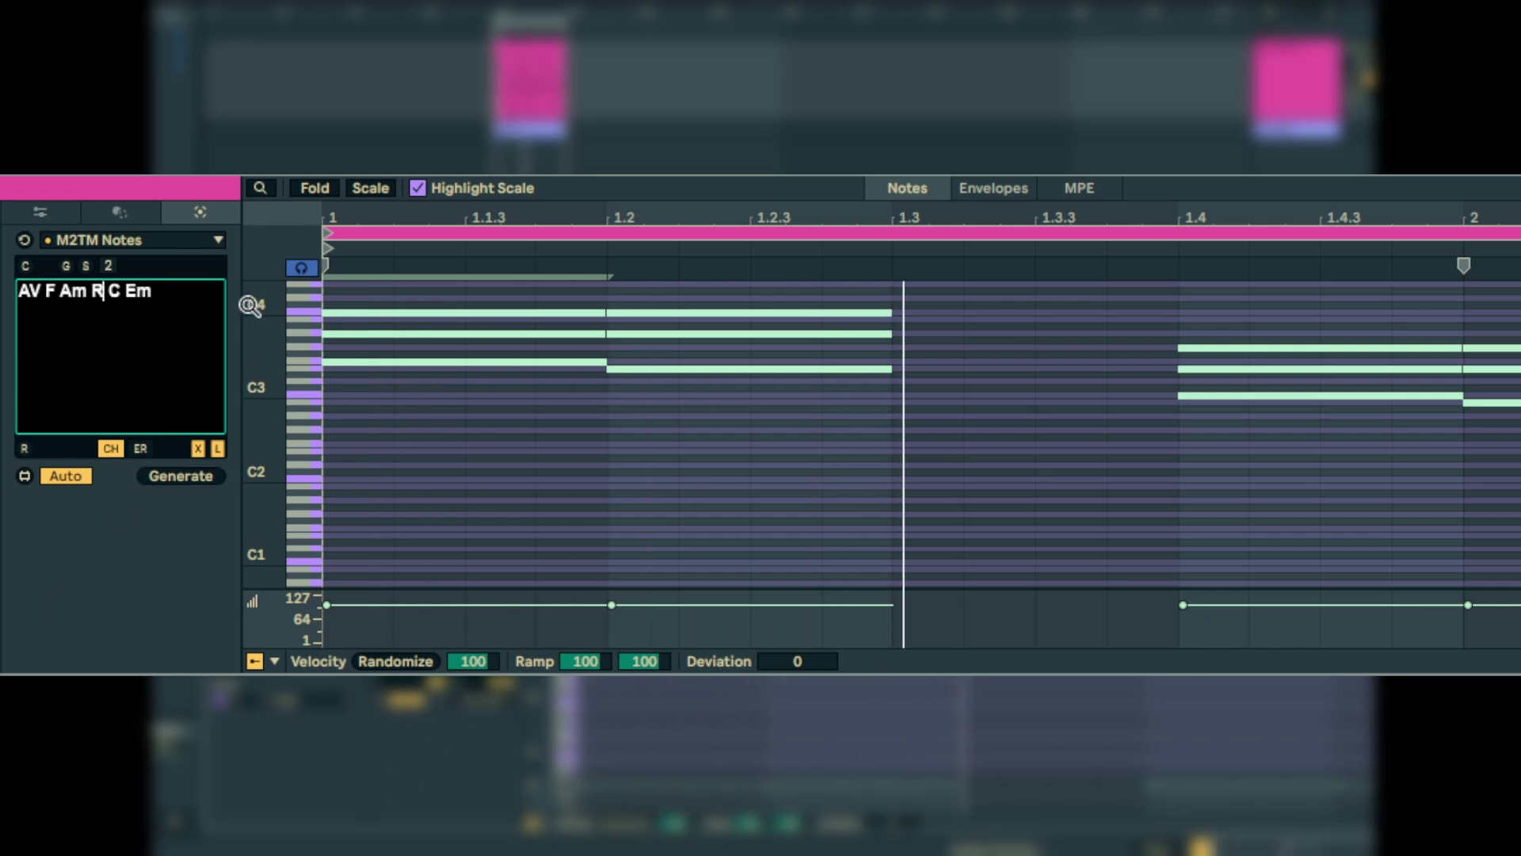
type(":1/")
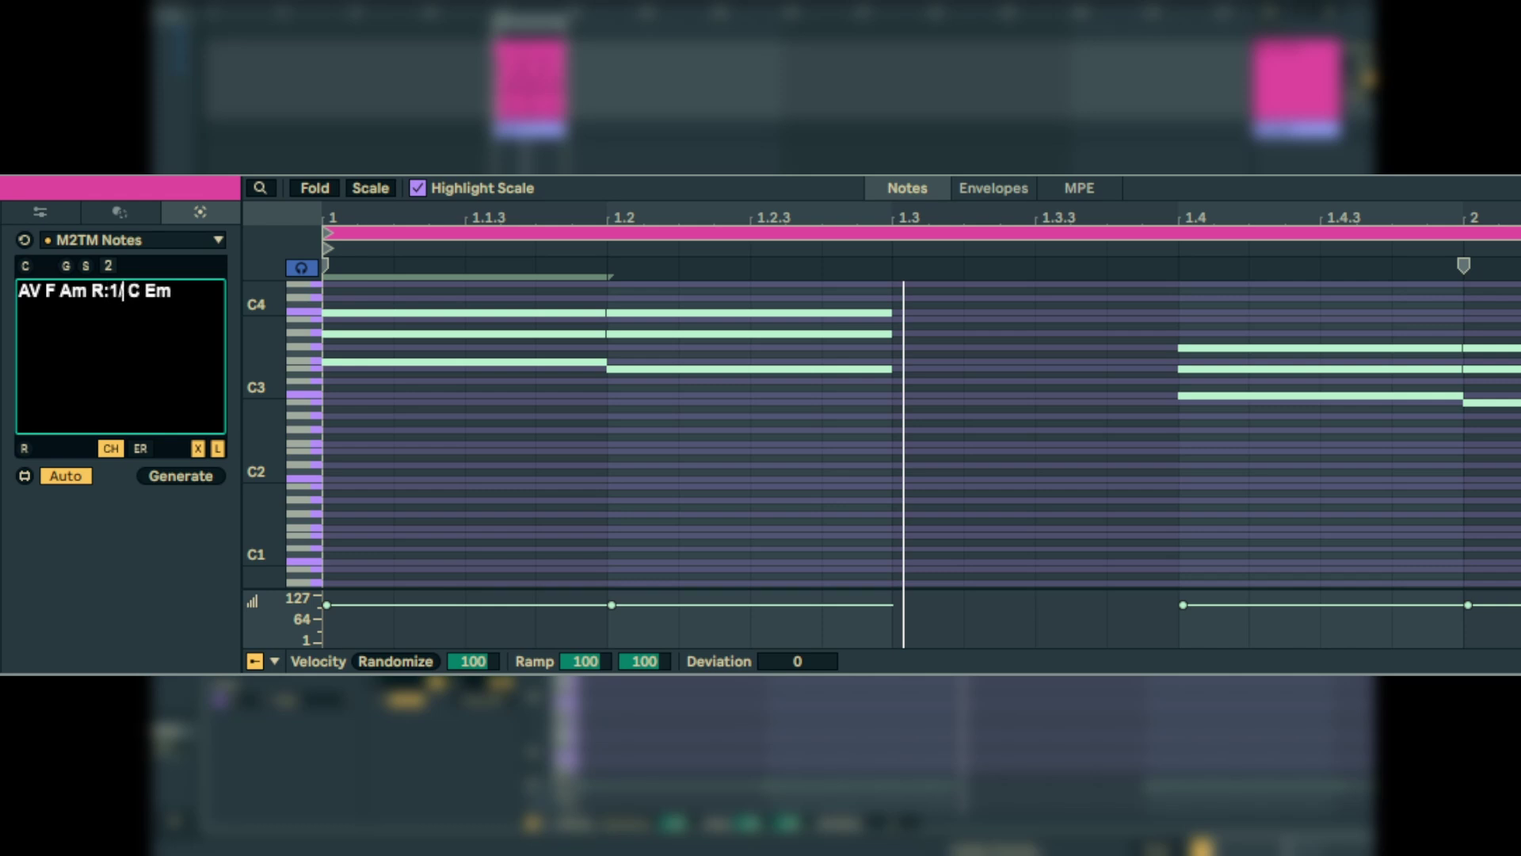
type("16")
left_click(209, 479)
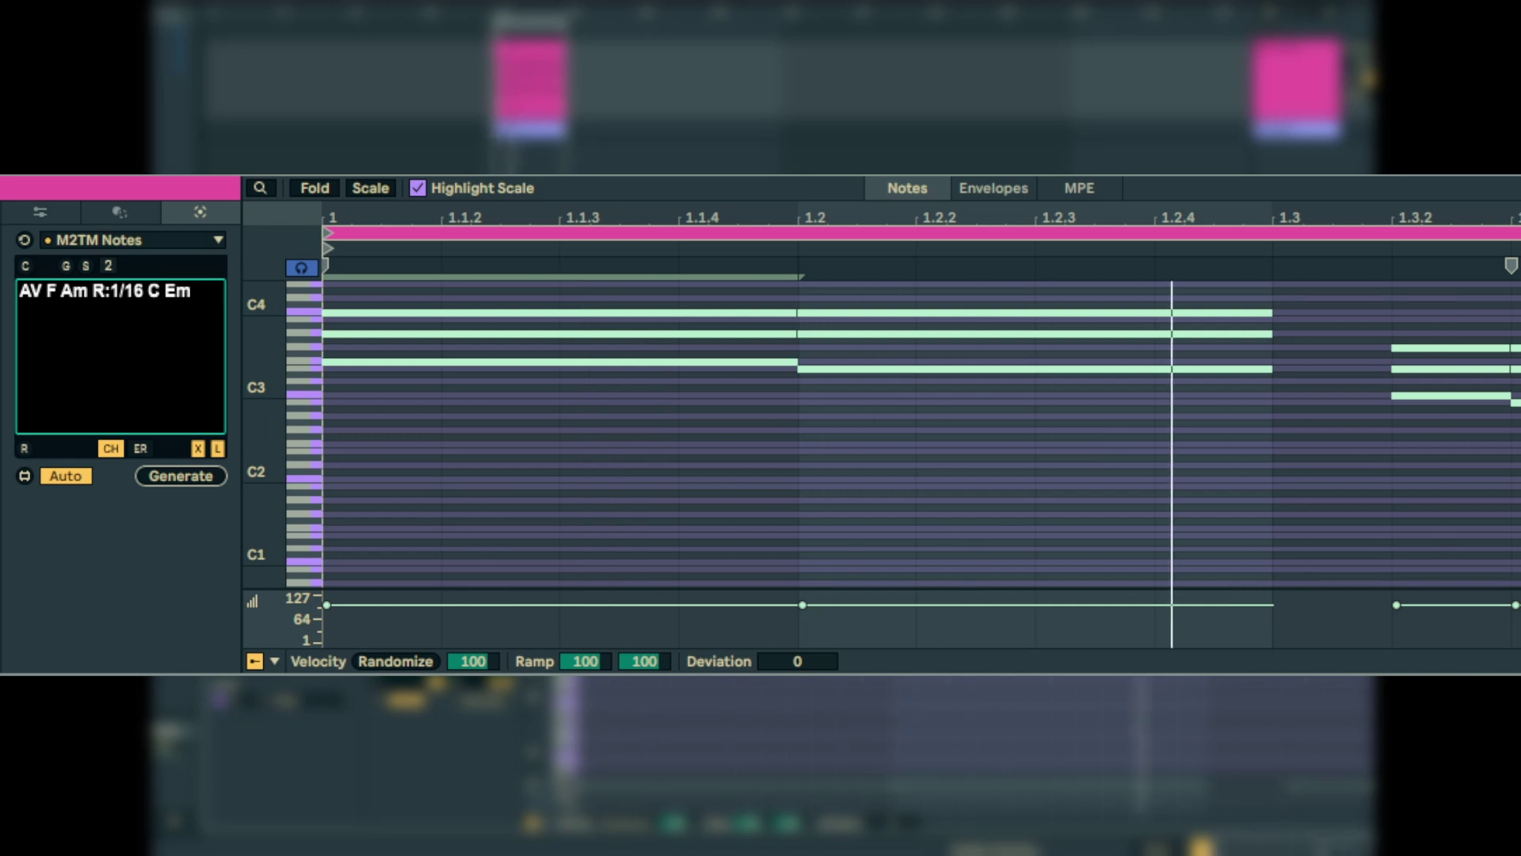
key("space")
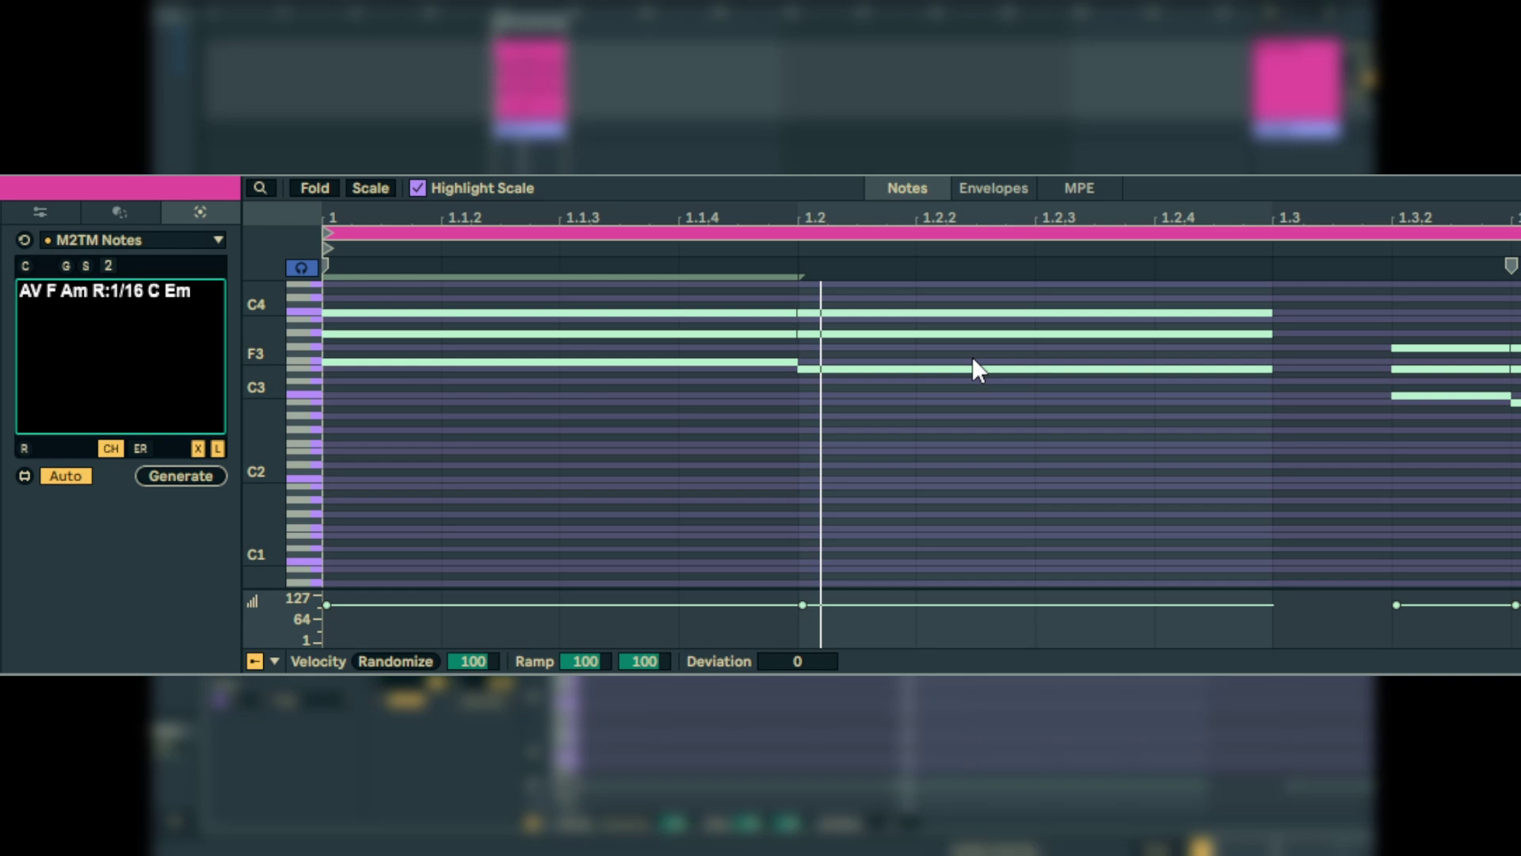
Shorten the C chord to 1/8 with ':1/8', regenerate, and play
left_click(160, 292)
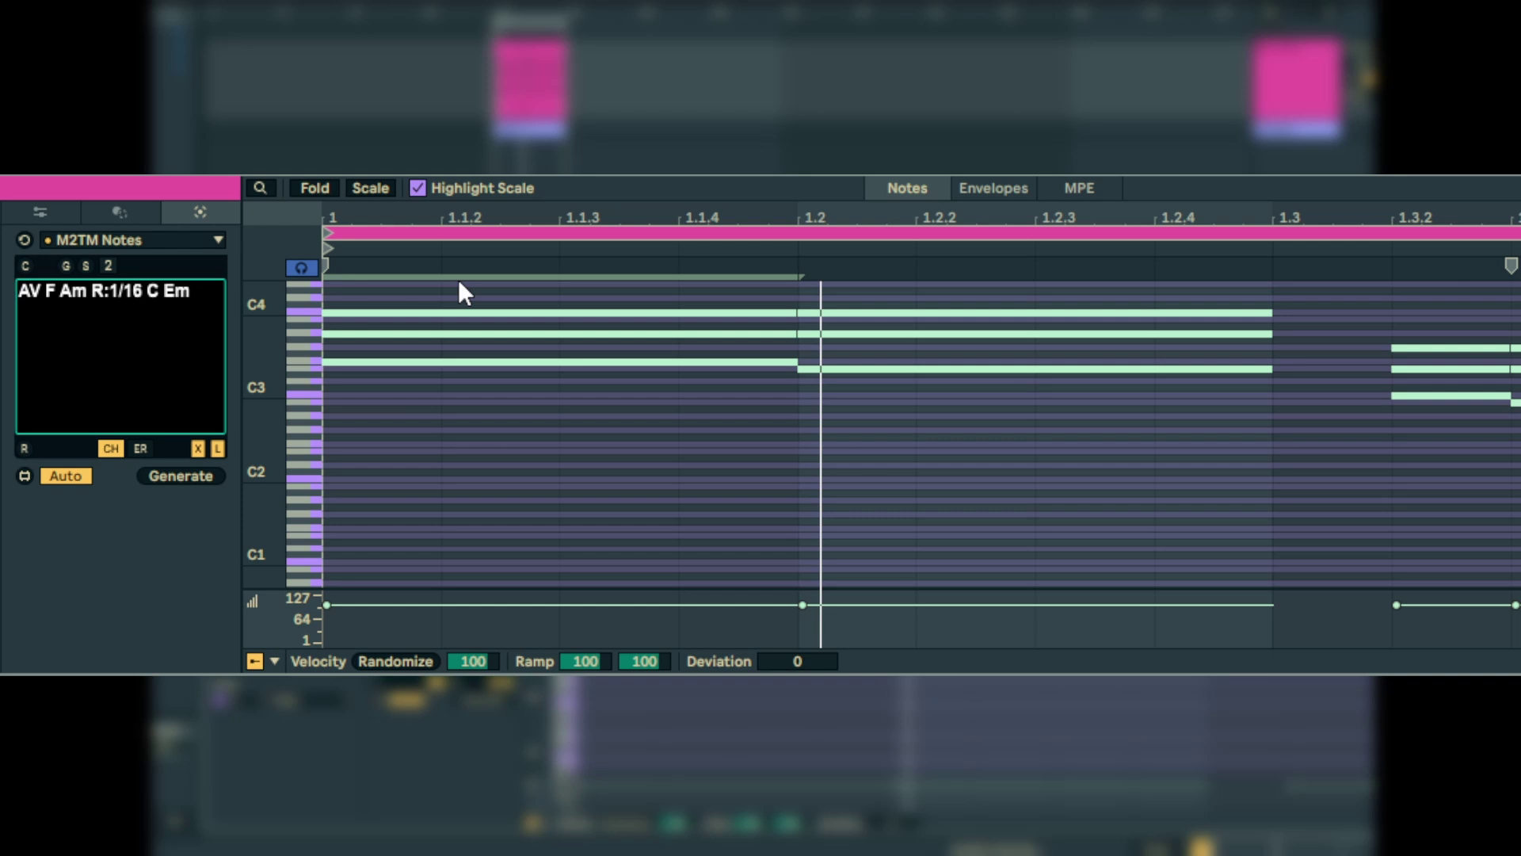
type(":1/8")
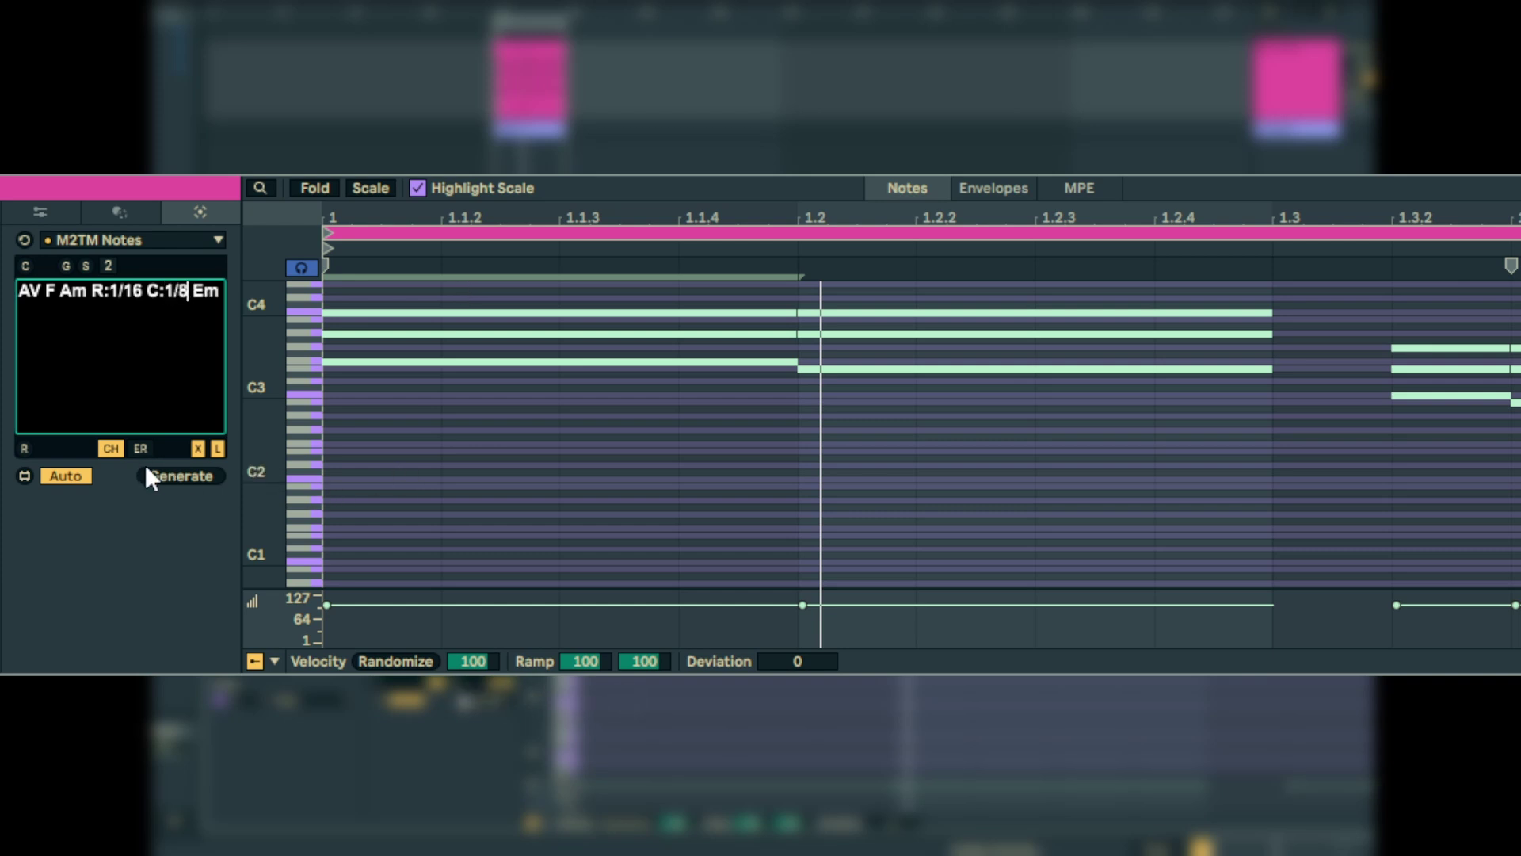
left_click(168, 476)
key("space")
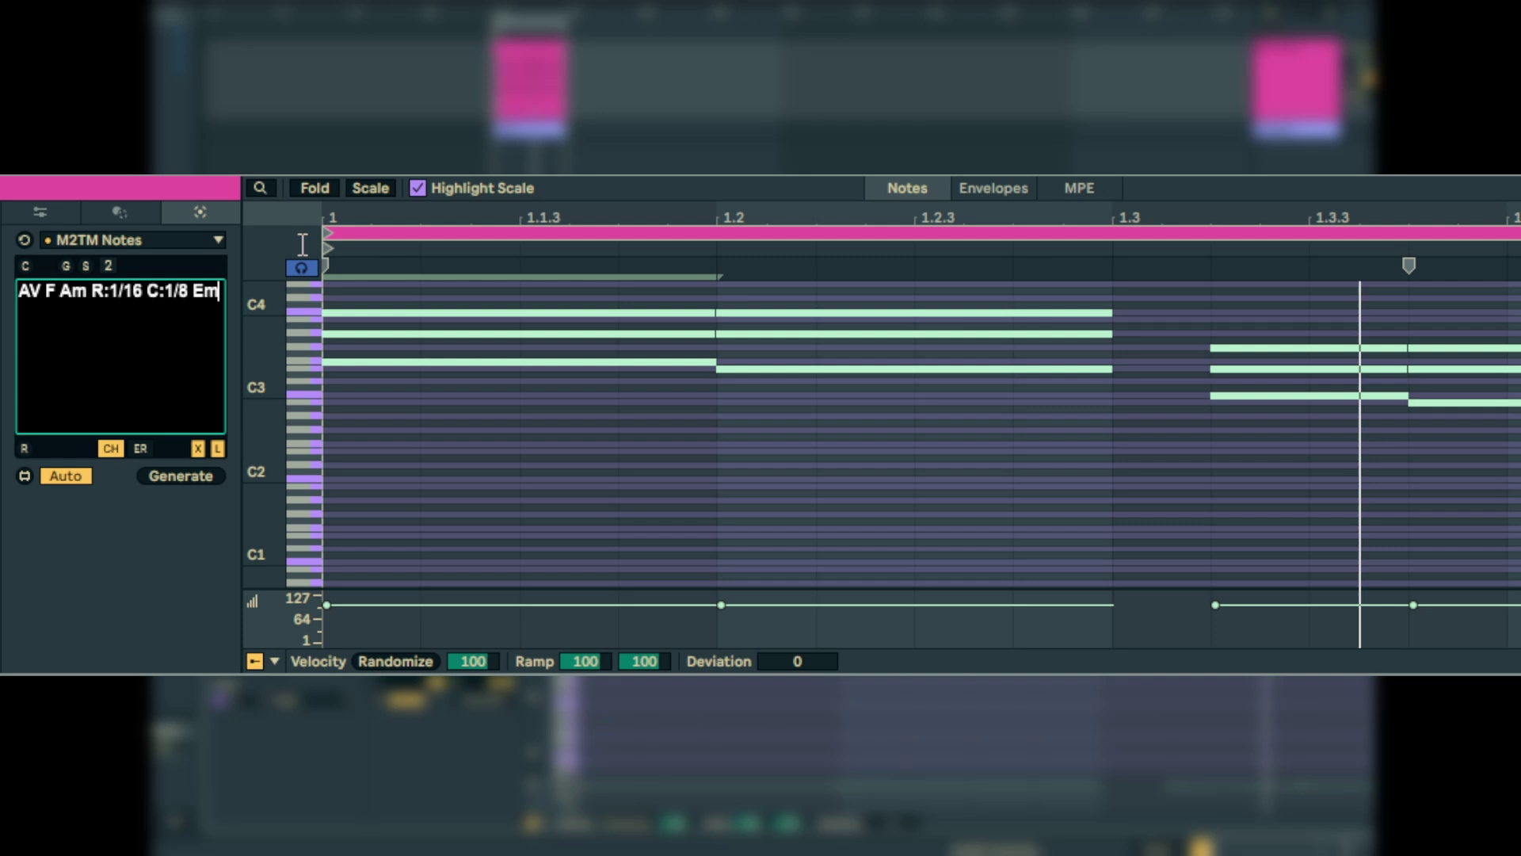
Drop the rest and C length, insert LE before F, and regenerate 'AV LE F Am C Em'
left_click_drag(220, 292, 90, 301)
type("C ")
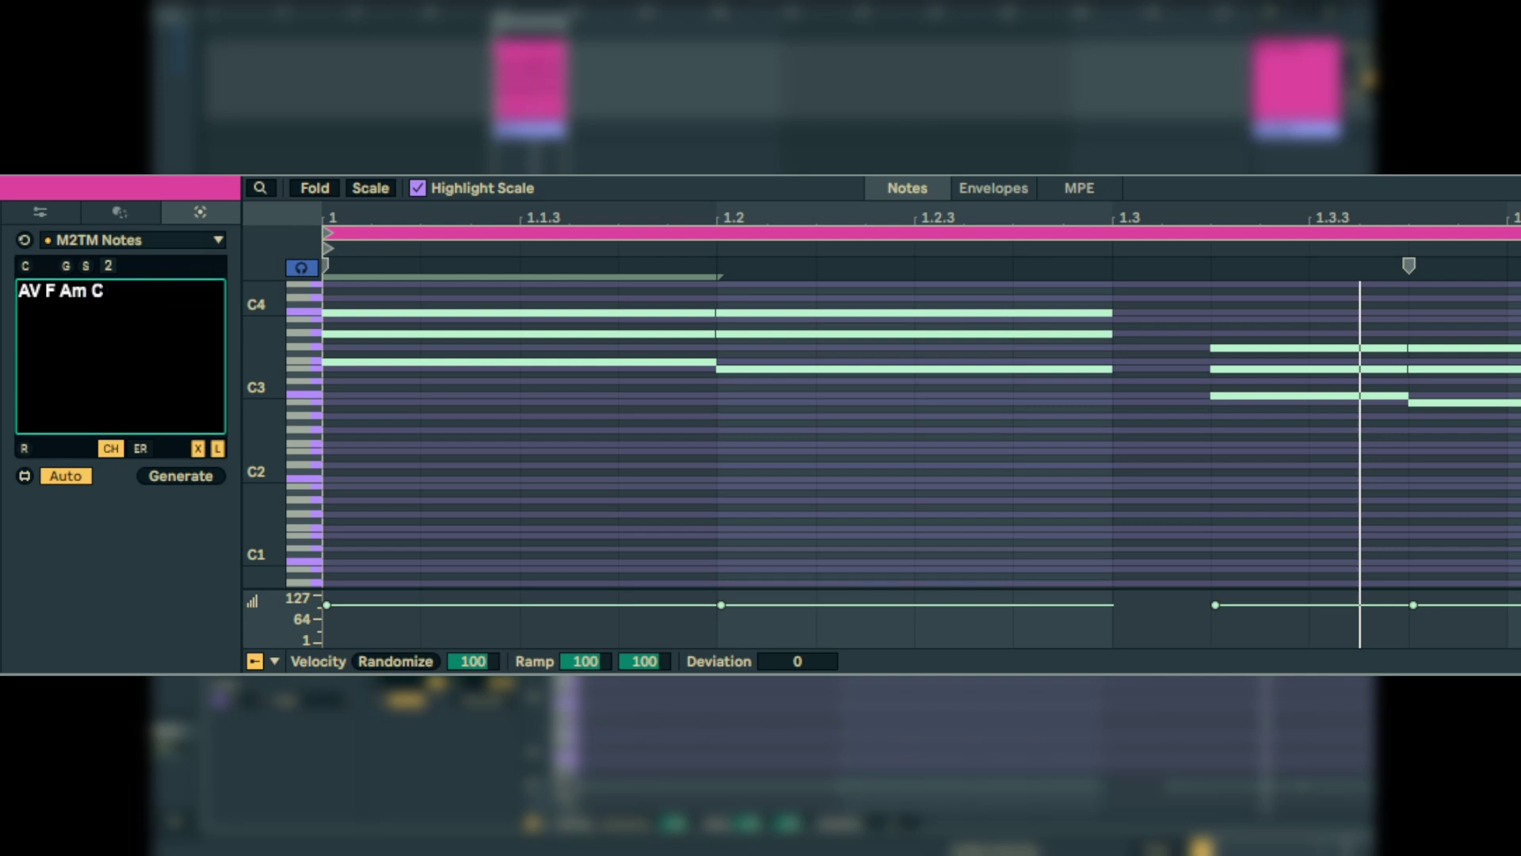
type("Em")
left_click(45, 291)
type("le")
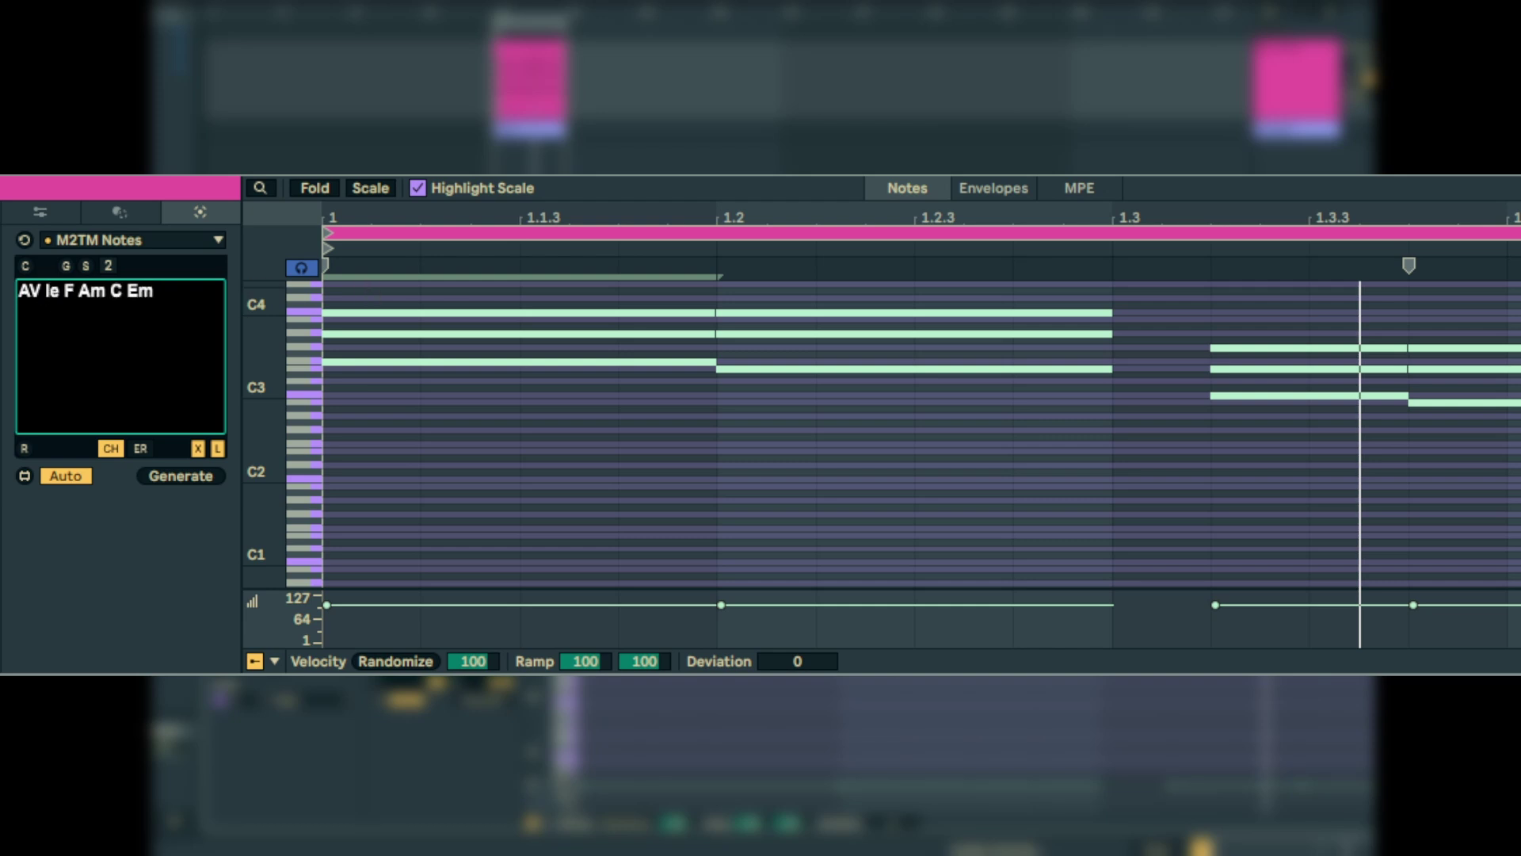
key("BackSpace")
key("BackSpace")
key("BackSpace")
type("LE")
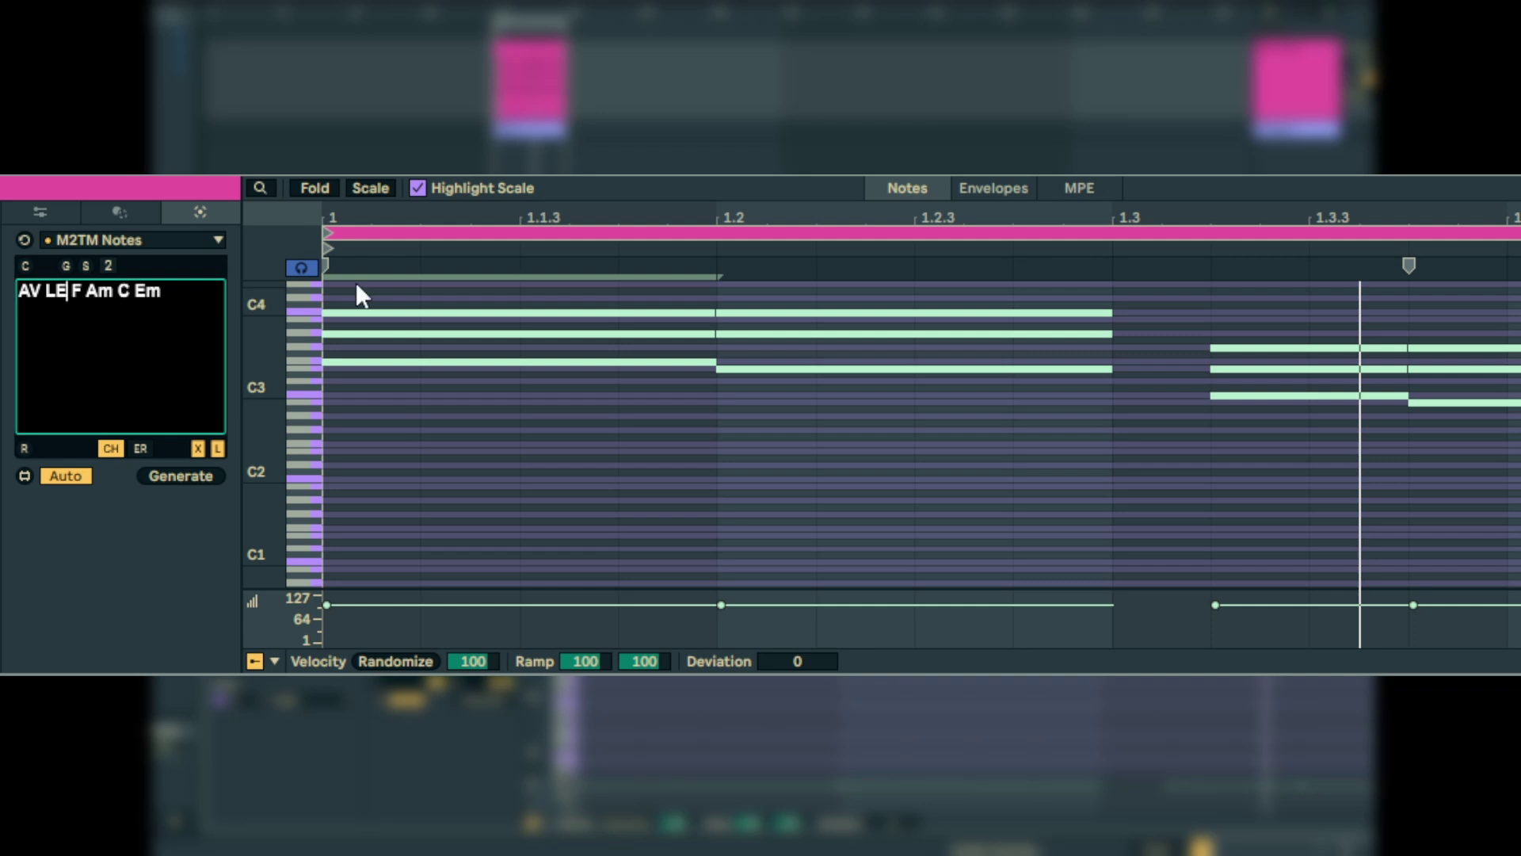
left_click(154, 480)
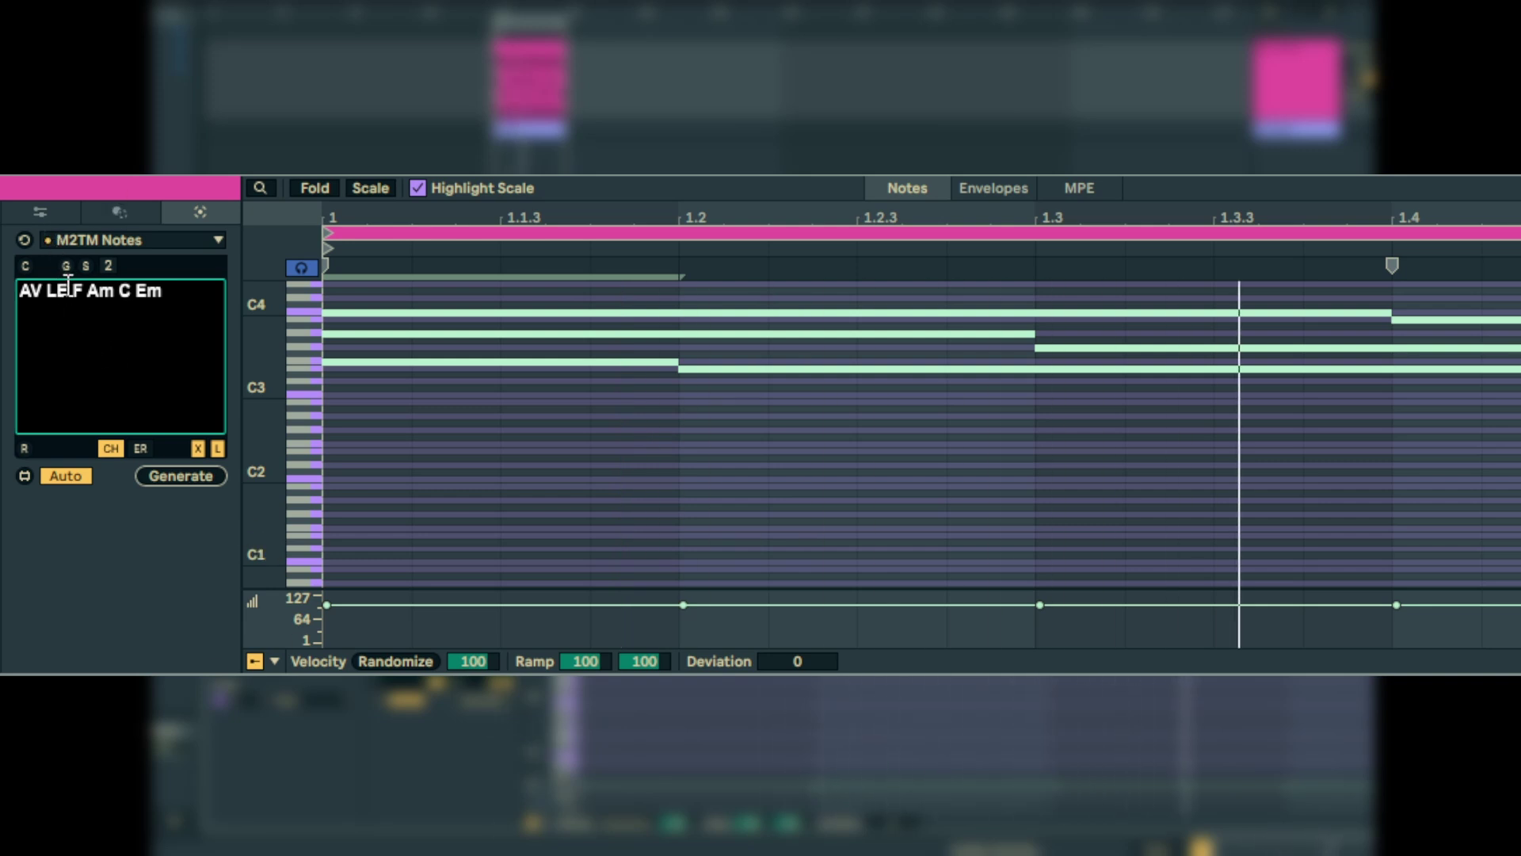
Remove the LE setting after AV in the M2TM Notes chord text
double_click(31, 293)
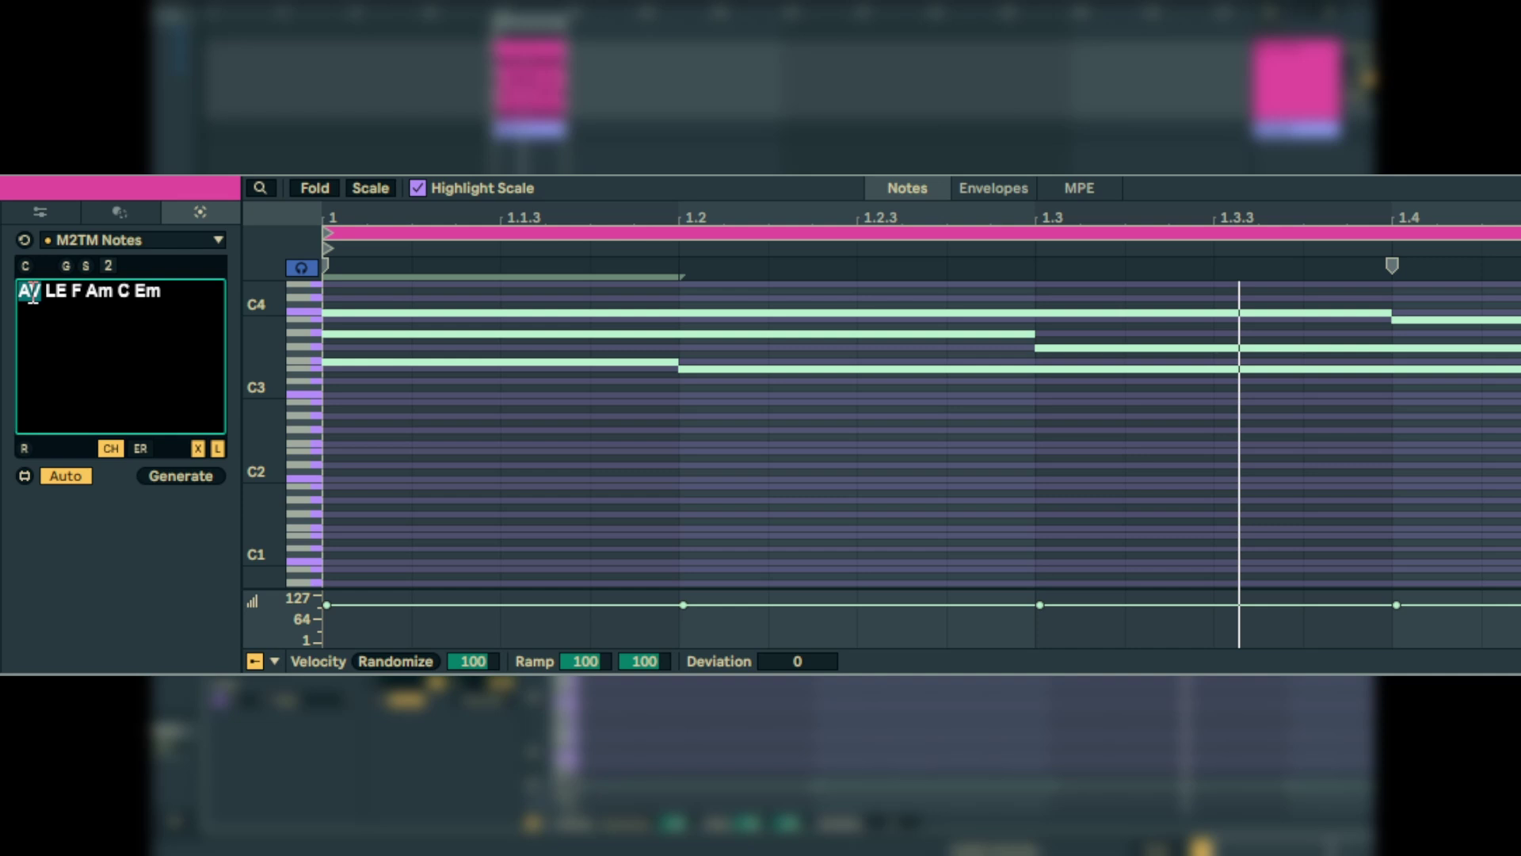
key("Right")
key("Delete")
key("Delete")
key("Delete")
key("Delete")
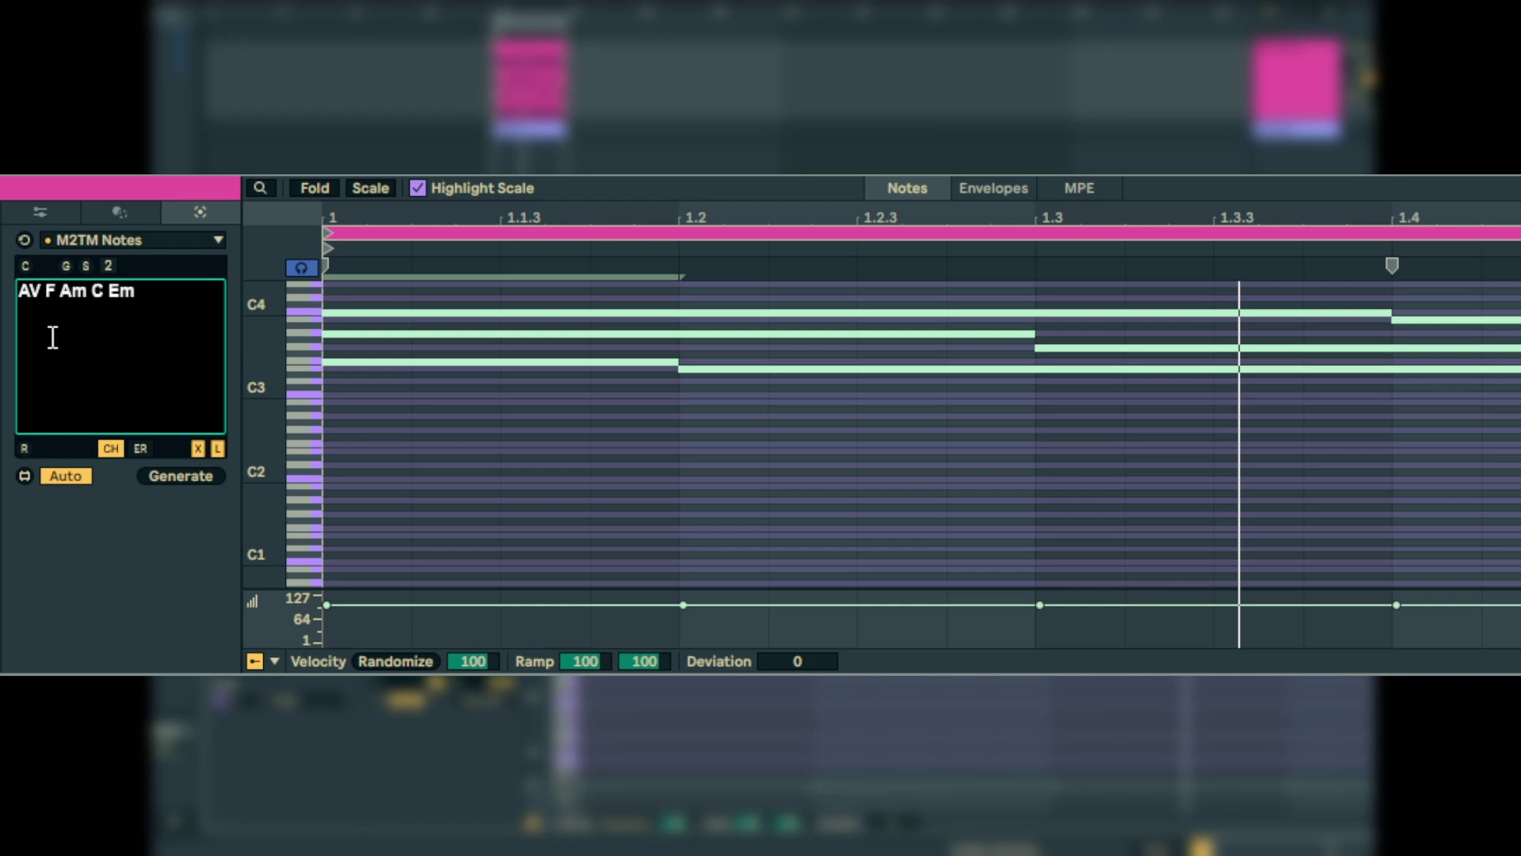
Enter the arpeggio pattern AR_UPDN before the chords F Am C Em
type("ar")
key("BackSpace")
key("BackSpace")
type("AR")
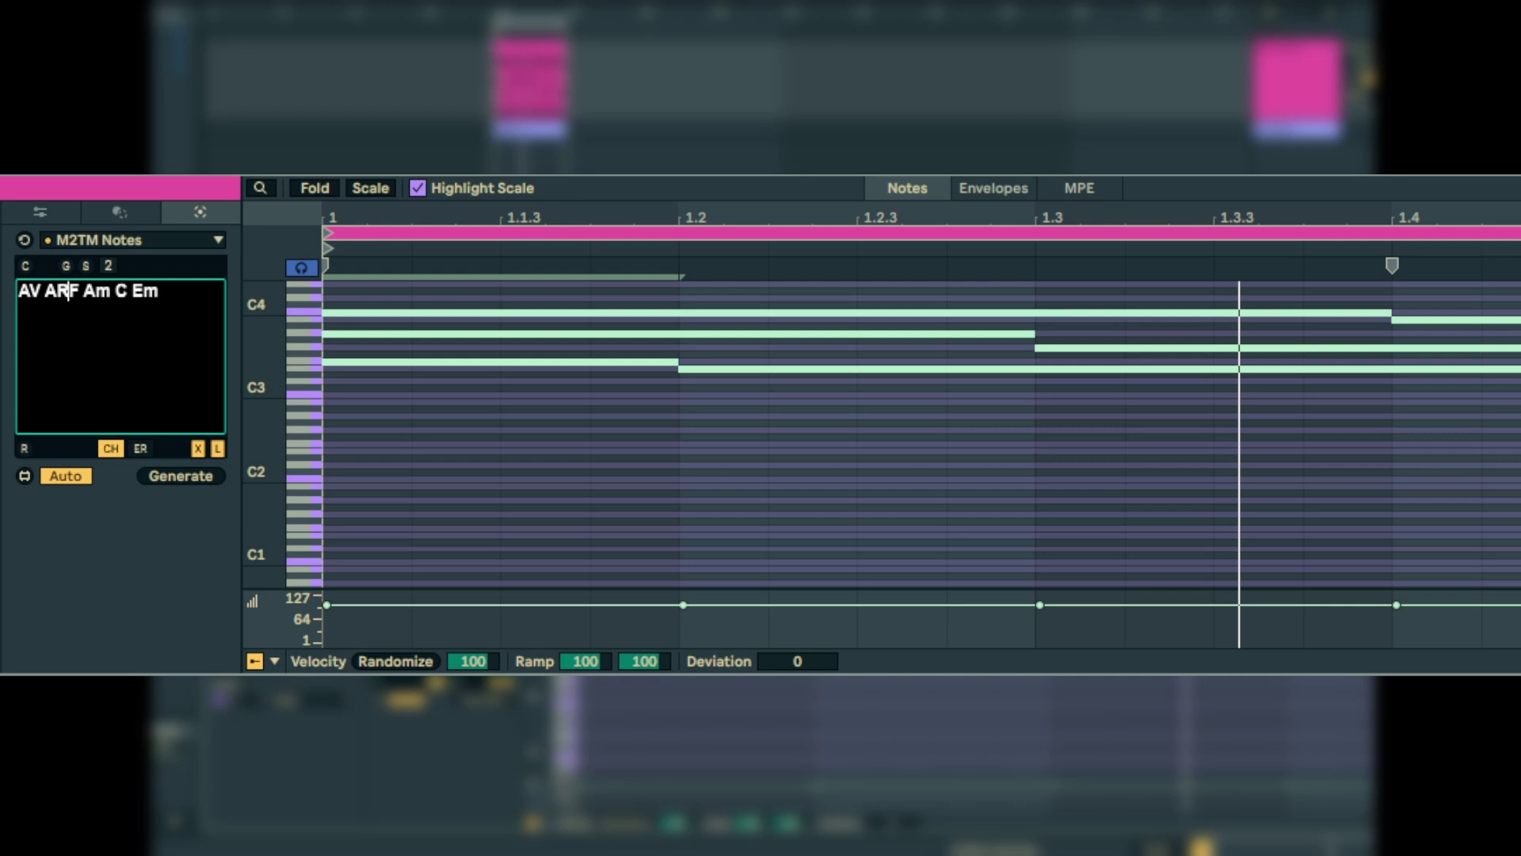
key("BackSpace")
key("BackSpace")
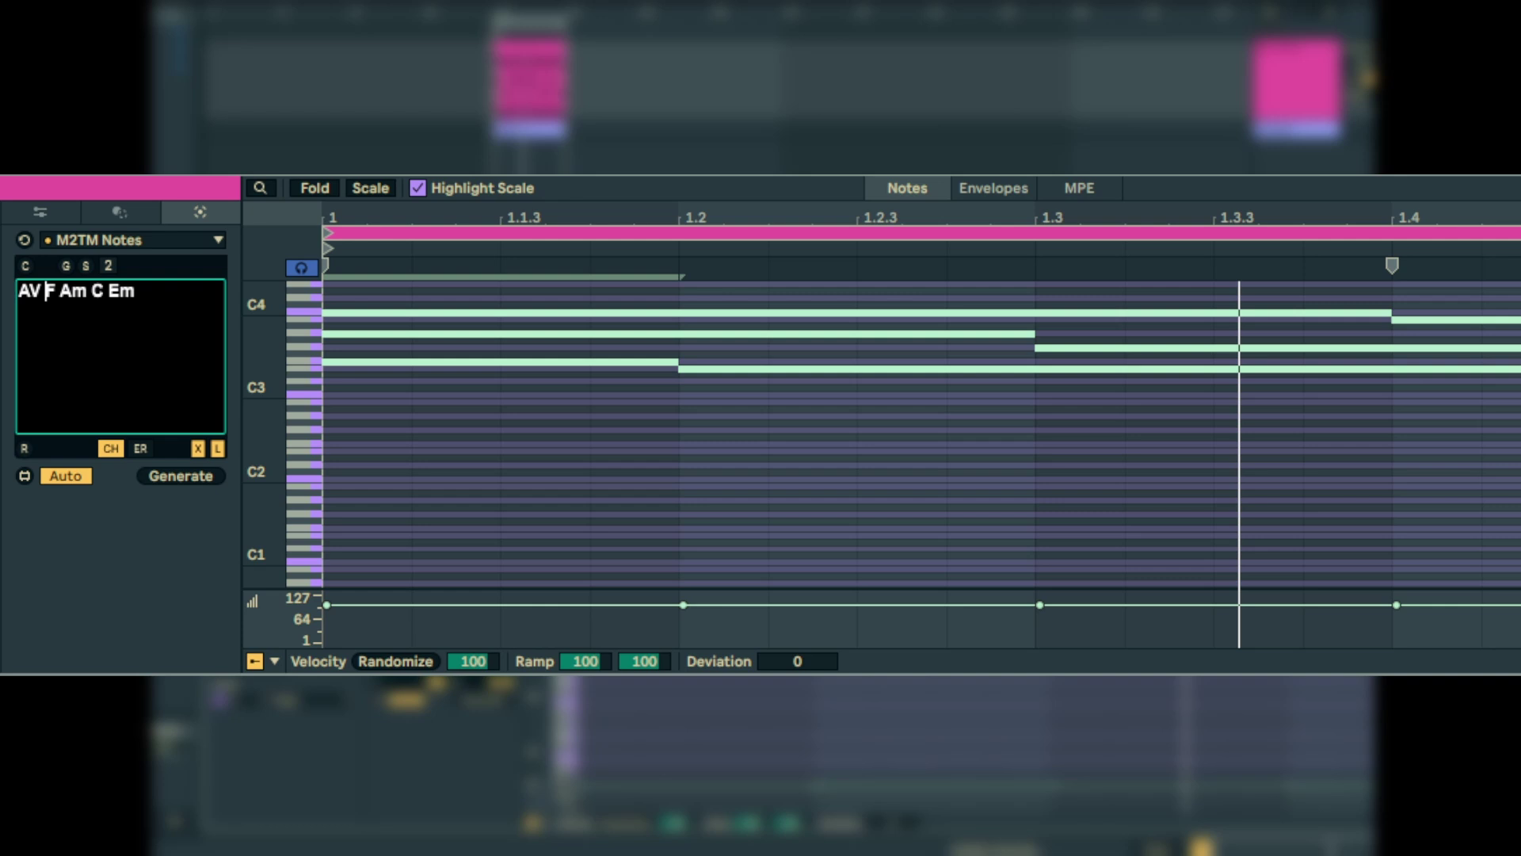
type("AR")
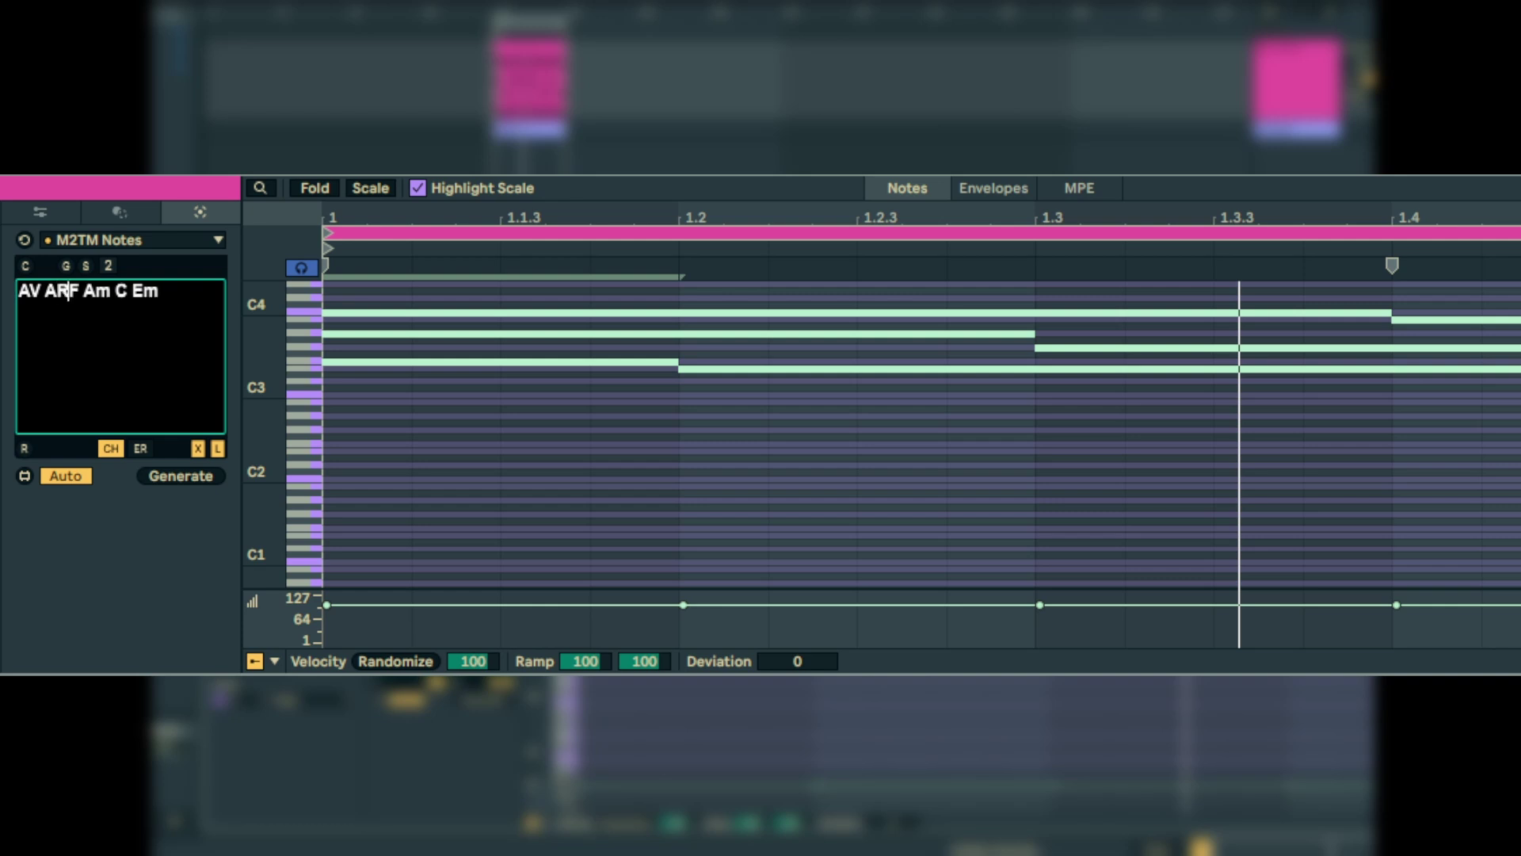
type("_")
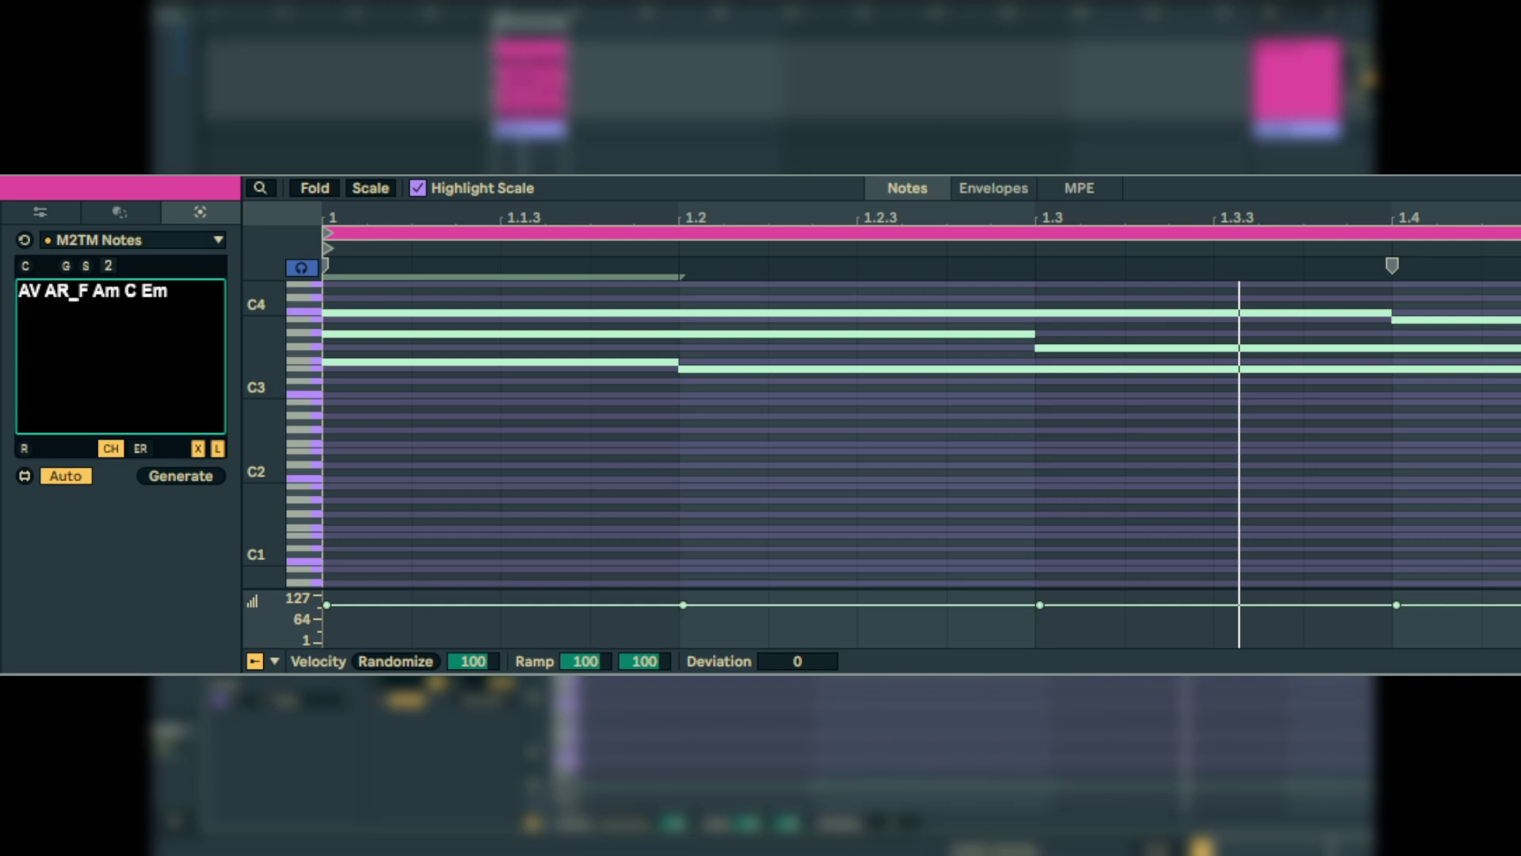
key("BackSpace")
key("BackSpace")
key("BackSpace")
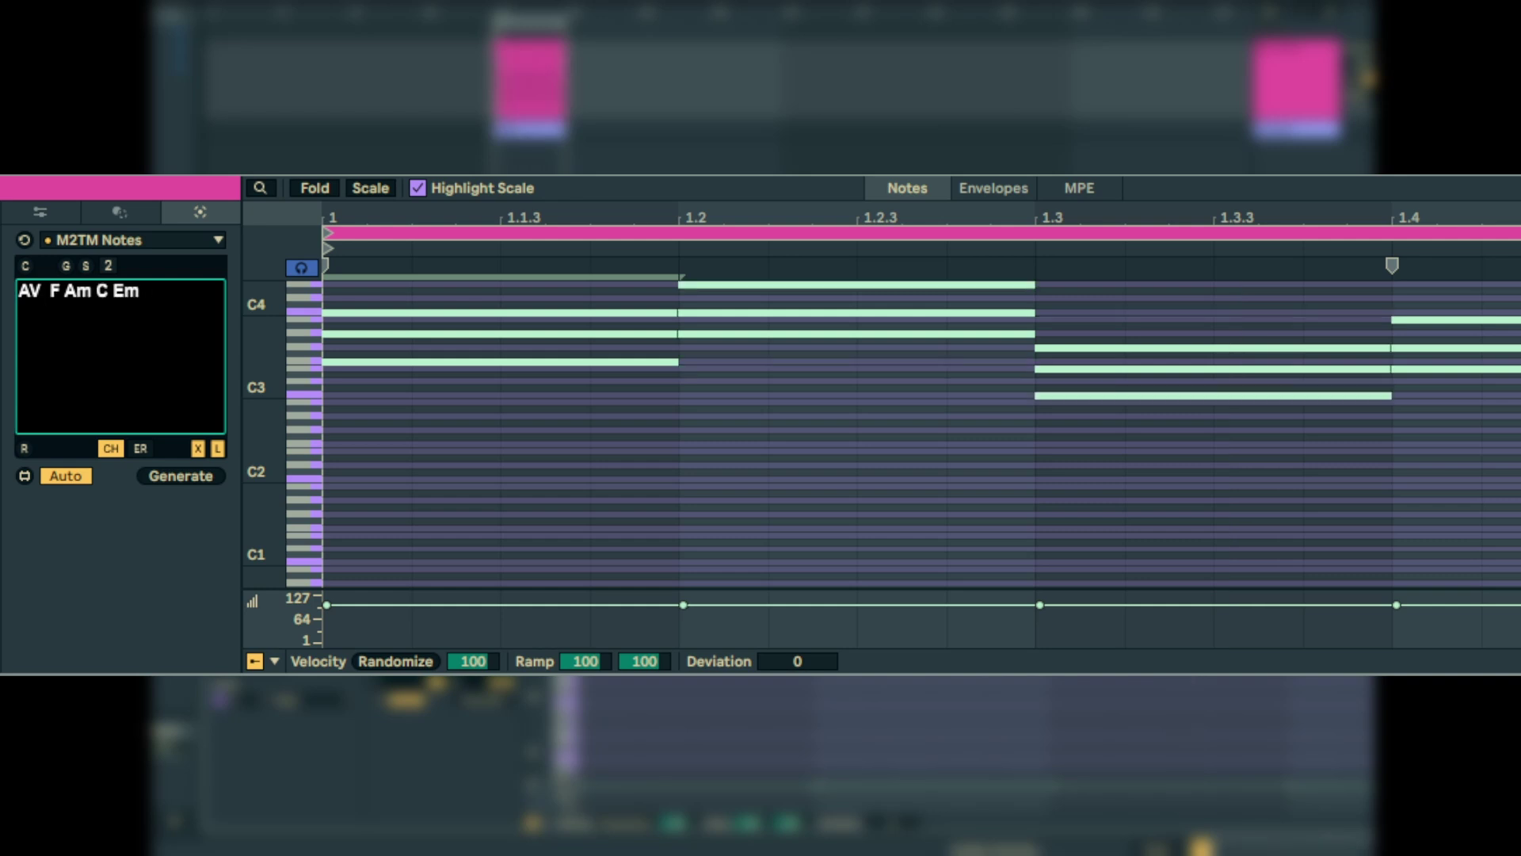
type("AR")
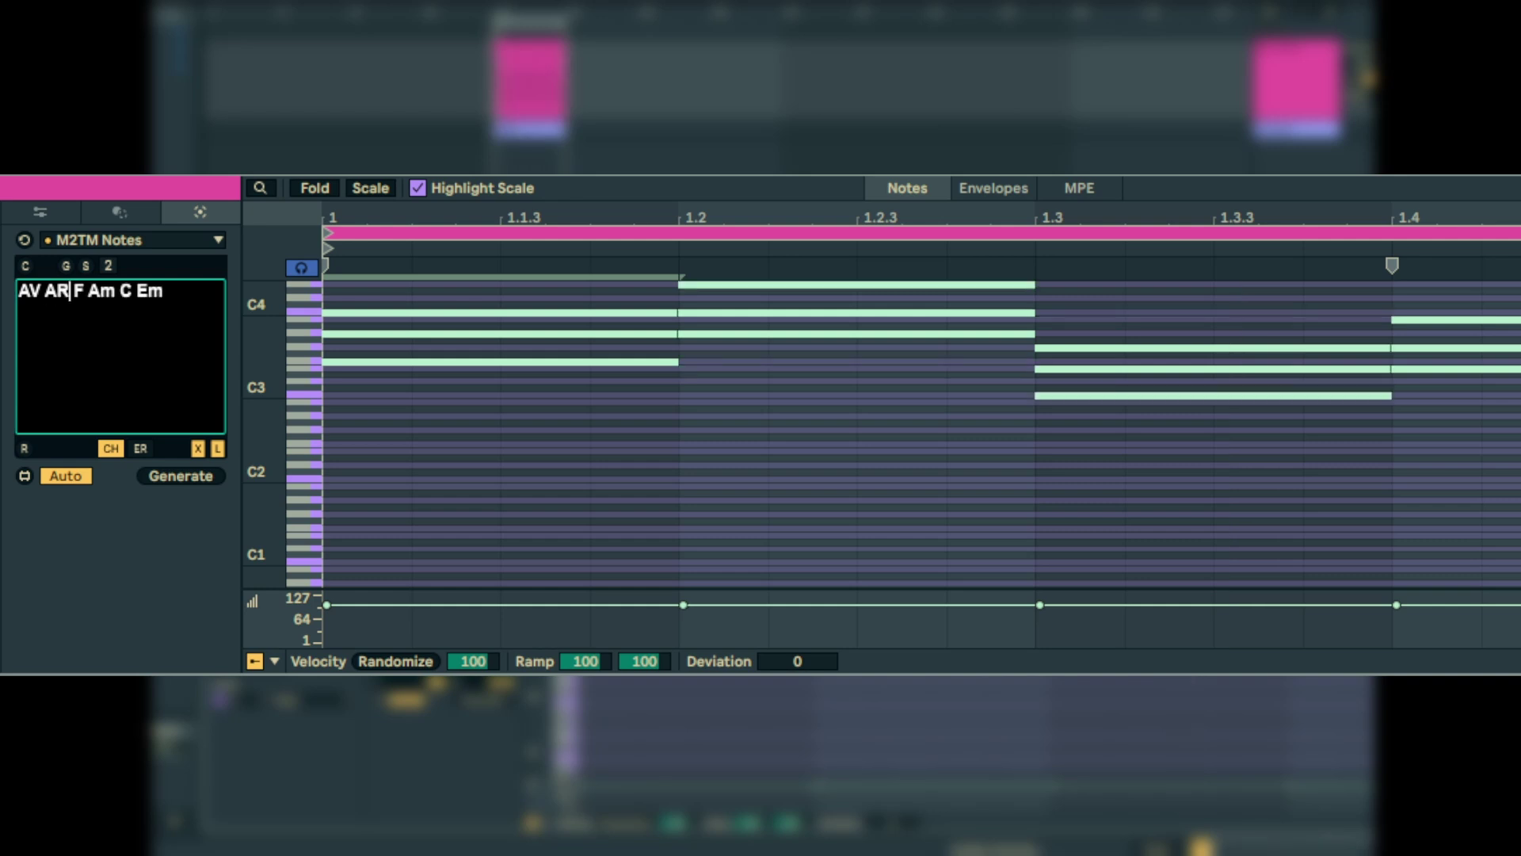
type("_")
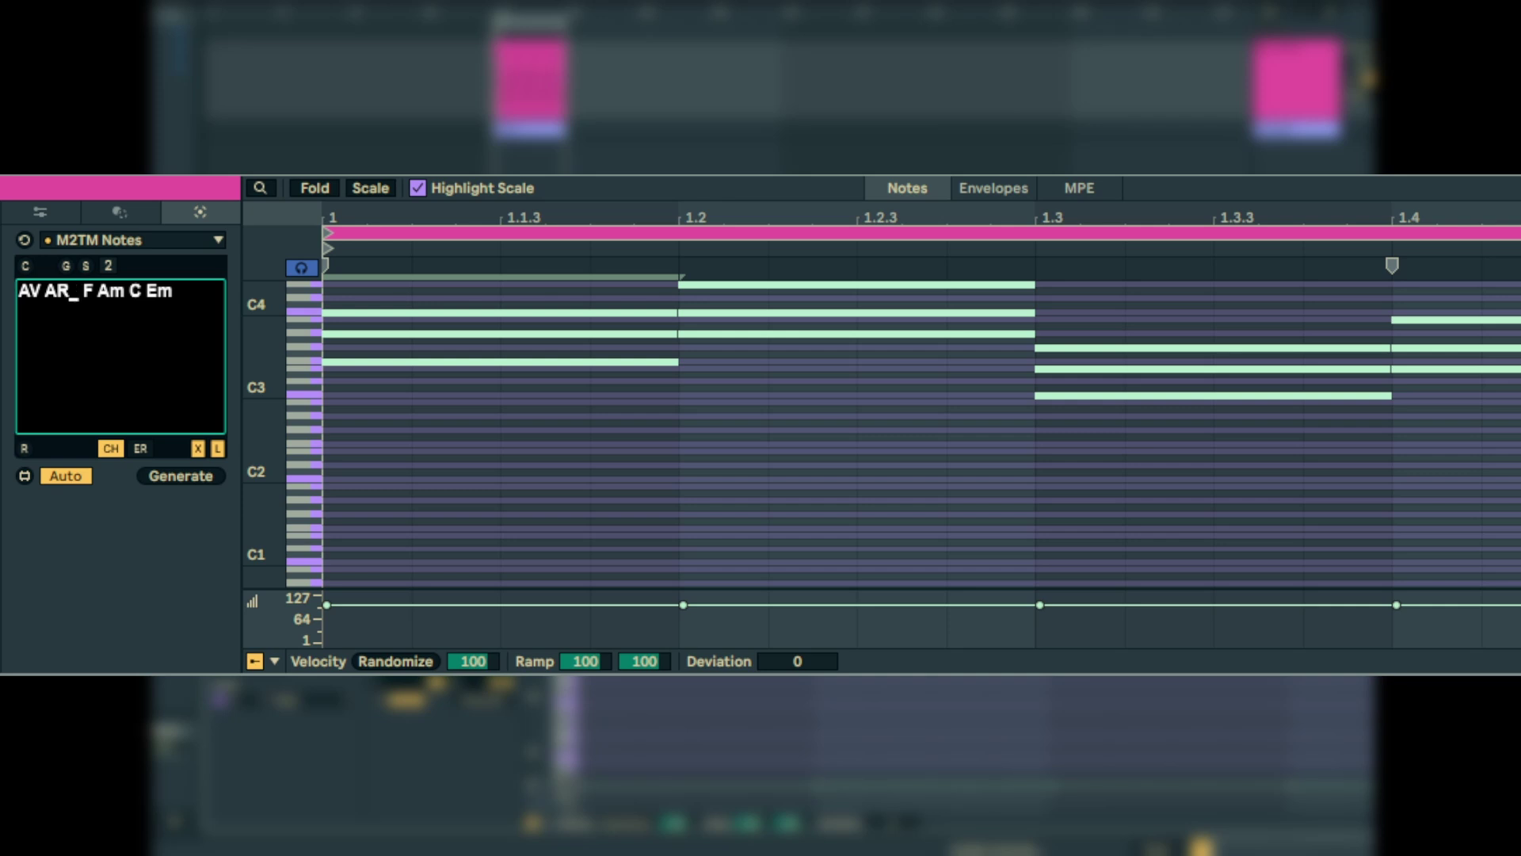
type("UPDN")
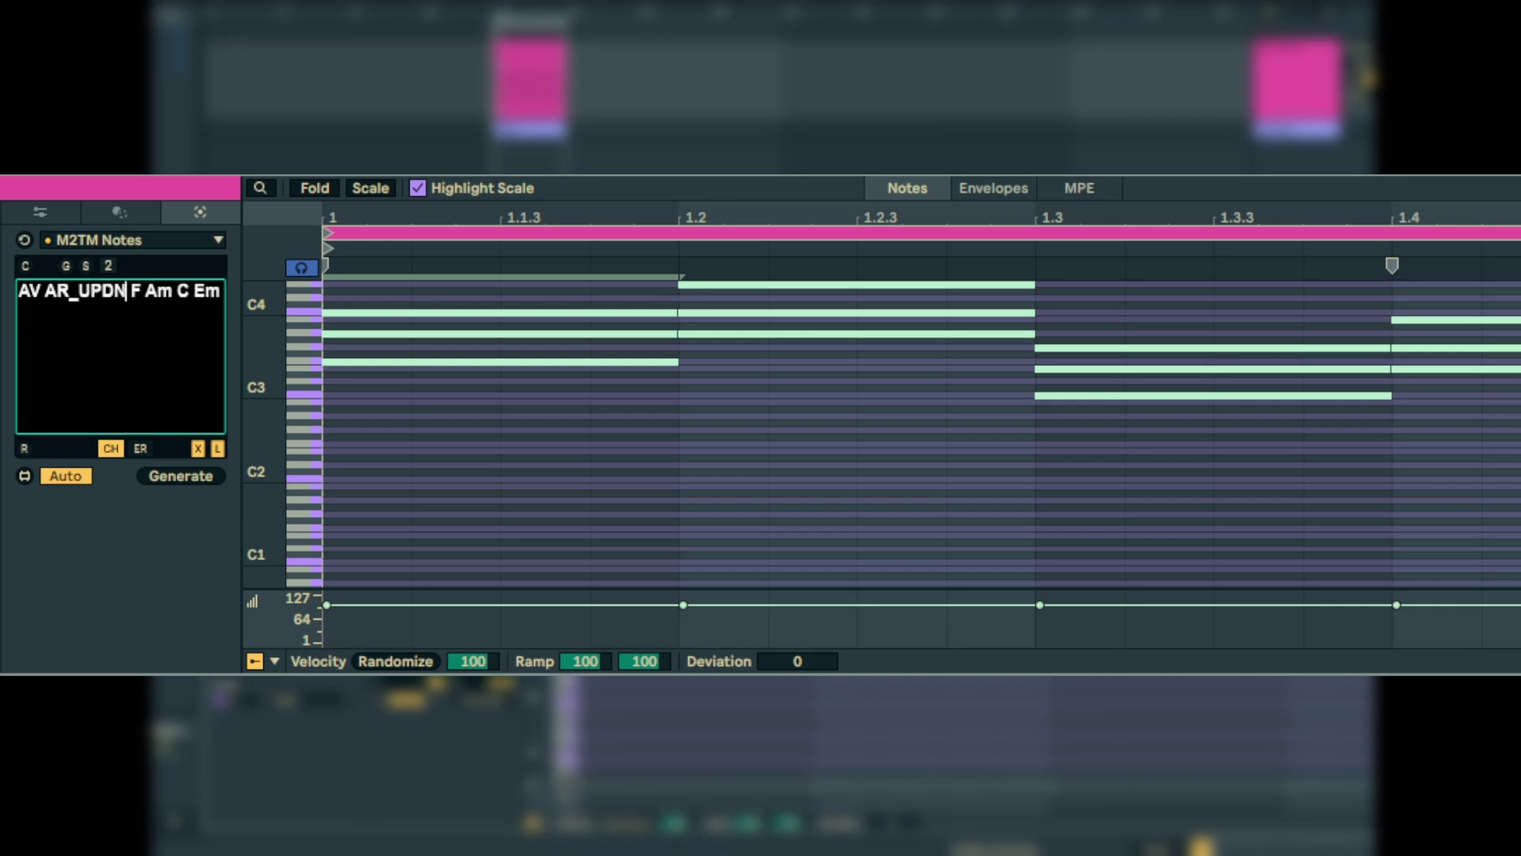
Generate and play the up-down arpeggio, then add the :1/16 rate after AR_UPDN
left_click(178, 477)
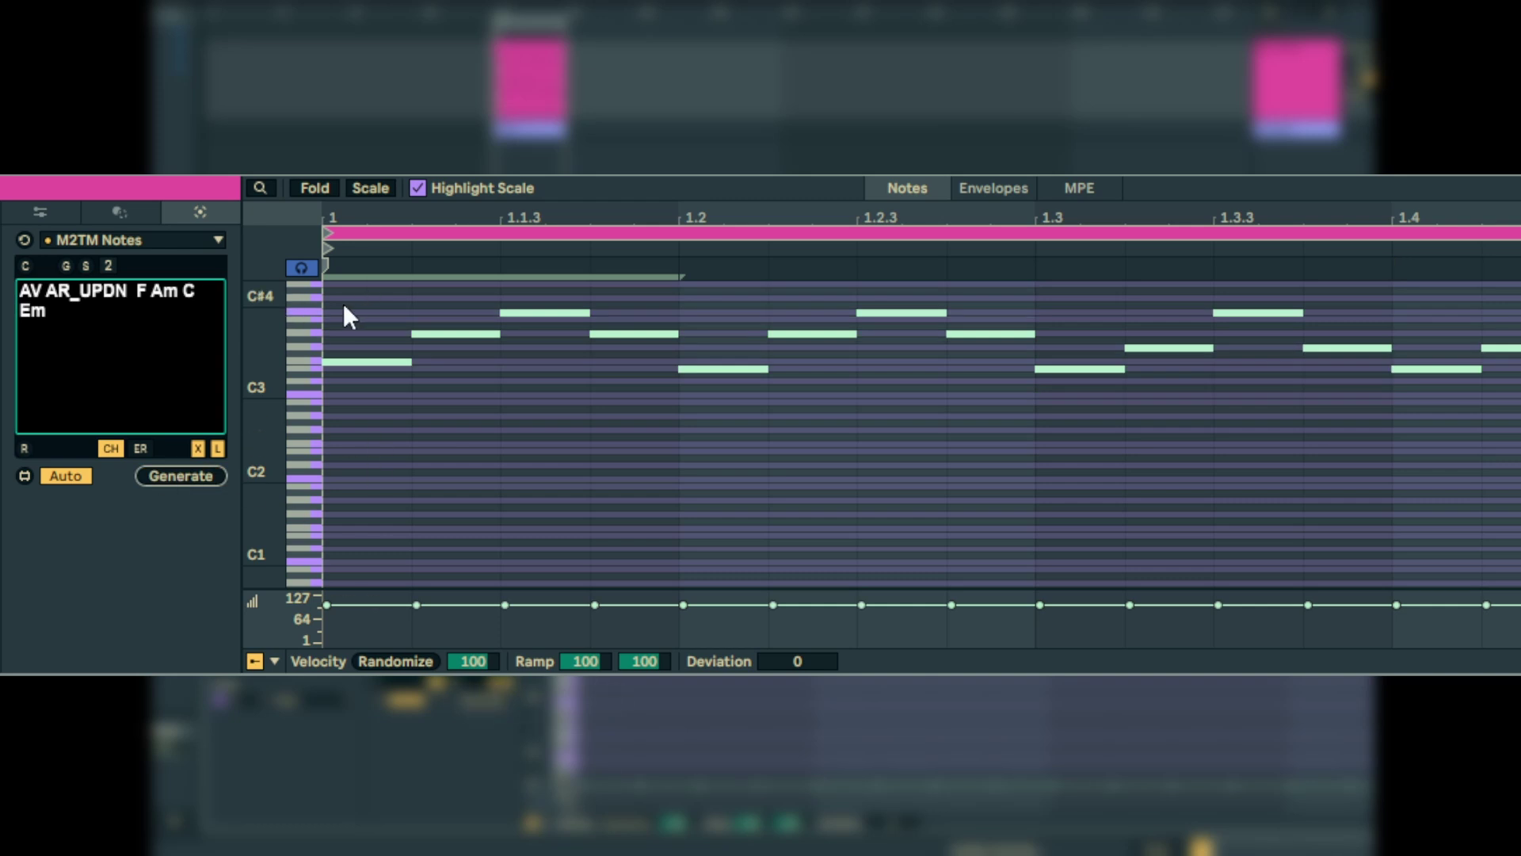
key("space")
left_click(166, 428)
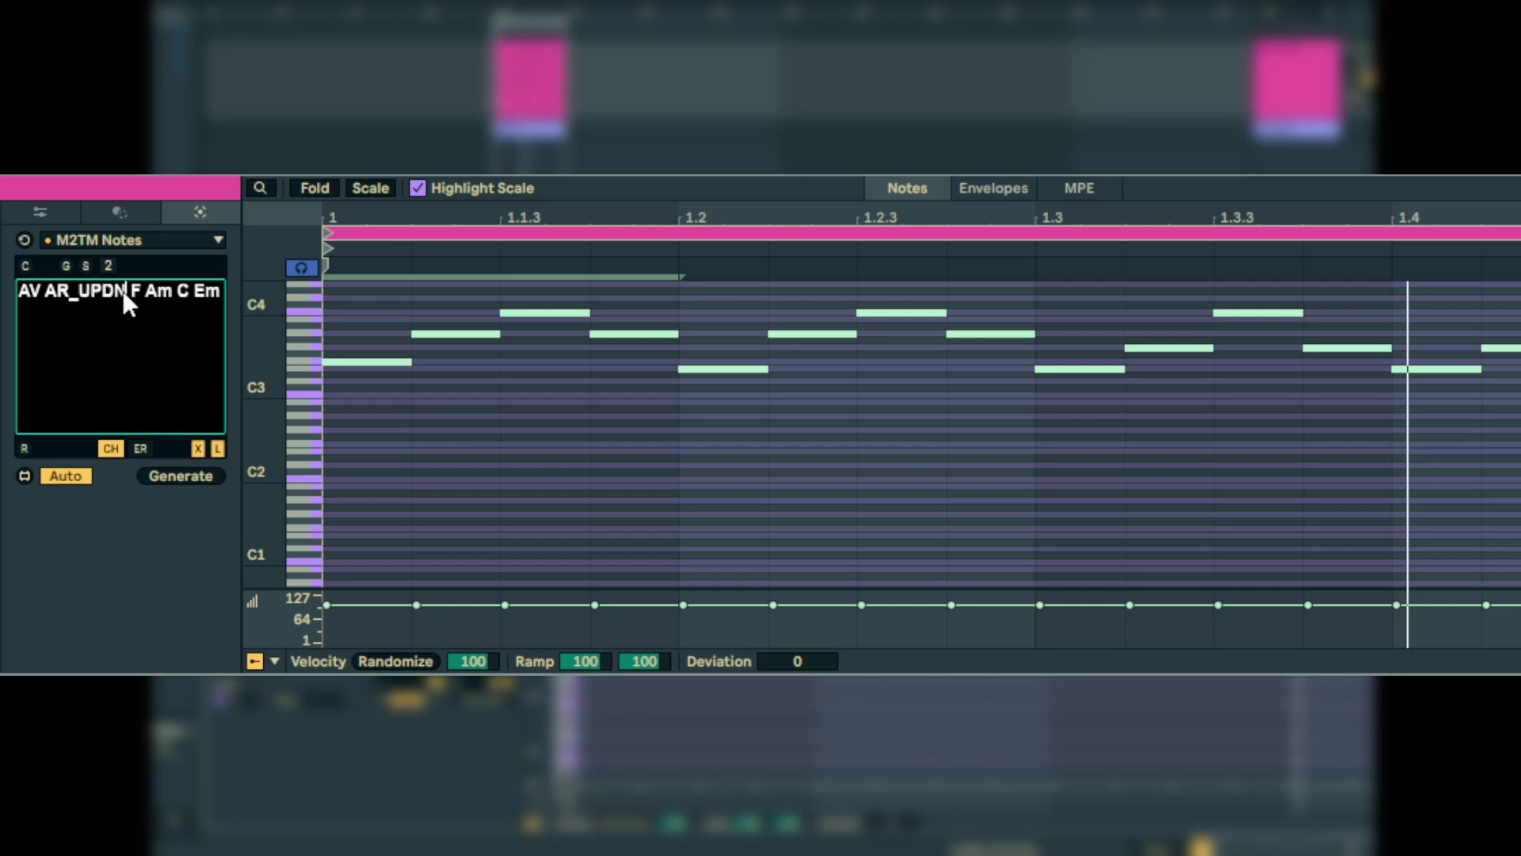
type(":")
key("BackSpace")
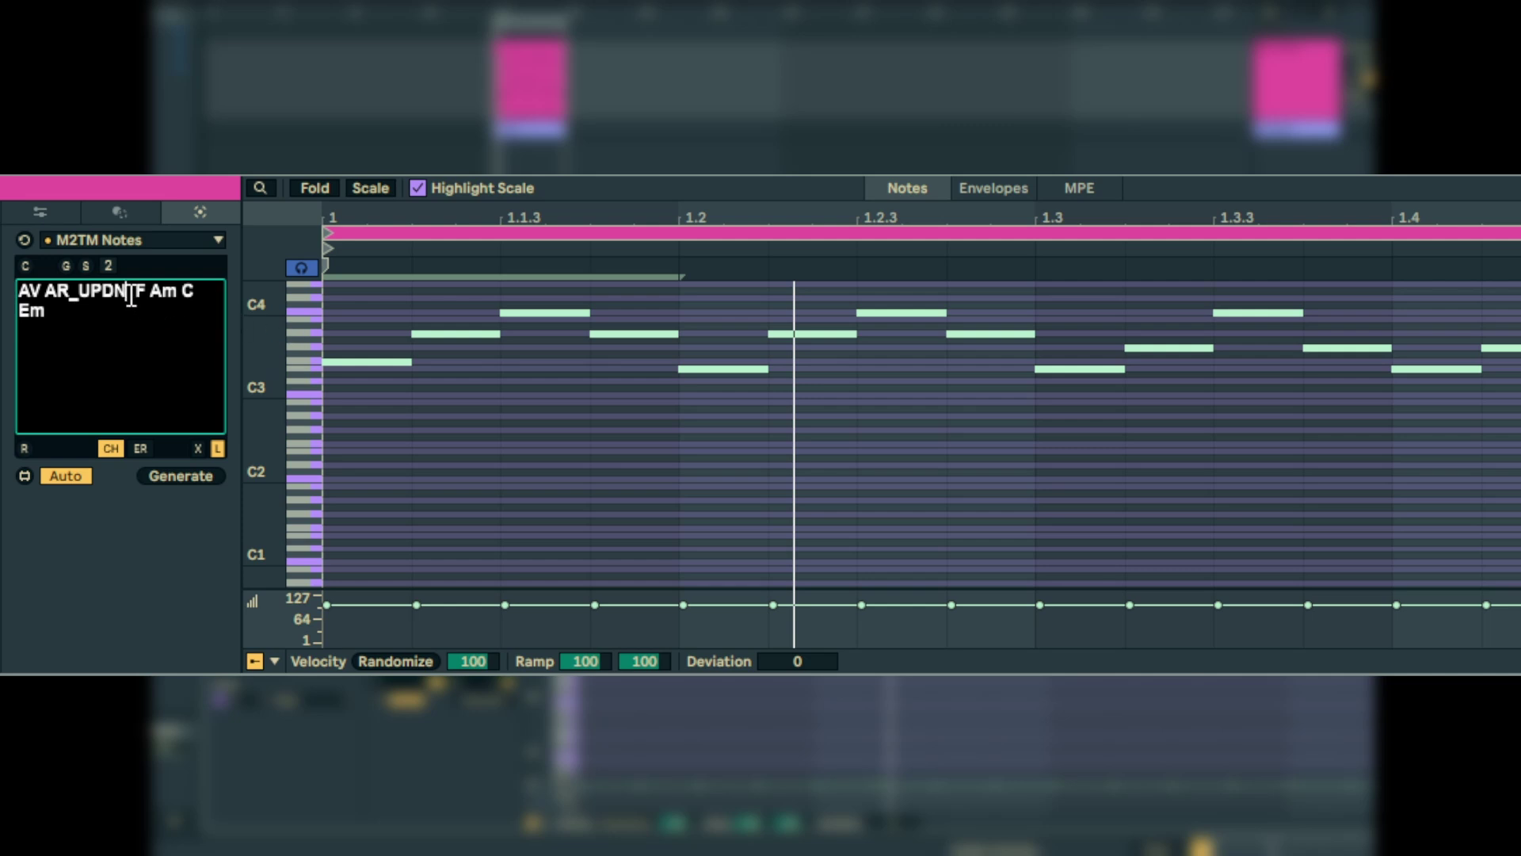
type(":1/16")
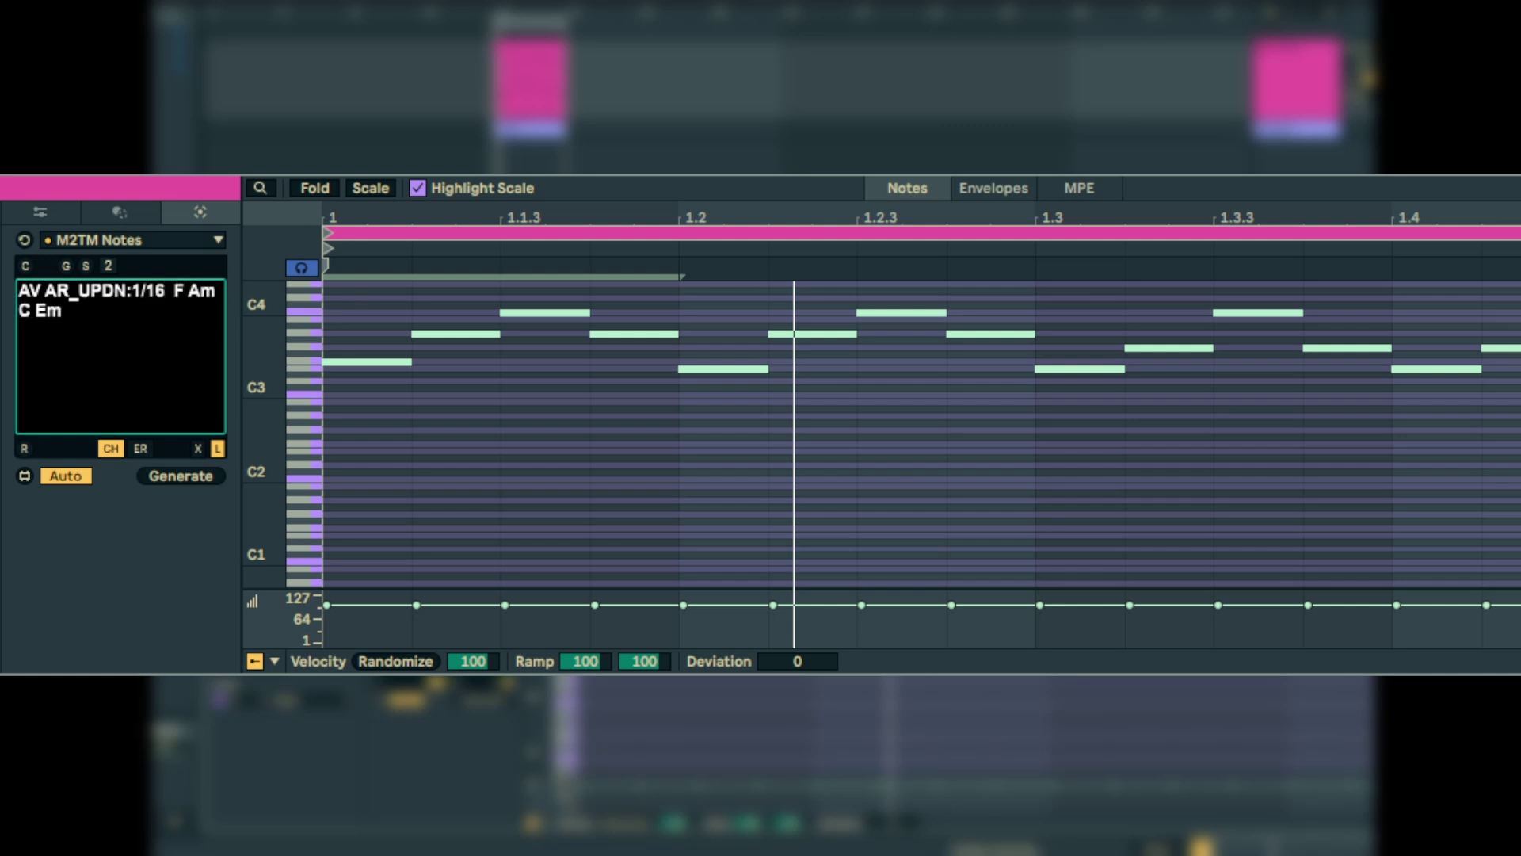
Regenerate the arpeggio at rates 1/16, 1/8 and 1/32, ending with 1/7
left_click(177, 473)
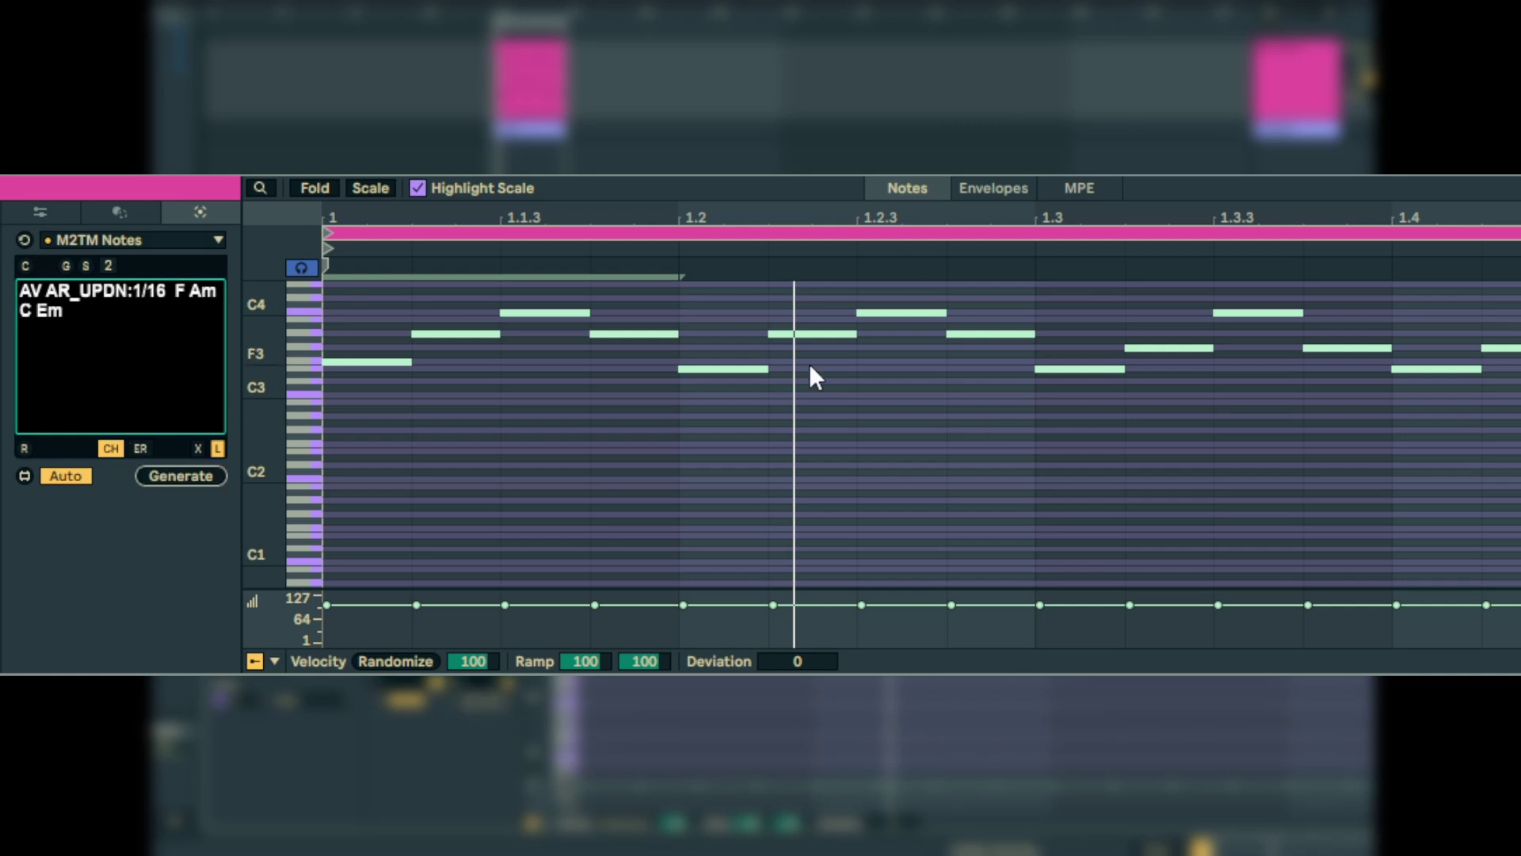
double_click(163, 291)
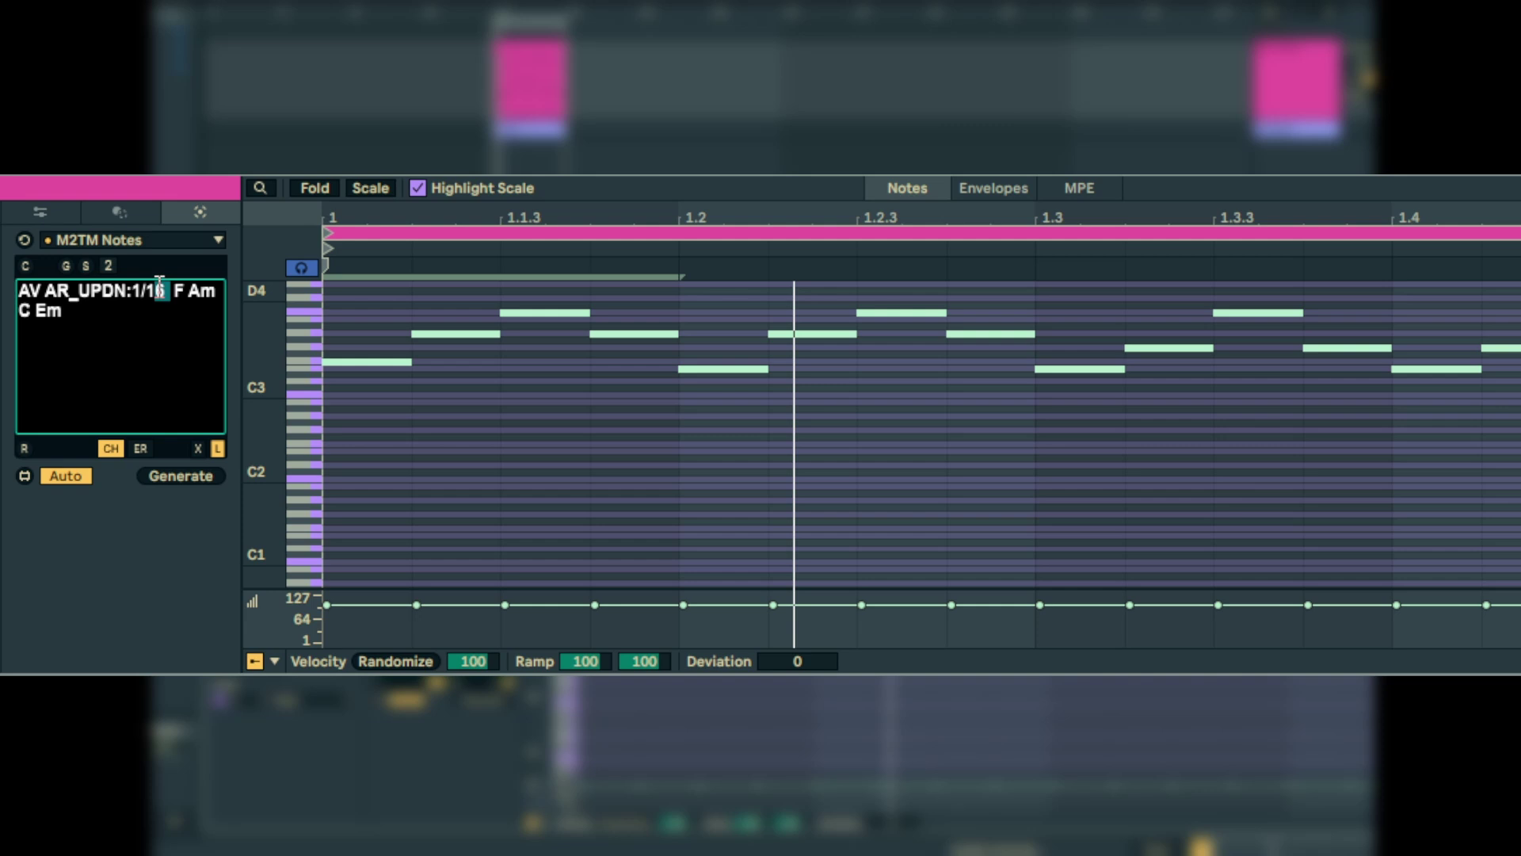
type("8")
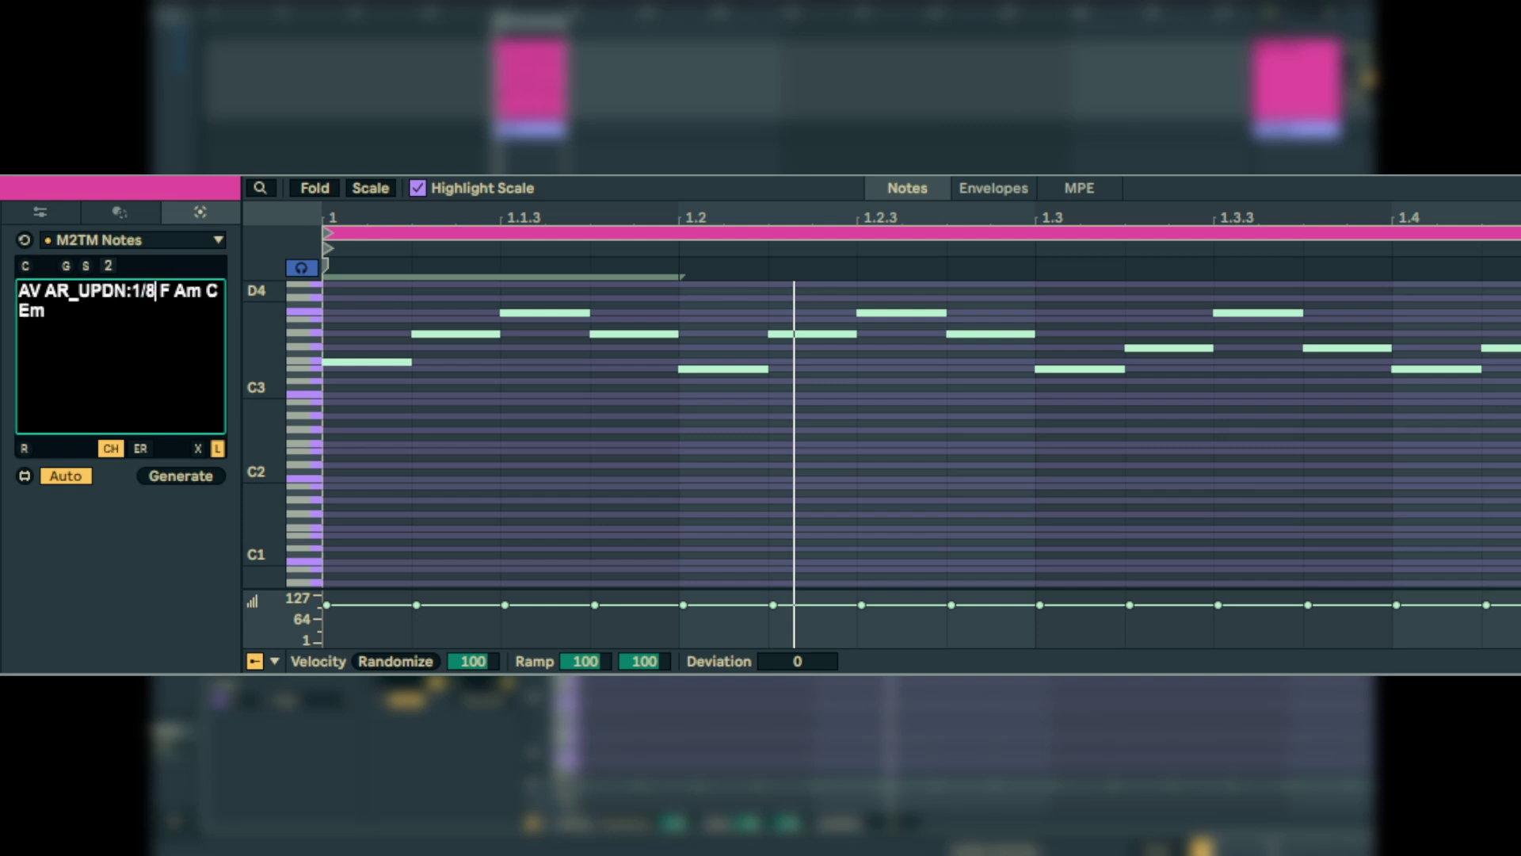
left_click(169, 473)
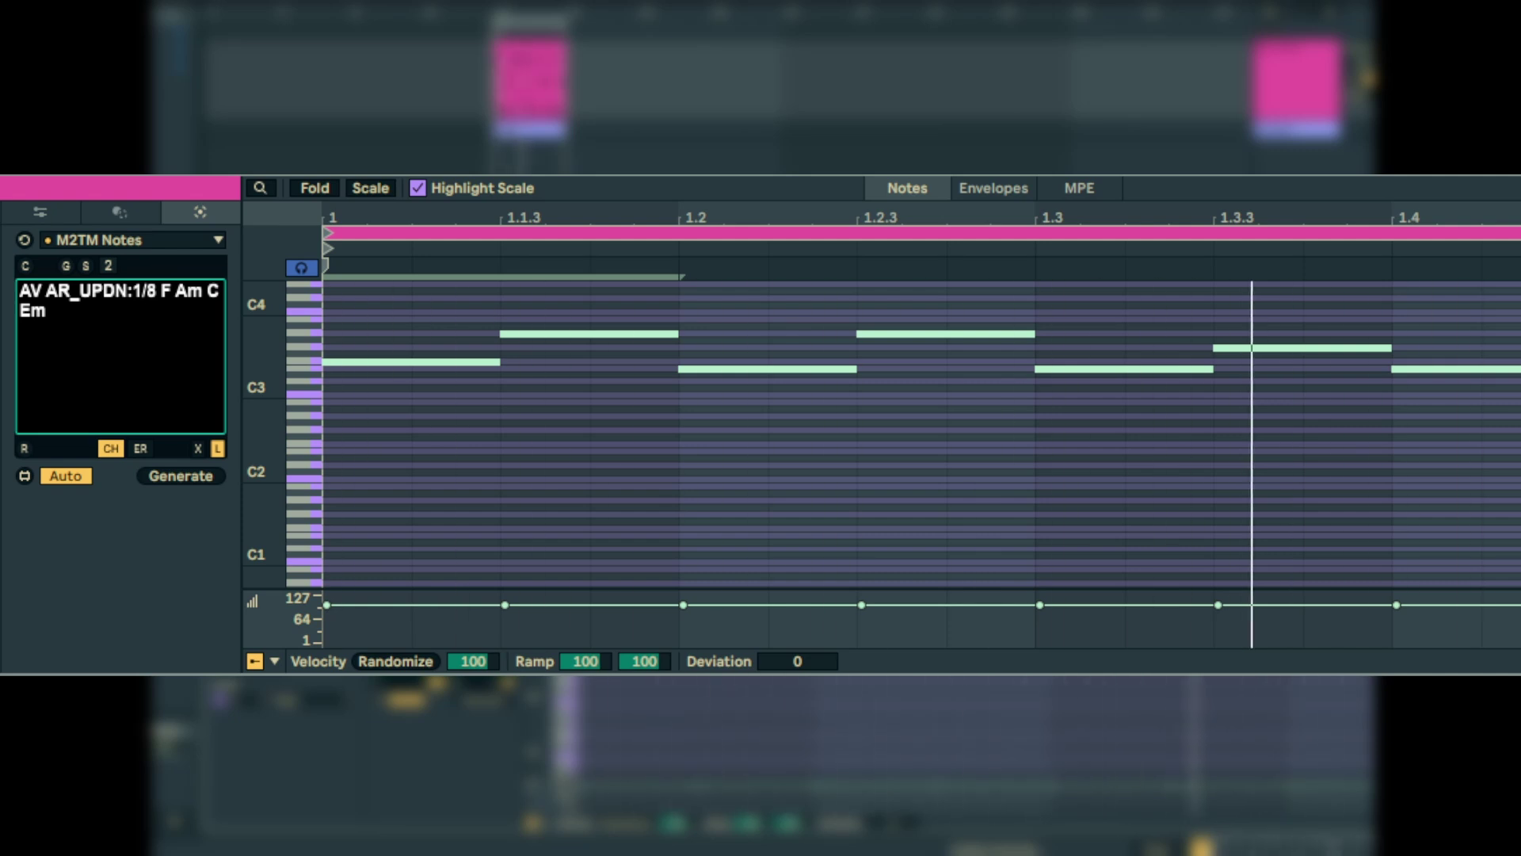
double_click(150, 290)
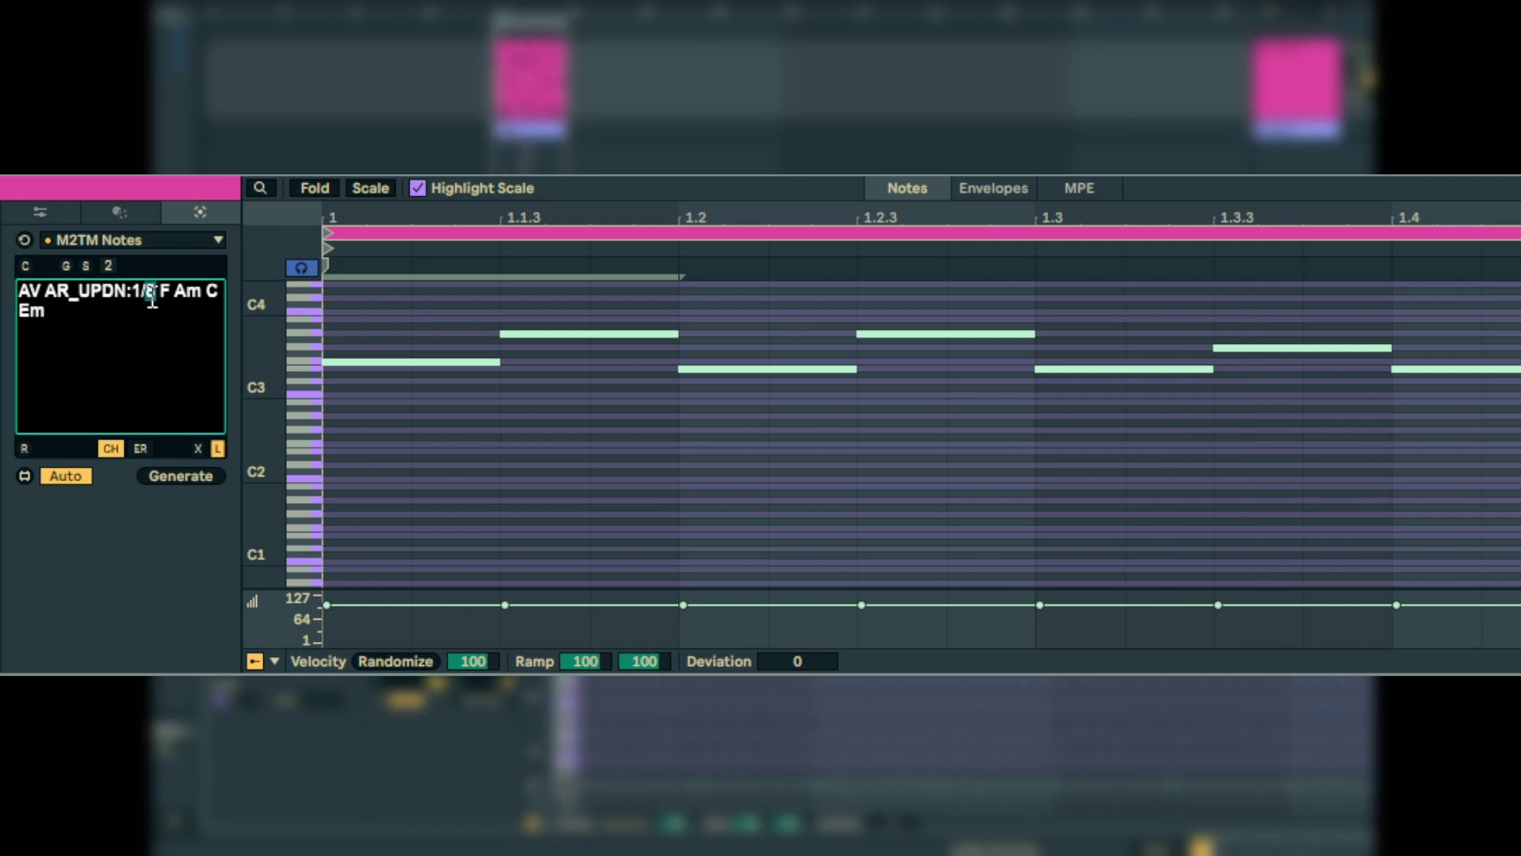
type("32")
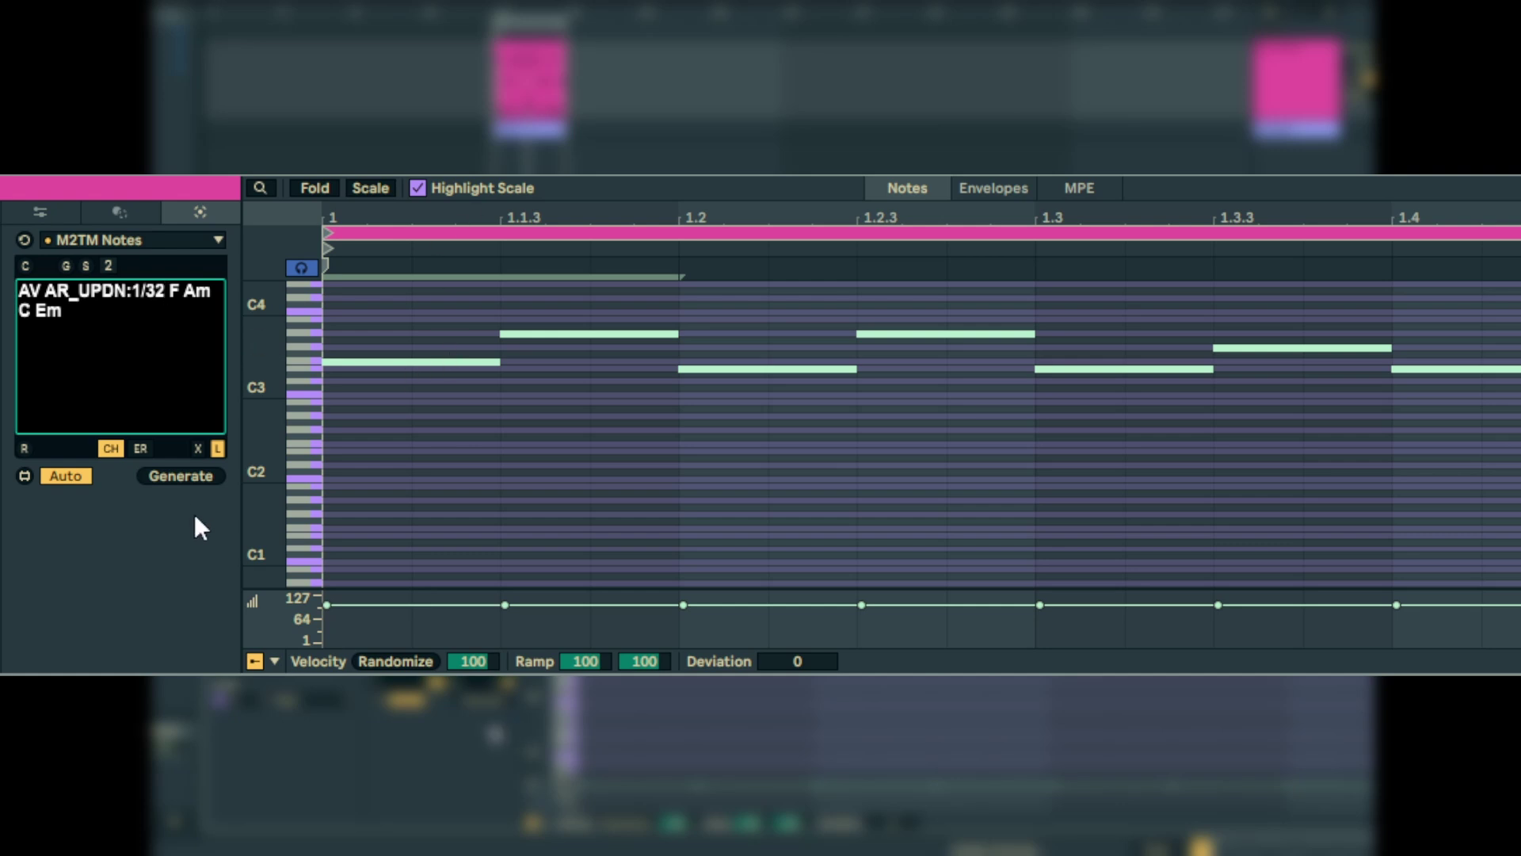
left_click(164, 295)
left_click_drag(164, 295, 152, 295)
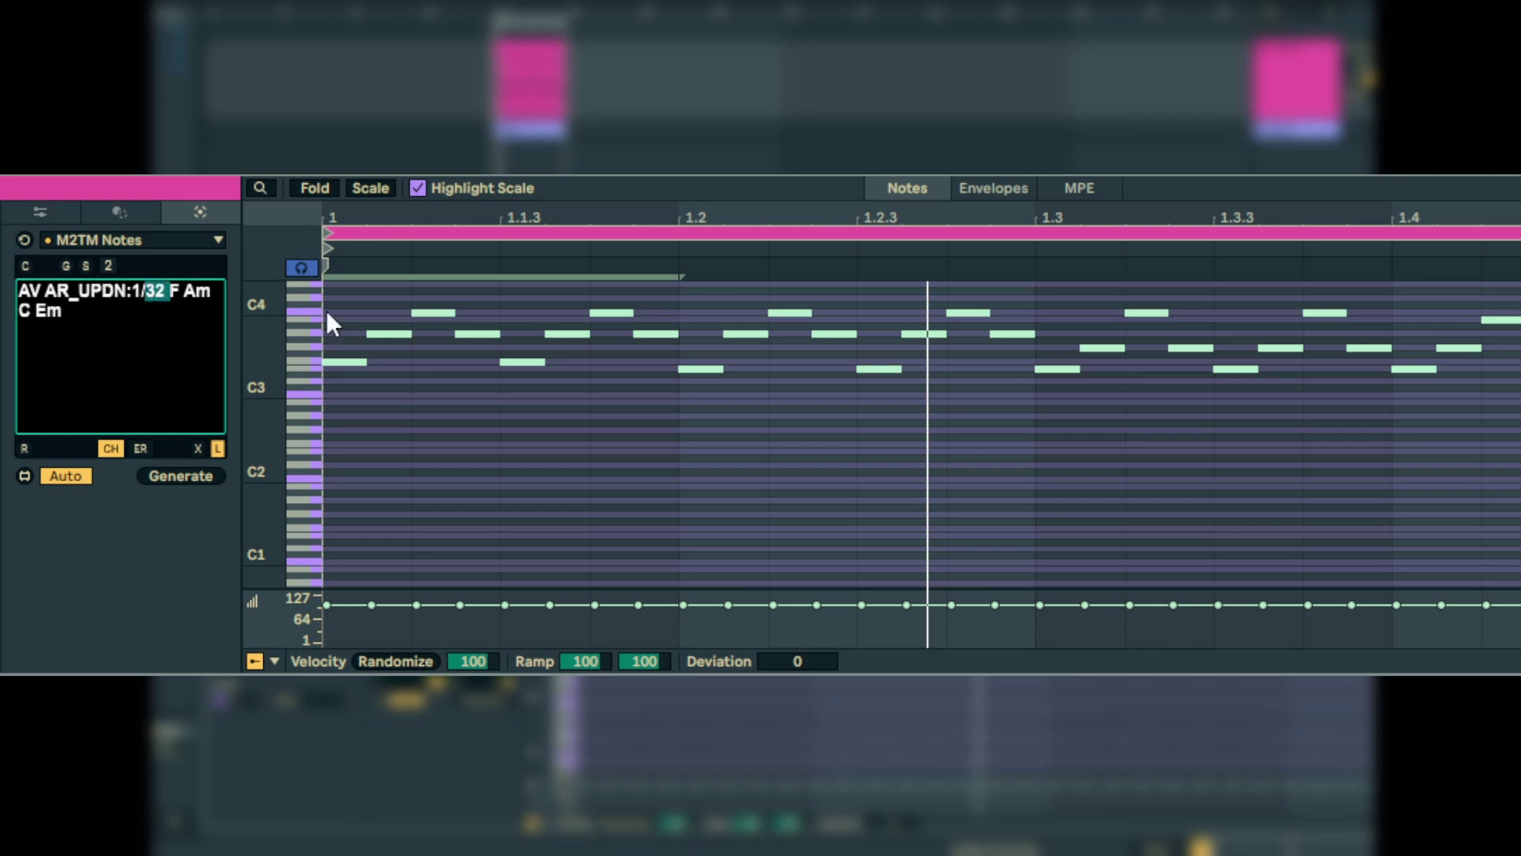
type("7")
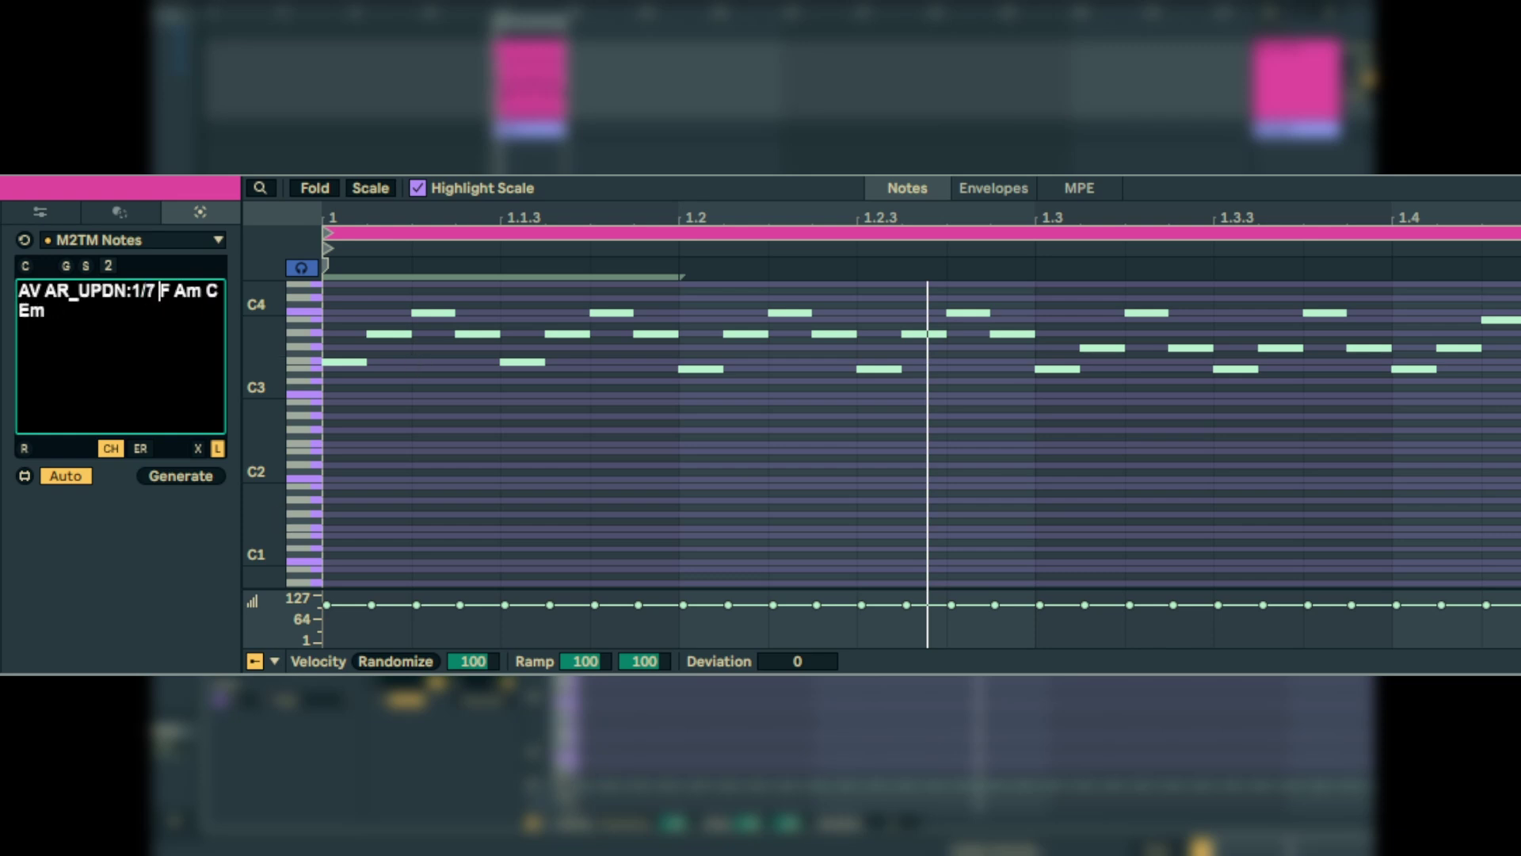
left_click(173, 471)
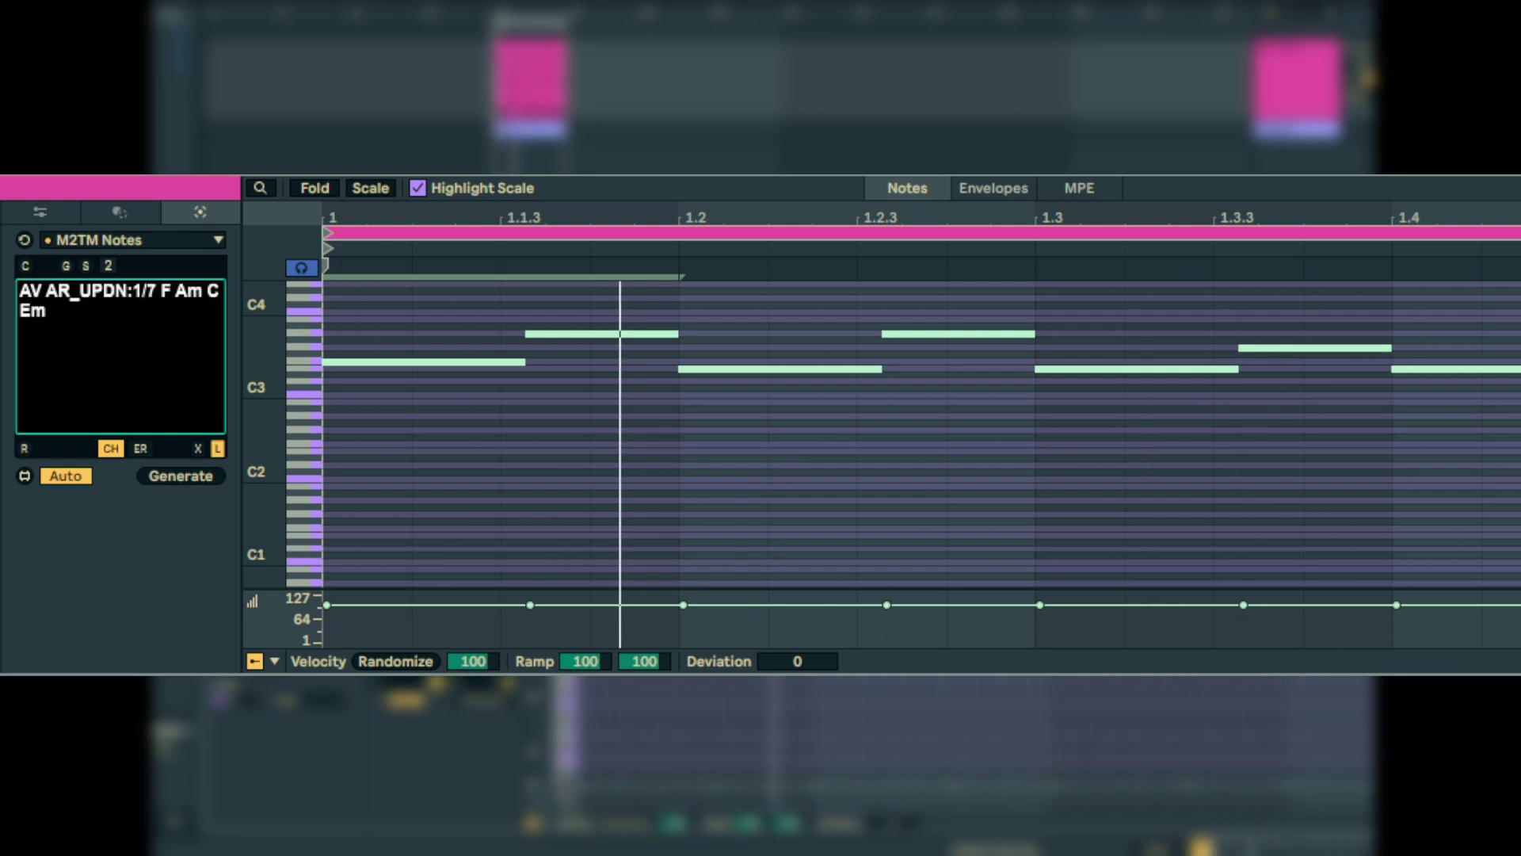
Drop the :1/7 rate, insert AR_PINKY_UP before C, then regenerate and play the clip
left_click(158, 290)
key("BackSpace")
key("BackSpace")
key("BackSpace")
key("BackSpace")
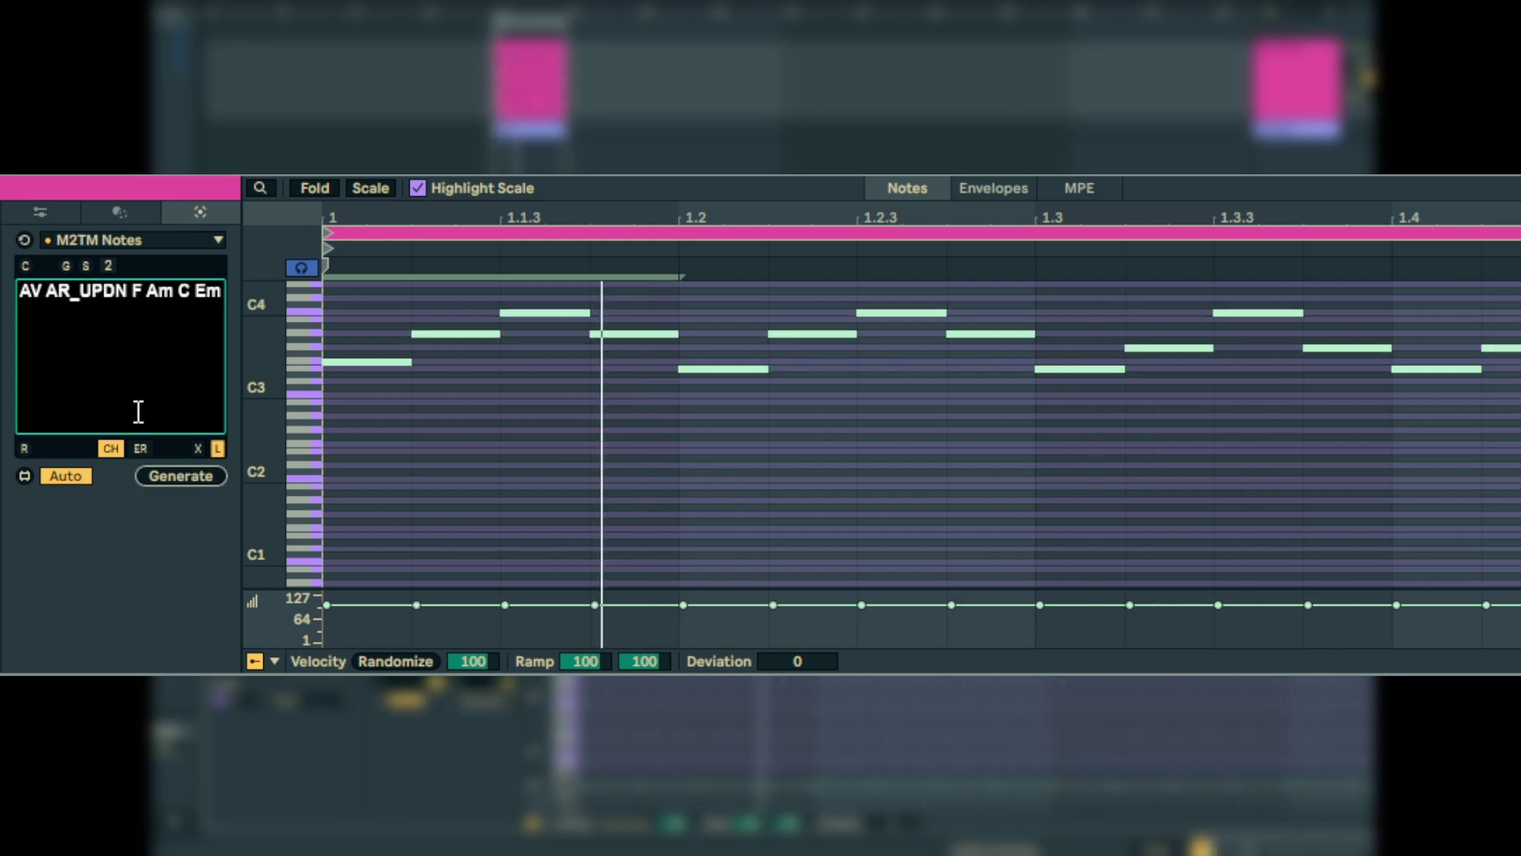
left_click(192, 292)
type("AR_PINKY_UP")
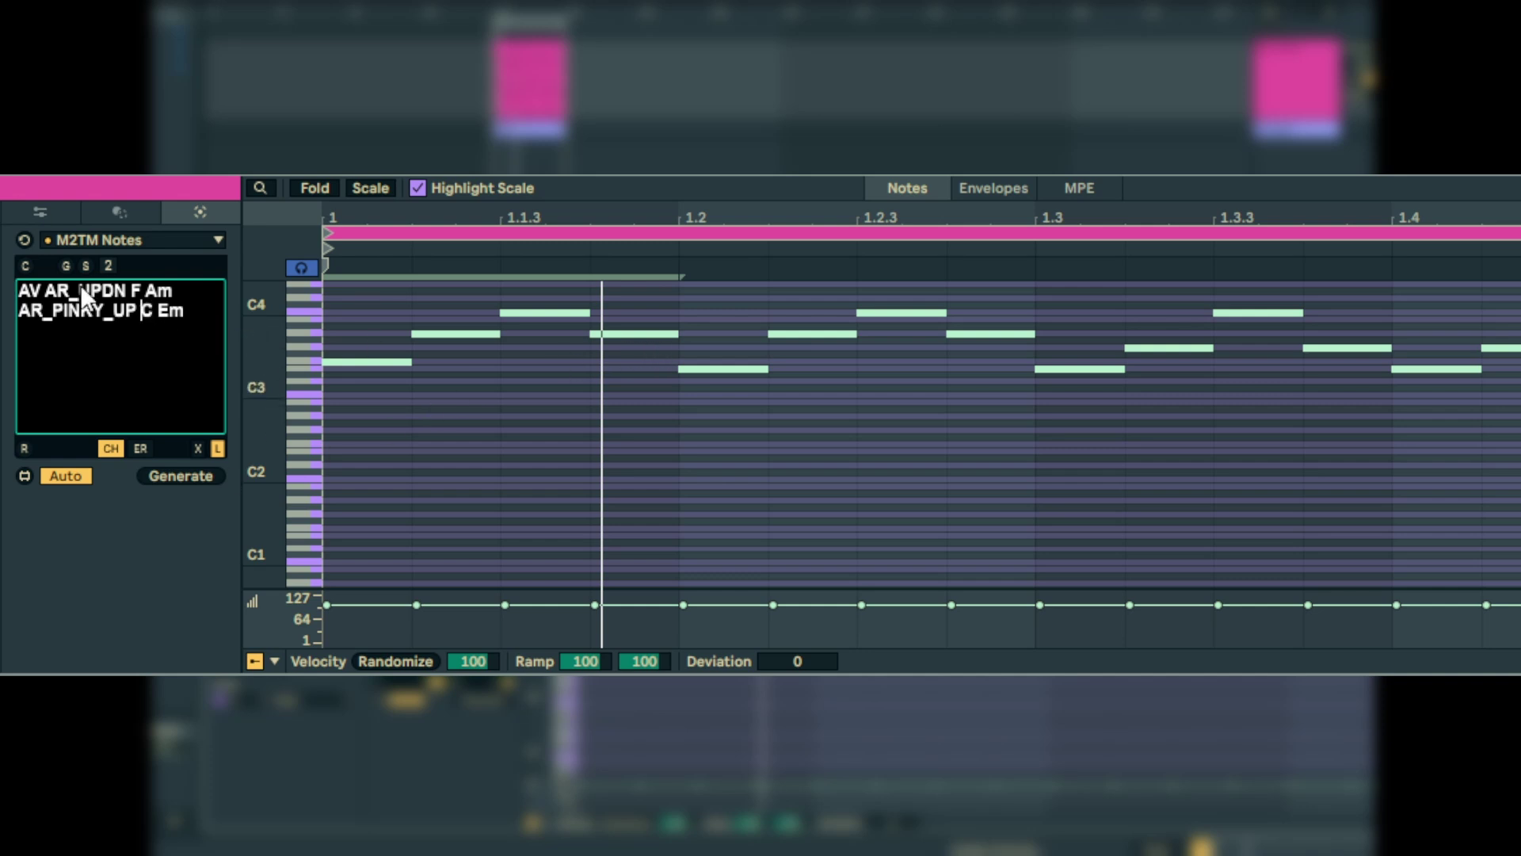
left_click(169, 473)
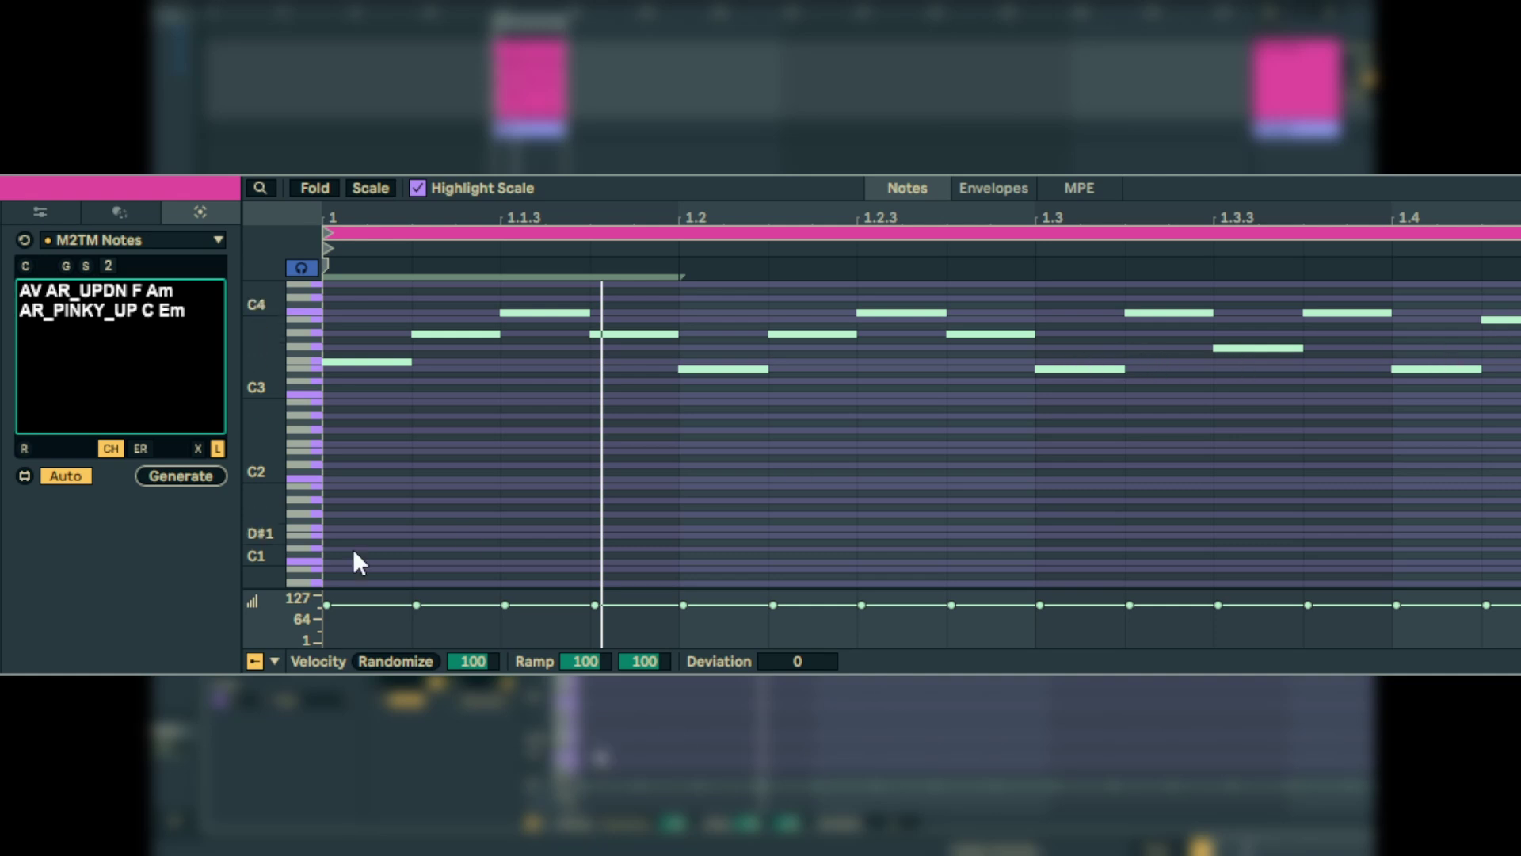
key("space")
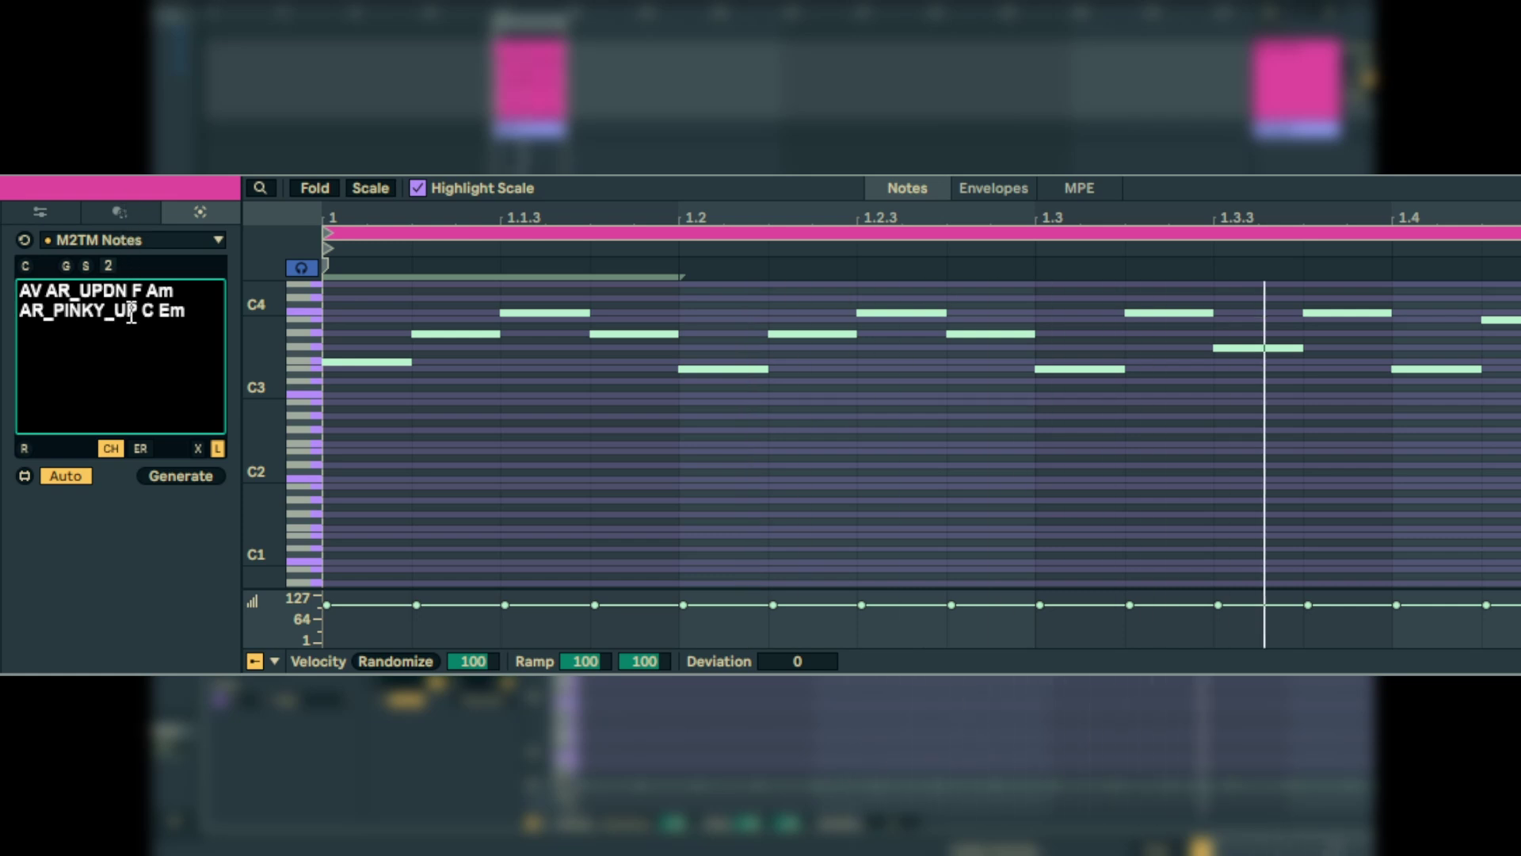
Change the notes text to AV AR_UP F Am AR_UPDN C Em and regenerate
key("ctrl+z")
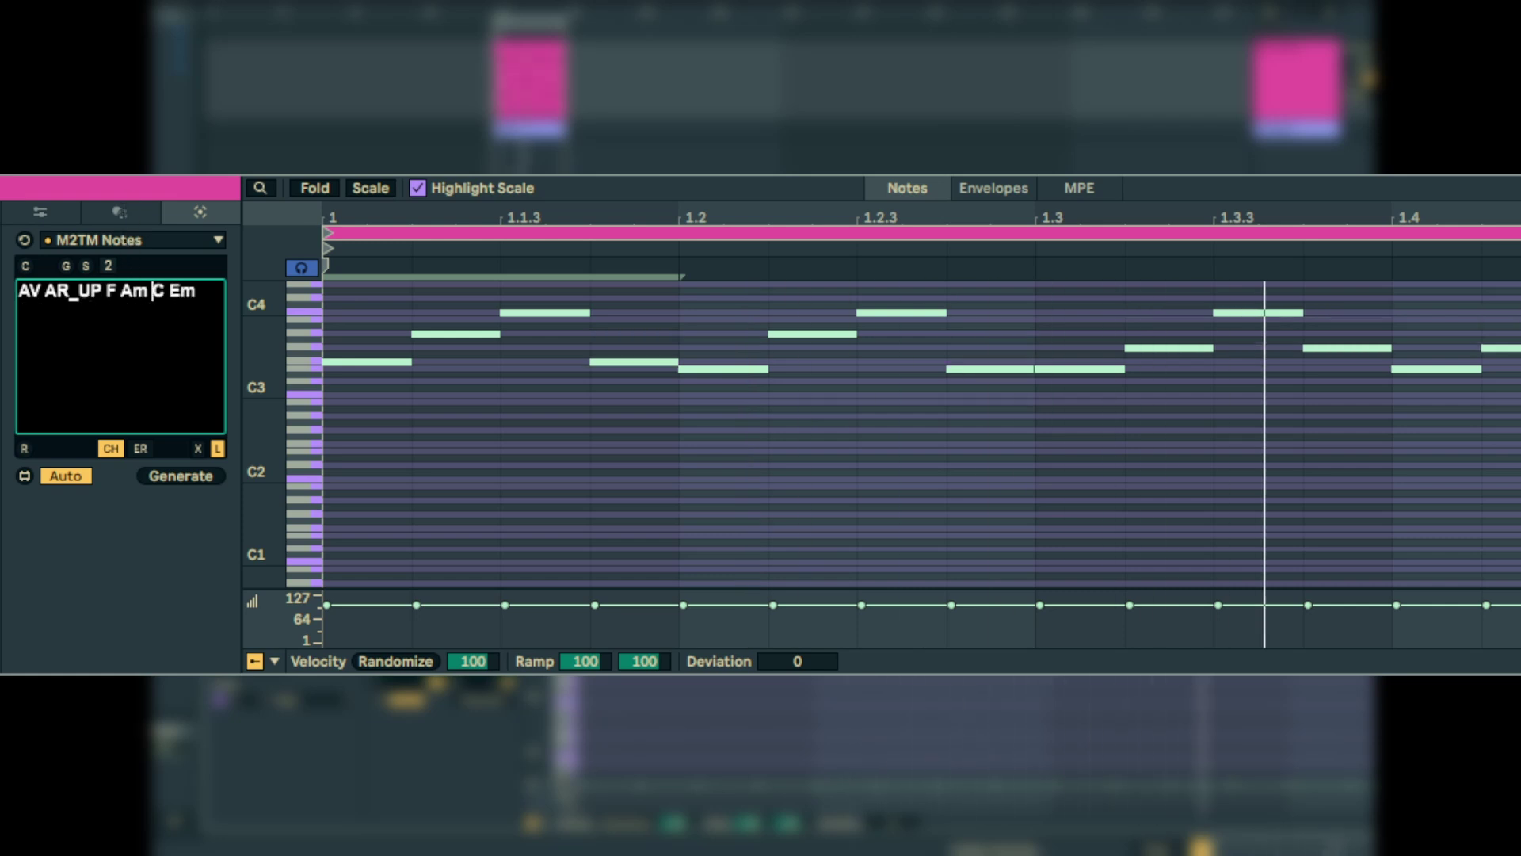
type("AR_UPDN")
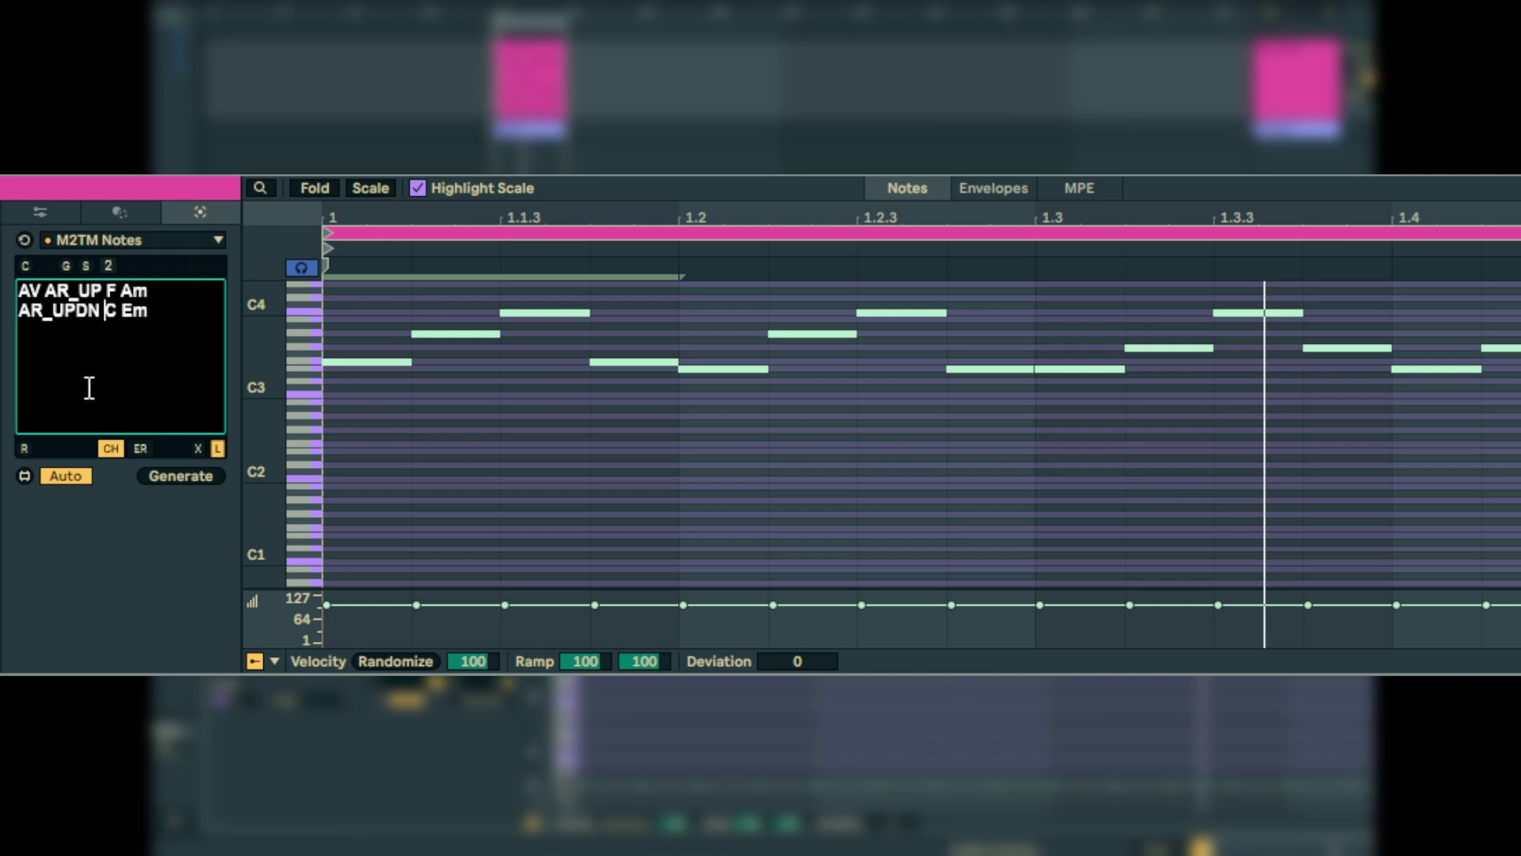
left_click(185, 476)
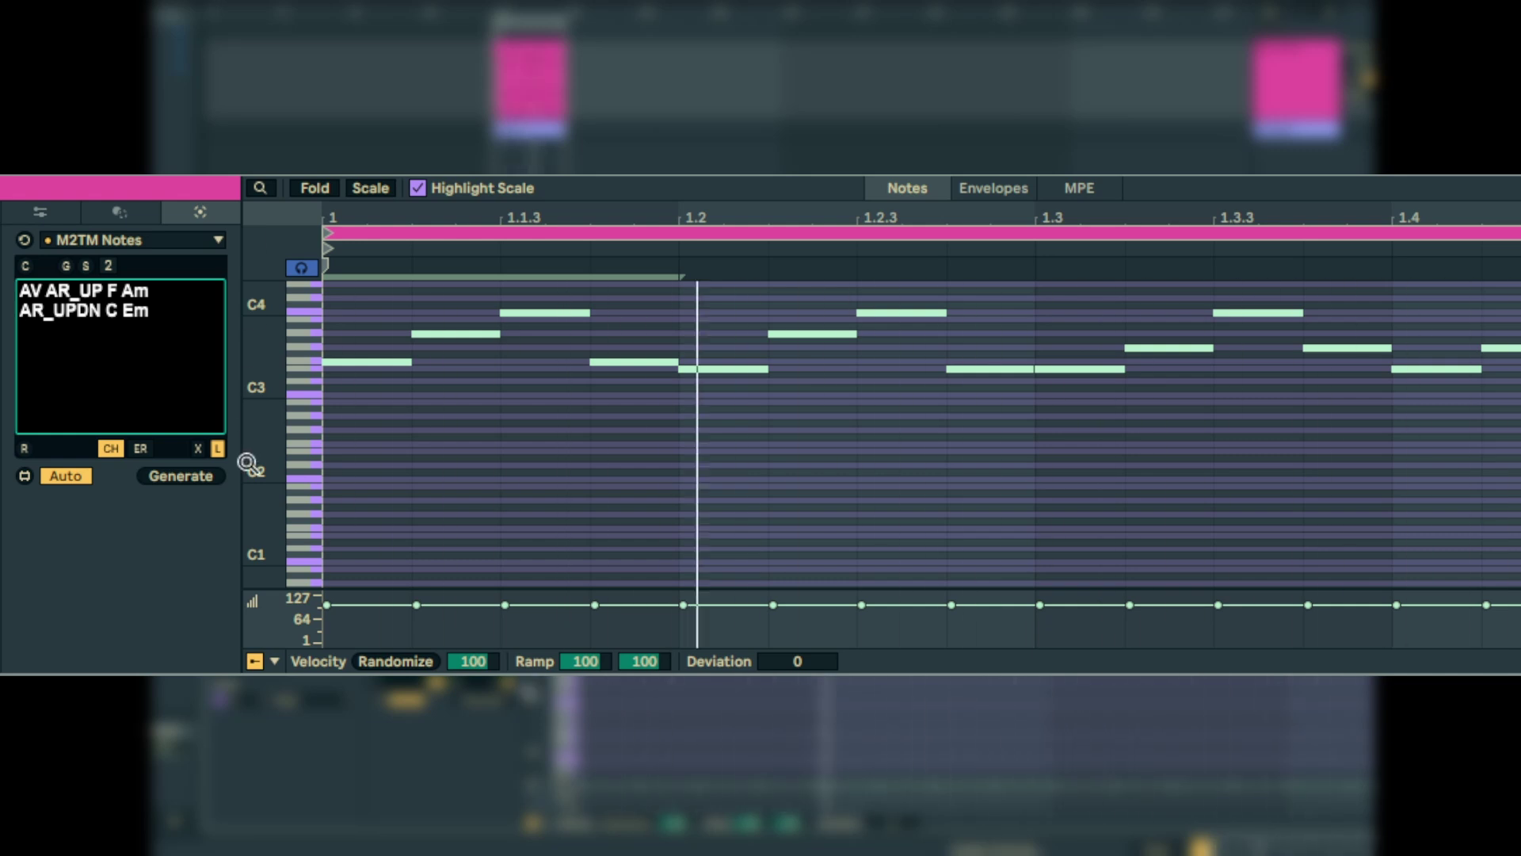
left_click(105, 292)
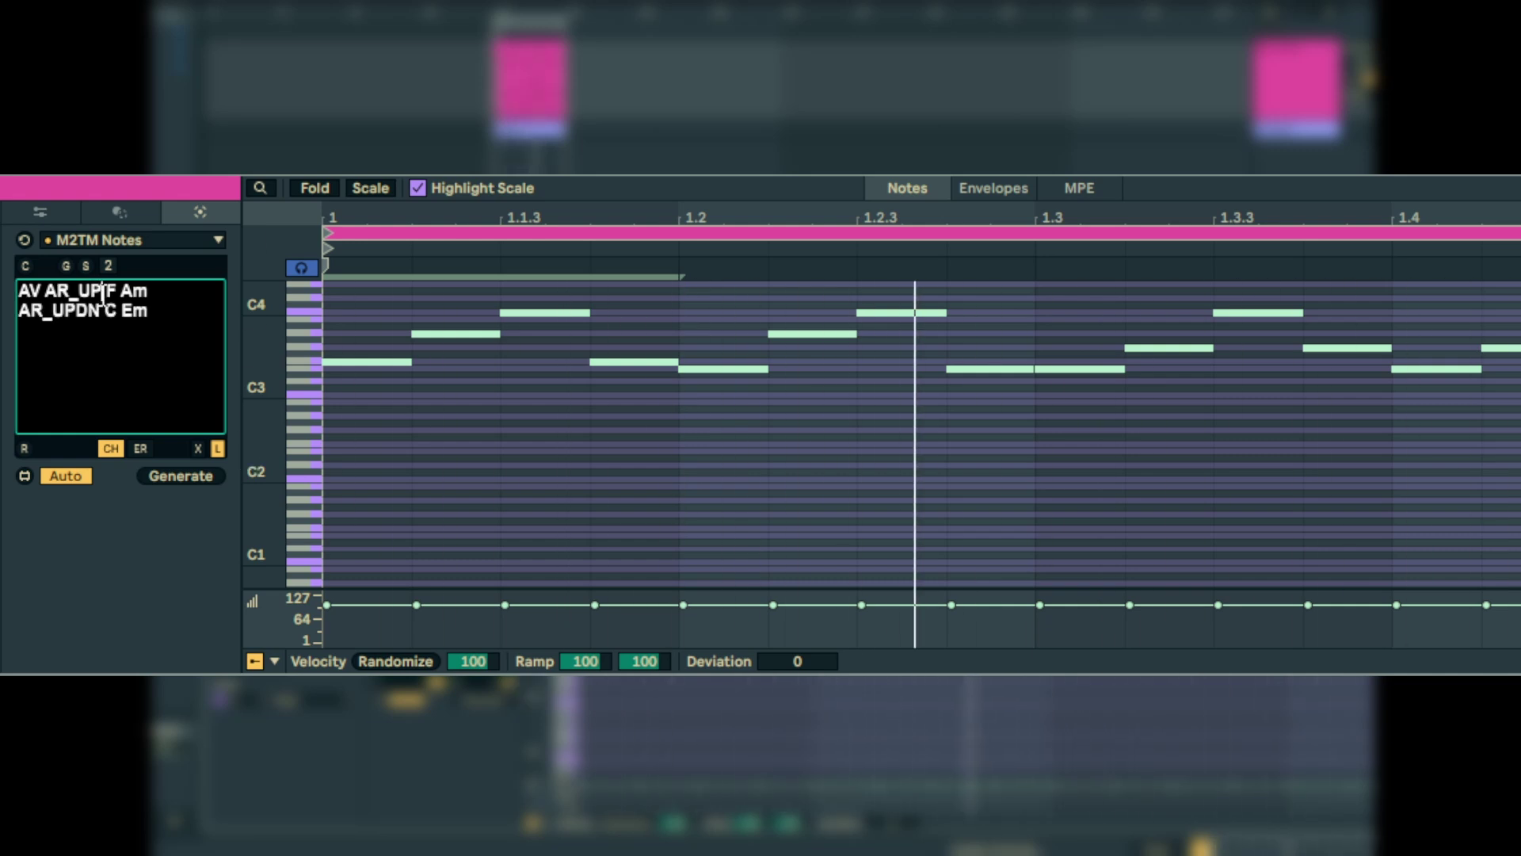
Append the :1/8:20 setting to AR_UP in the notes text
type(":1/8:20")
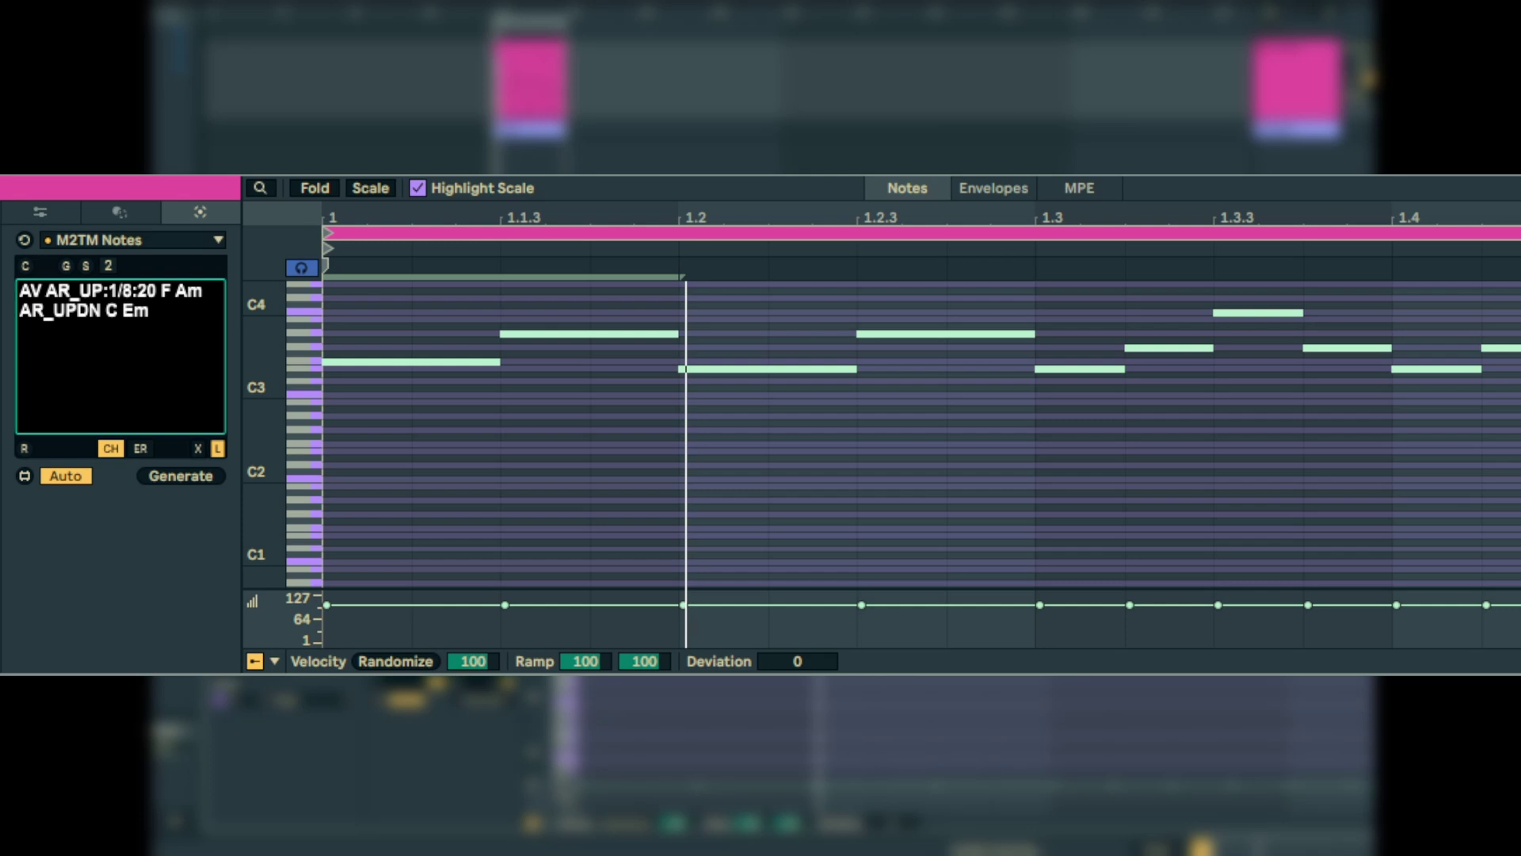